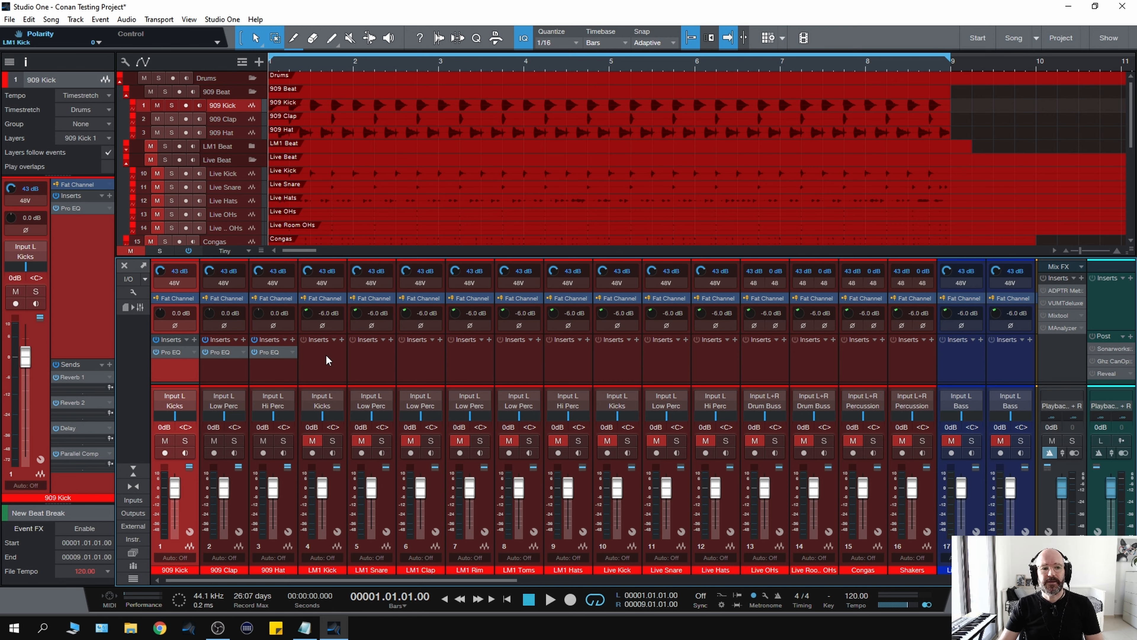
# Play the 909 beat and open the Pro EQ on the 909 Kick channel to audition its low-cut filter.
pyautogui.press('space')
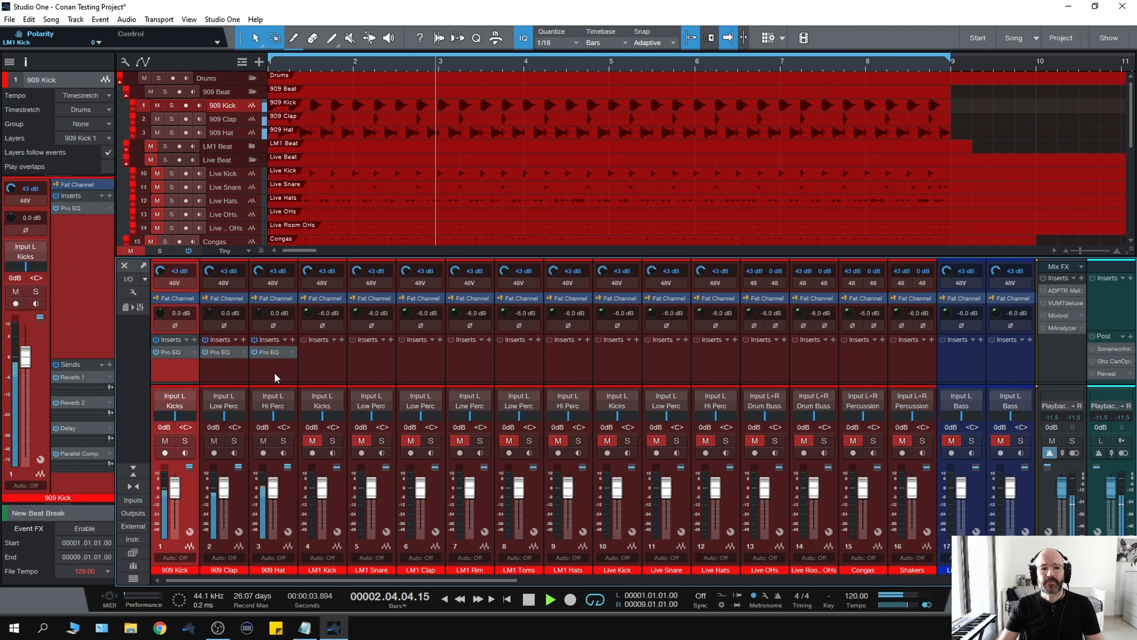
pyautogui.press('space')
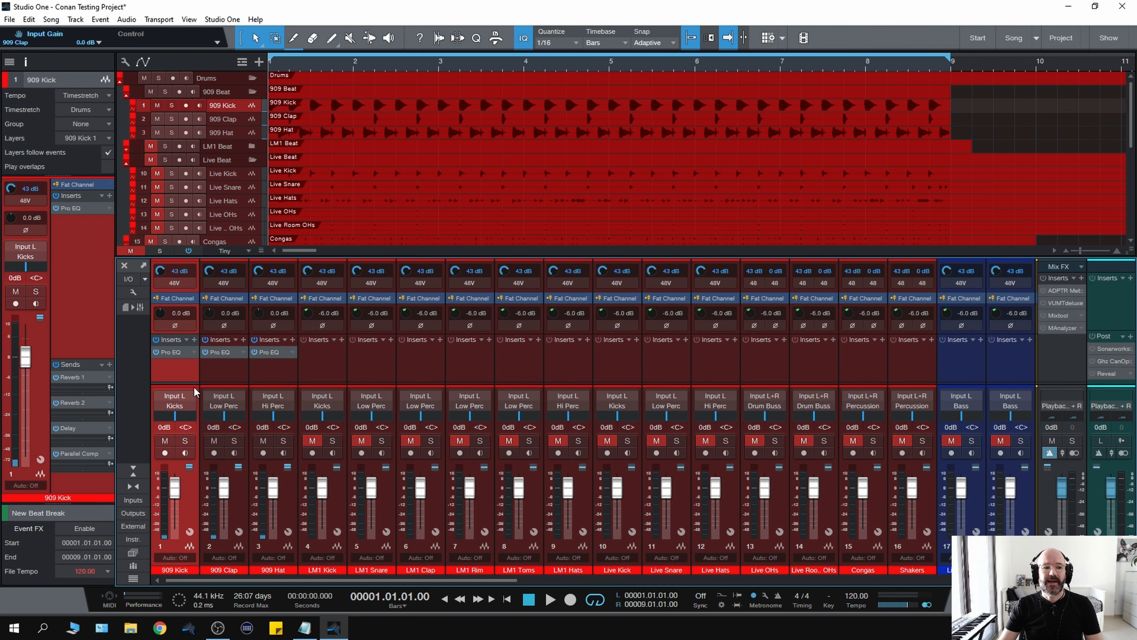
pyautogui.click(181, 354)
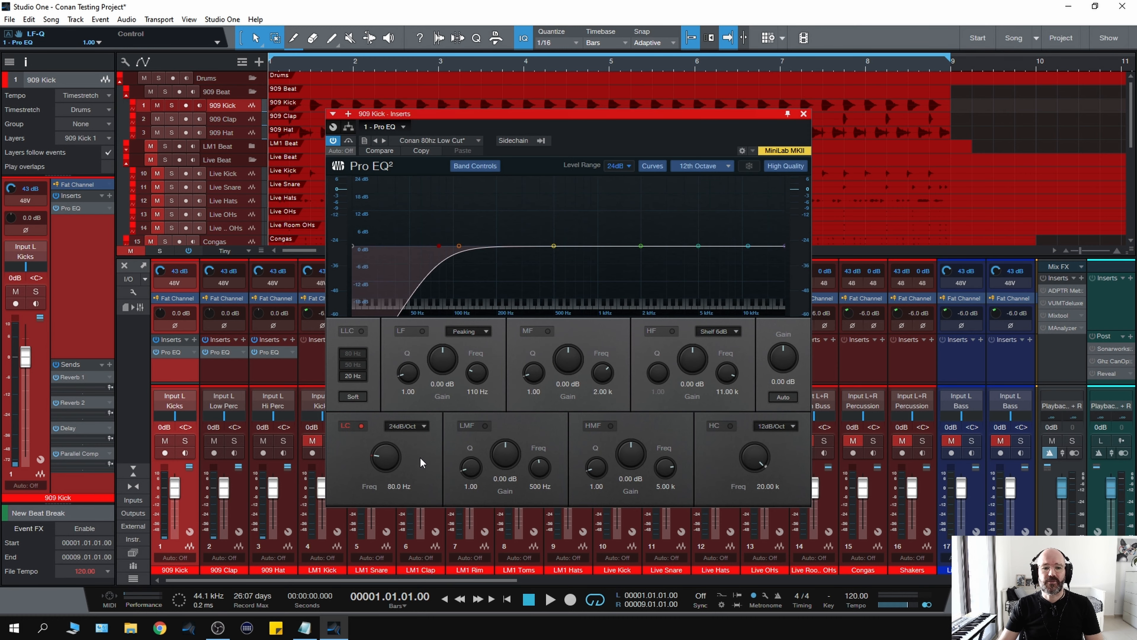
pyautogui.press('space')
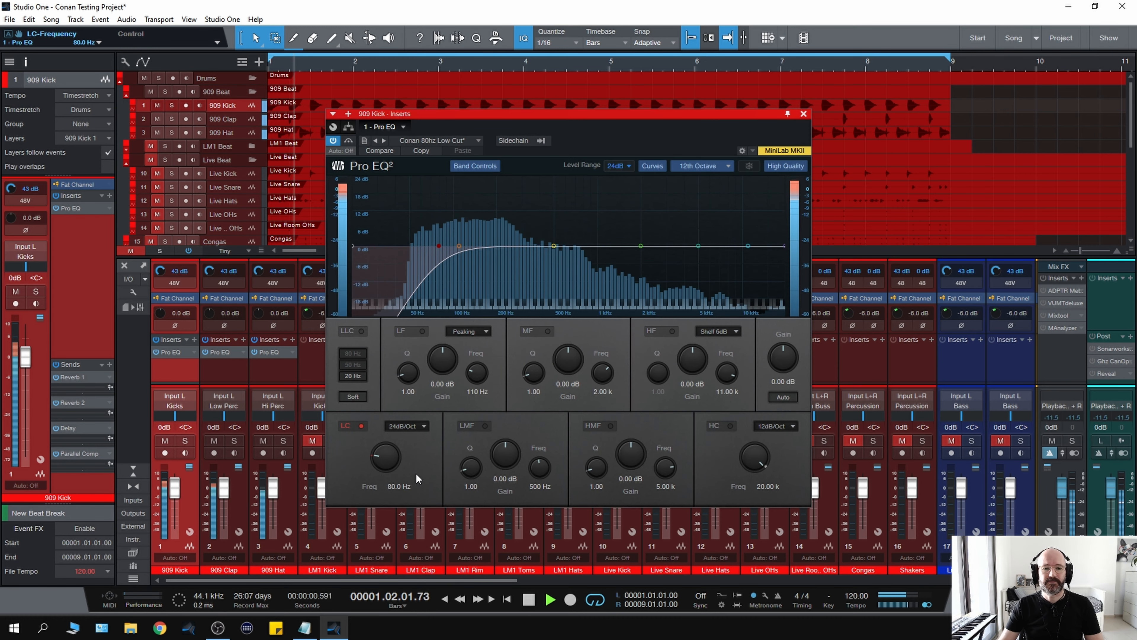
pyautogui.press('space')
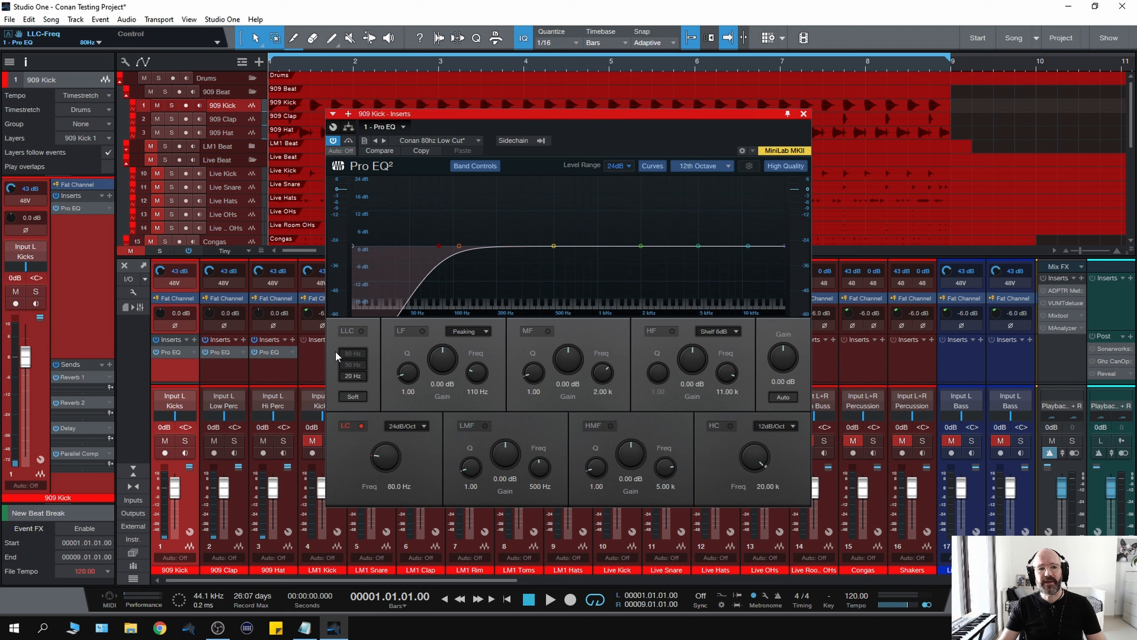
pyautogui.press('space')
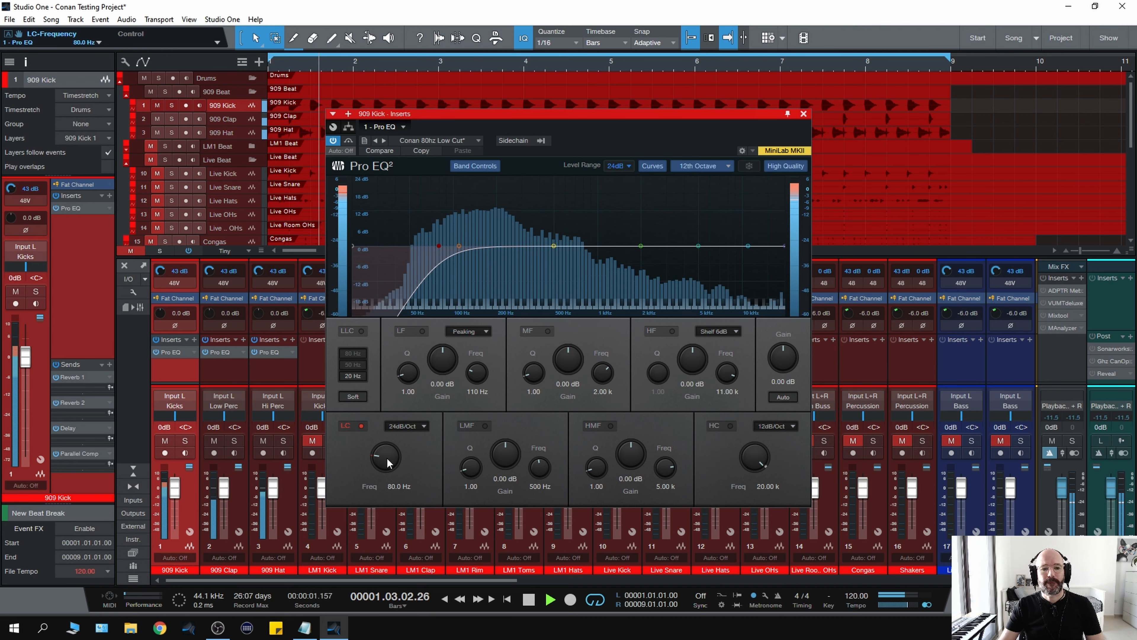
pyautogui.press('space')
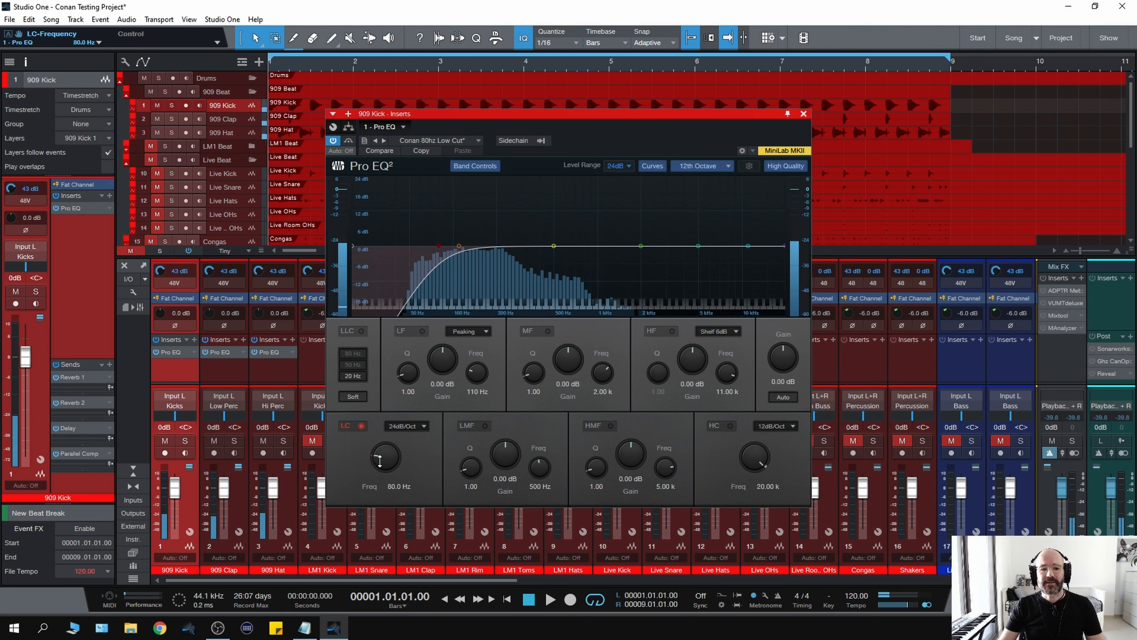
# Lower the 909 Kick's Pro EQ low-cut frequency to about 22.3 Hz while the beat plays.
pyautogui.press('space')
pyautogui.moveTo(381, 466); pyautogui.dragTo(380, 481)
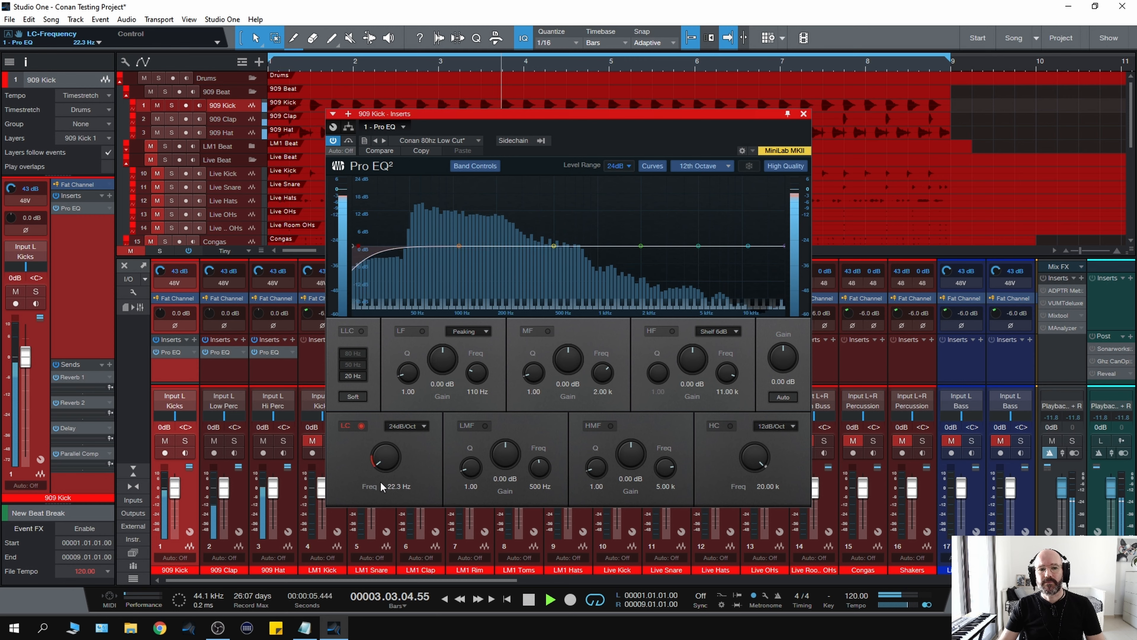
pyautogui.press('space')
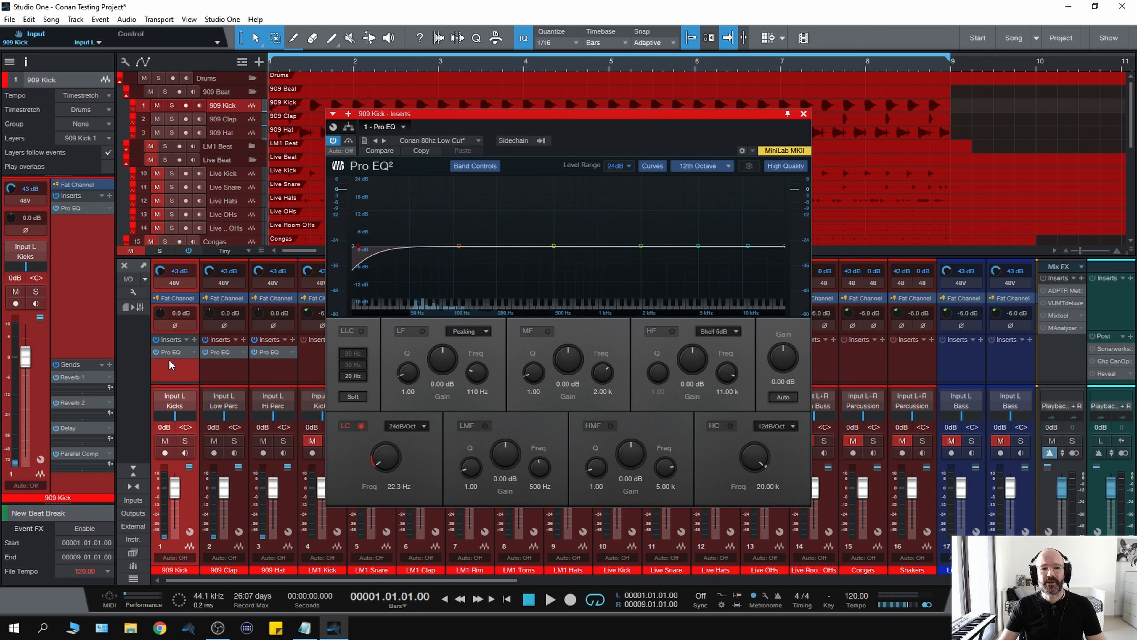
# Audition the 909 beat with the kick's lowered low-cut setting.
pyautogui.press('space')
pyautogui.press('space')
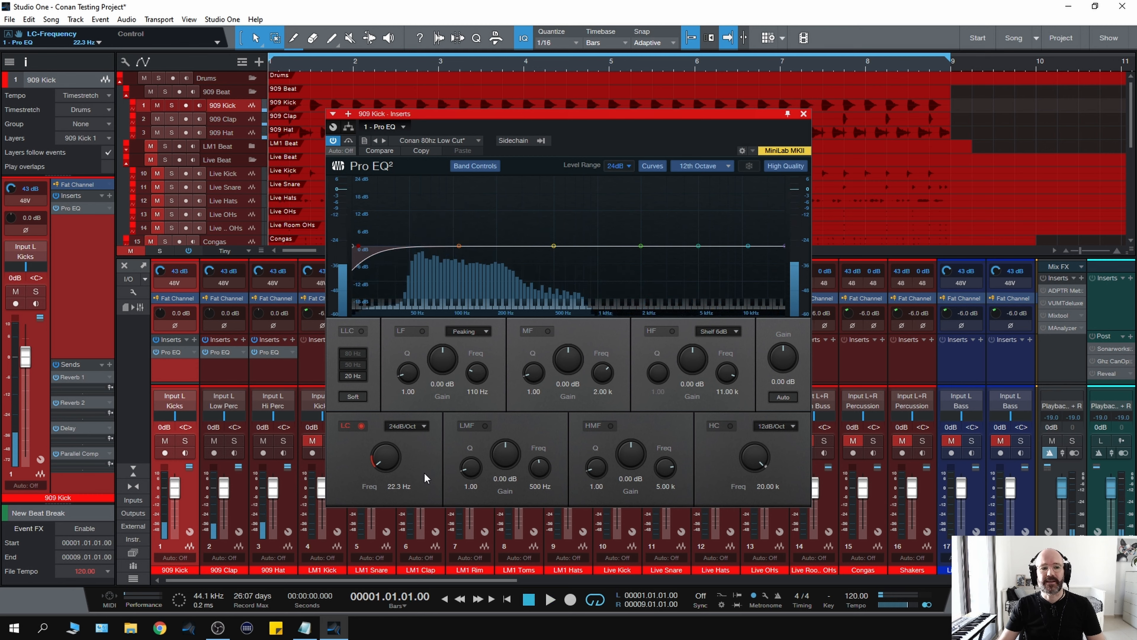
pyautogui.press('space')
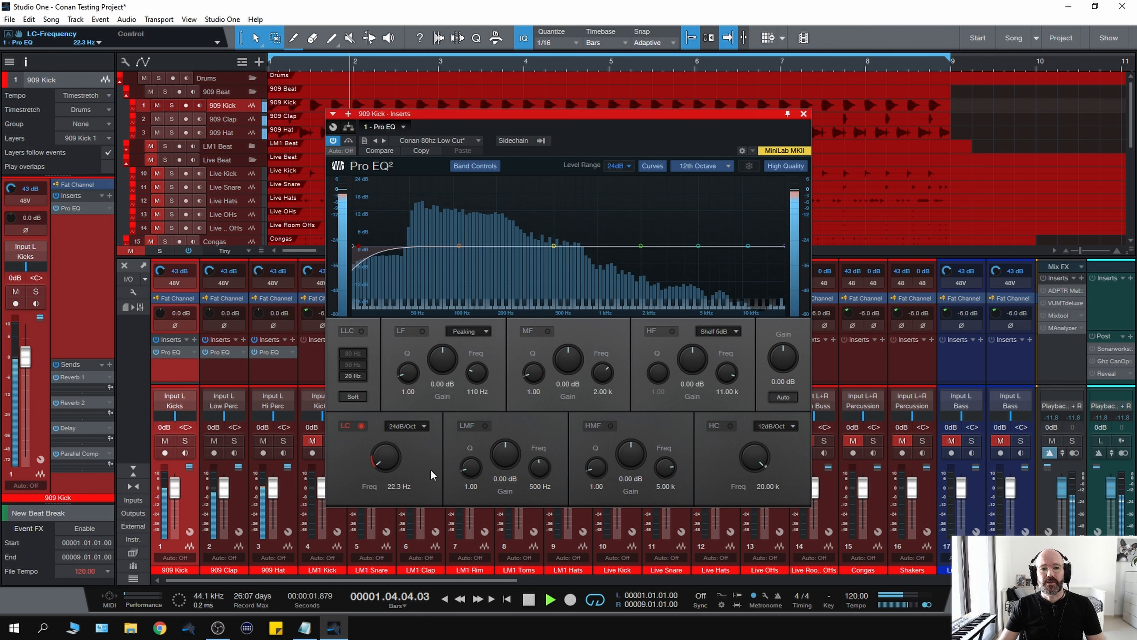
pyautogui.press('space')
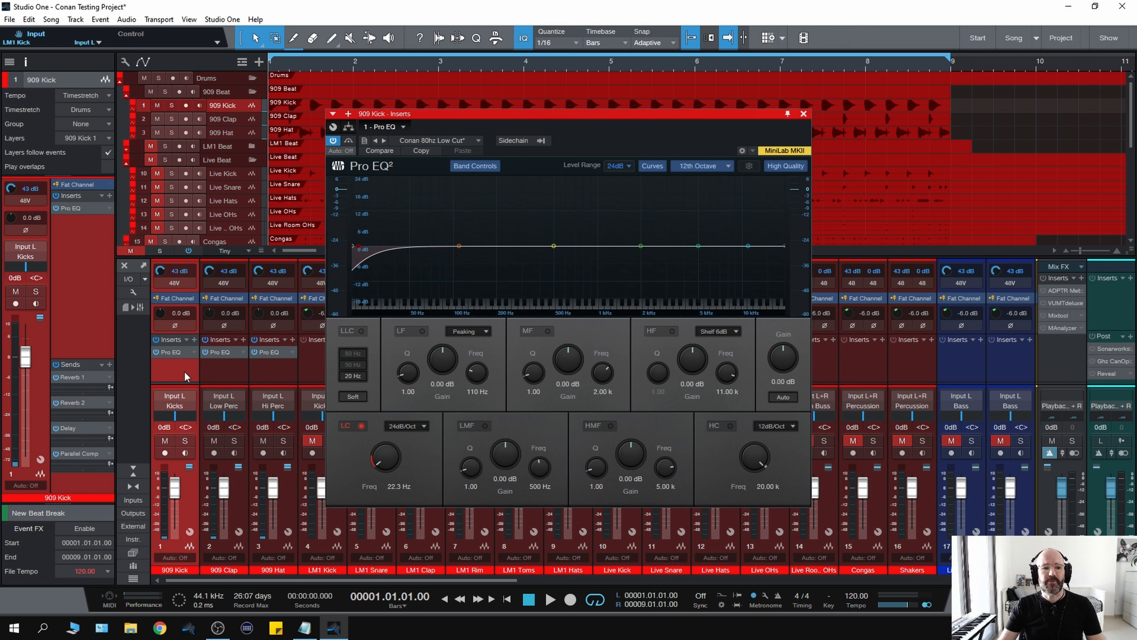
pyautogui.press('space')
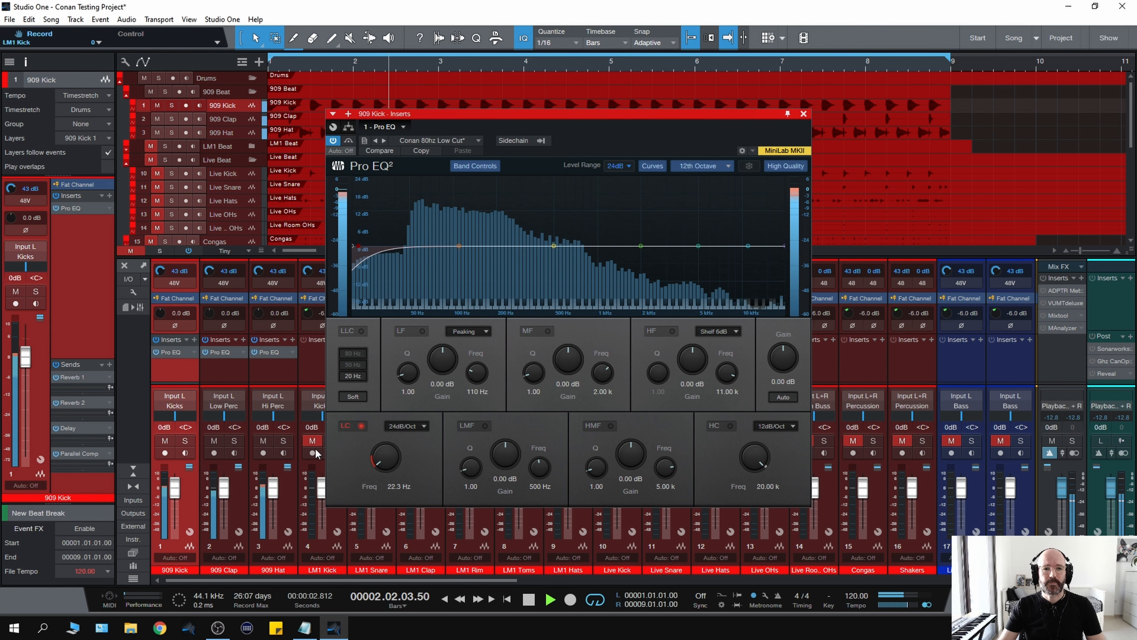
pyautogui.press('space')
# Bring up the 909 Clap channel's Pro EQ and audition the clap's spectrum within the beat.
pyautogui.click(225, 376)
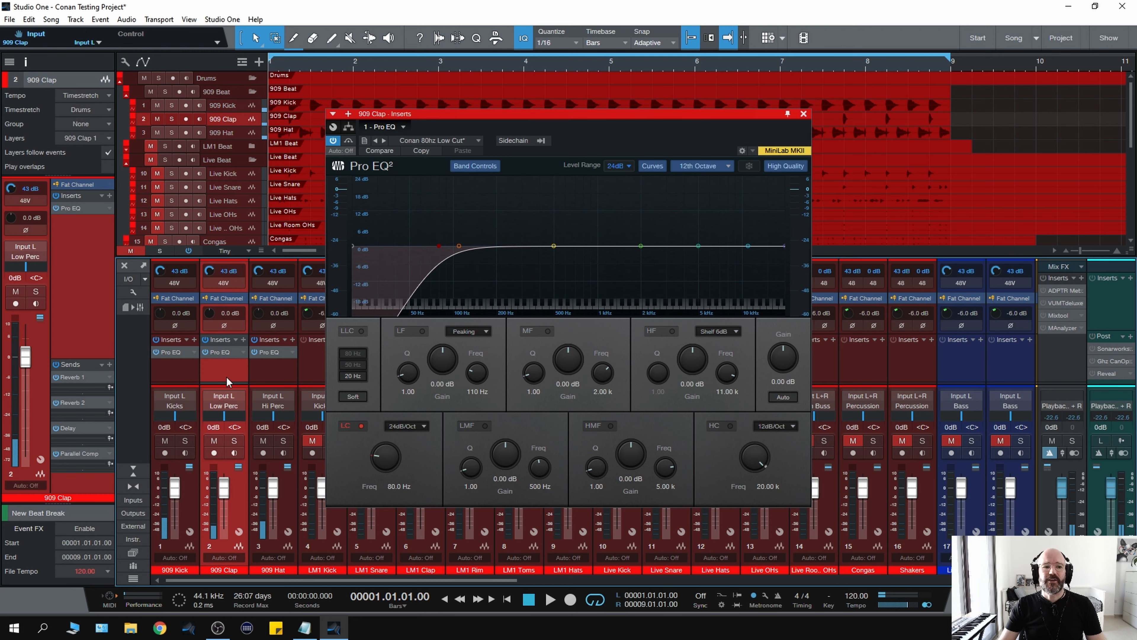
pyautogui.press('space')
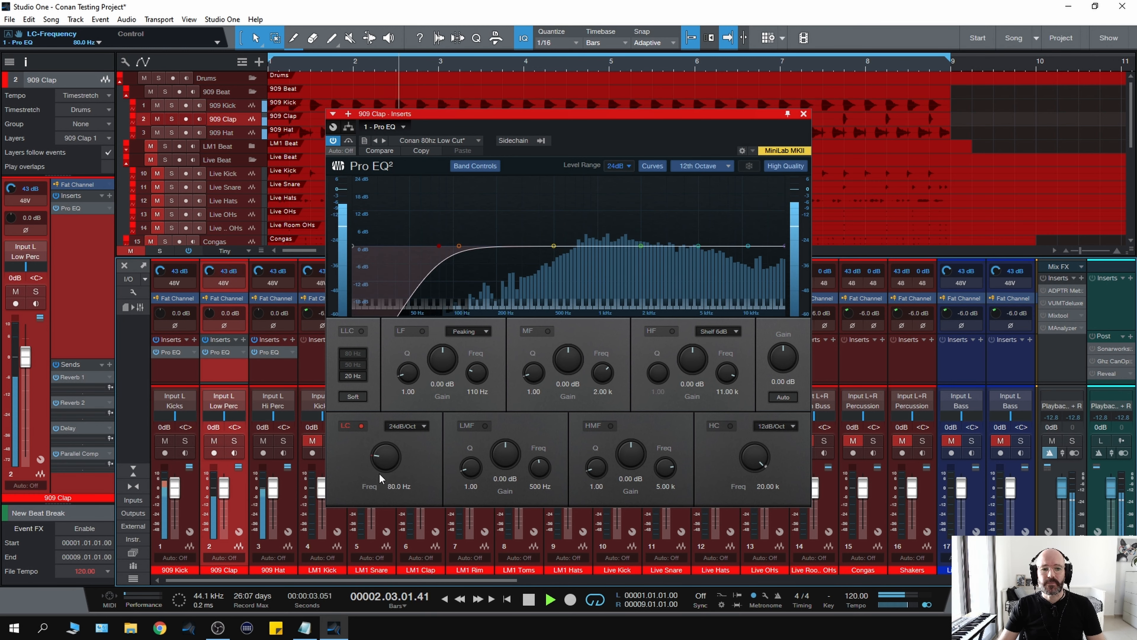
pyautogui.press('space')
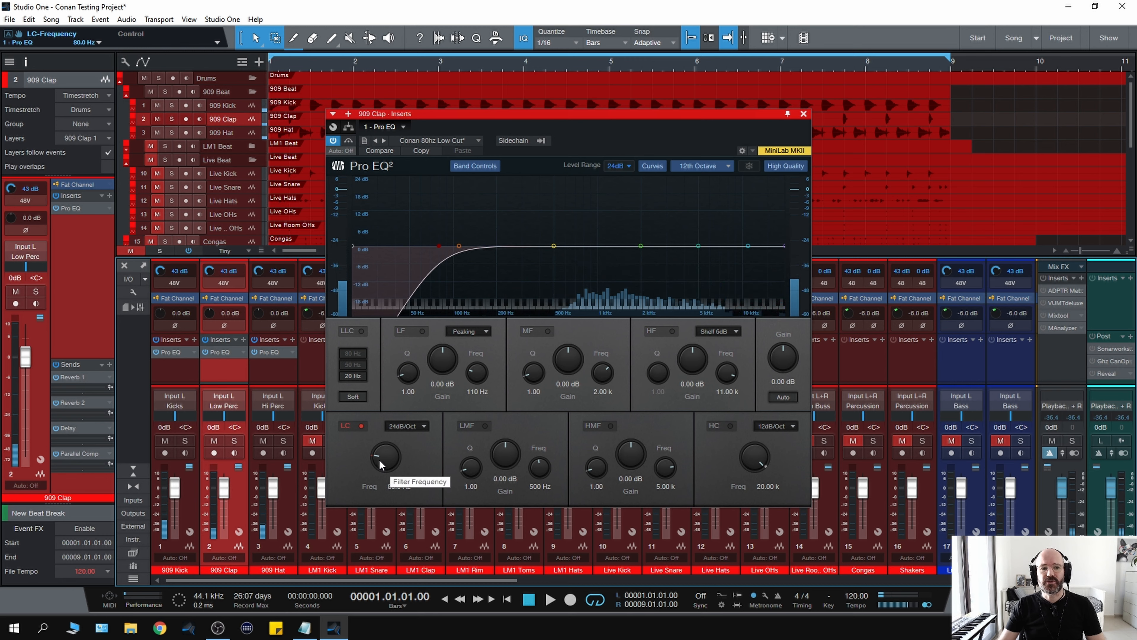
# Solo the 909 Clap during playback and raise its Pro EQ low-cut frequency to about 144 Hz.
pyautogui.press('space')
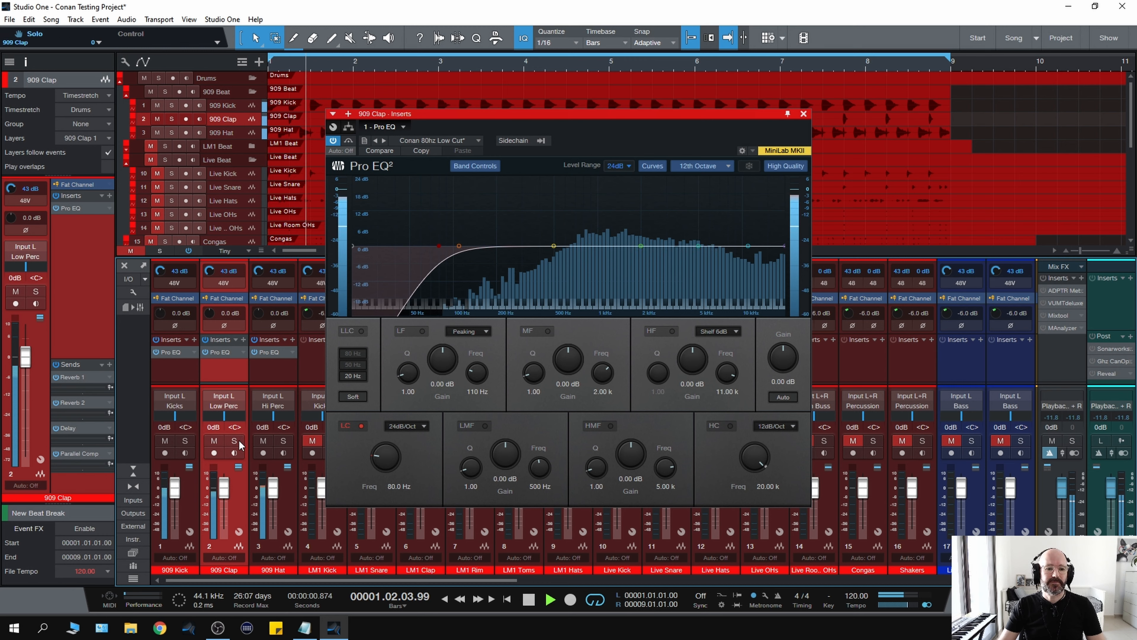
pyautogui.click(235, 440)
pyautogui.moveTo(377, 460); pyautogui.dragTo(377, 449)
pyautogui.press('space')
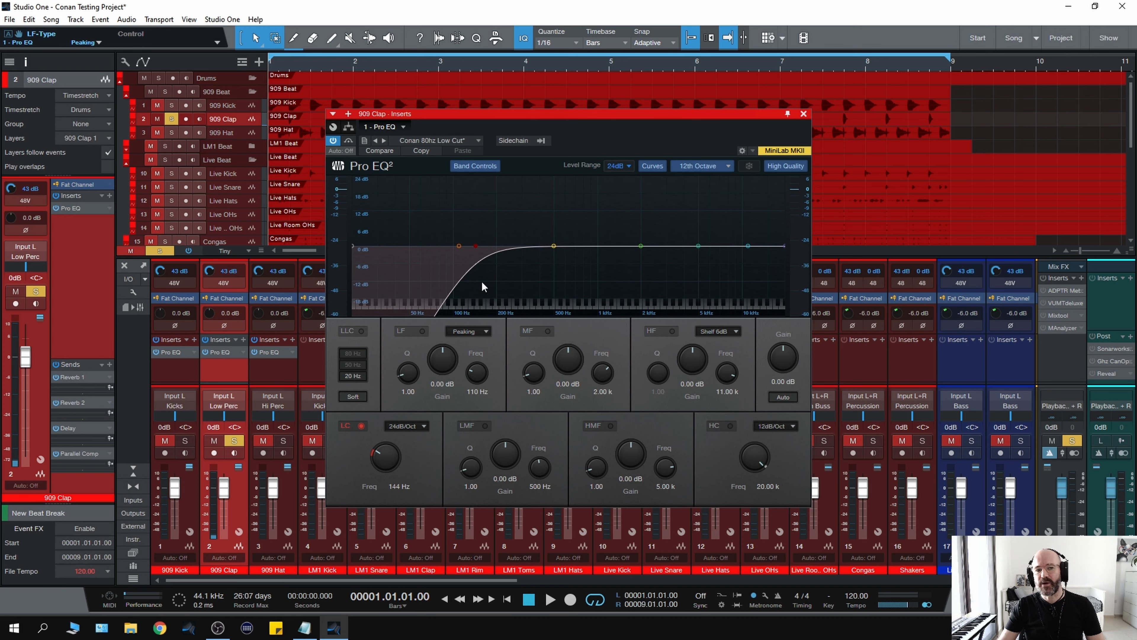
# Audition the soloed 909 Clap through its low-cut filter.
pyautogui.press('space')
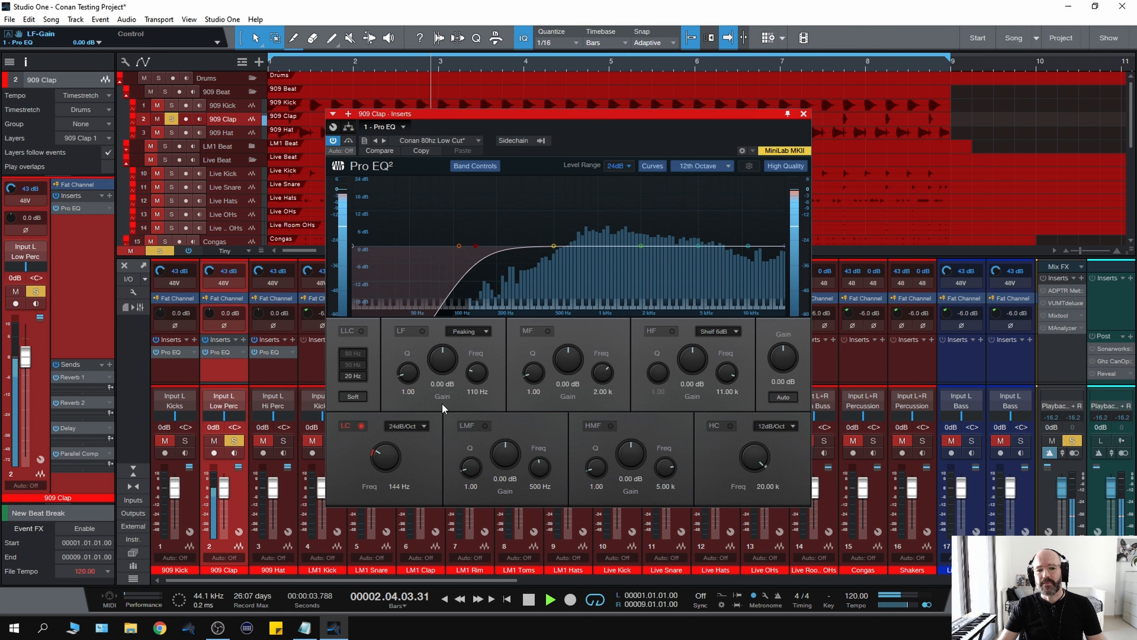
pyautogui.press('space')
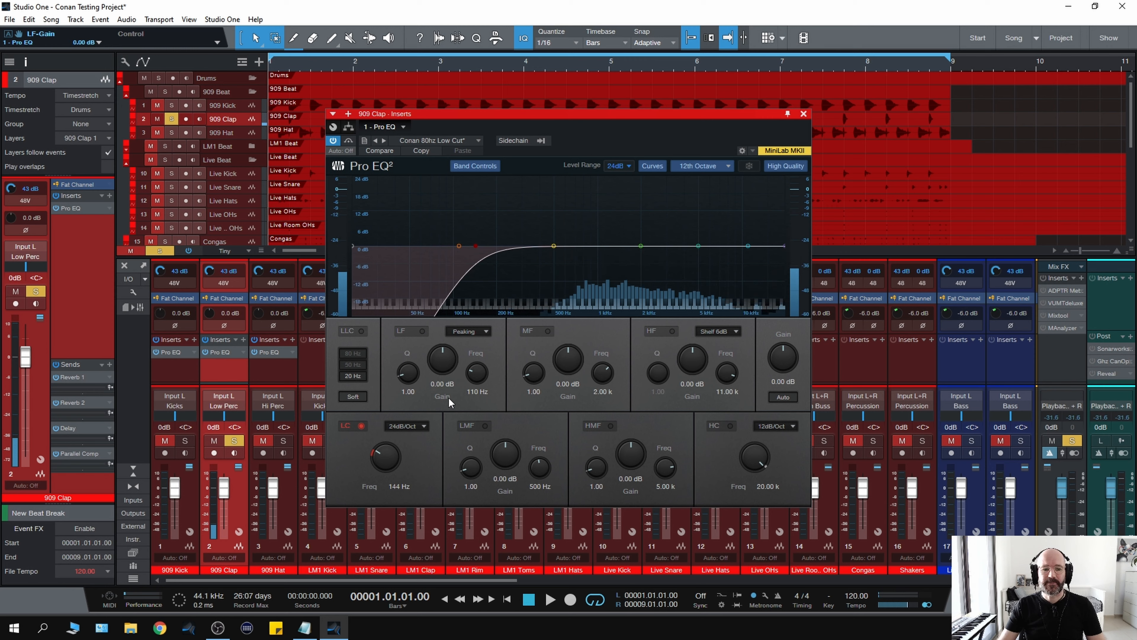
pyautogui.press('space')
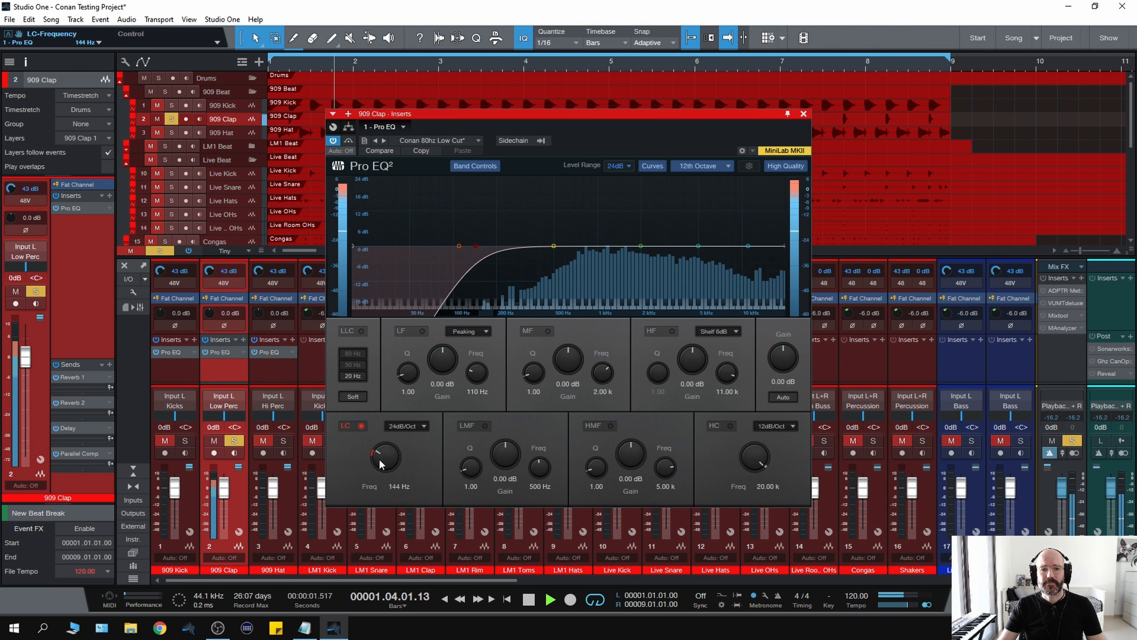
pyautogui.press('space')
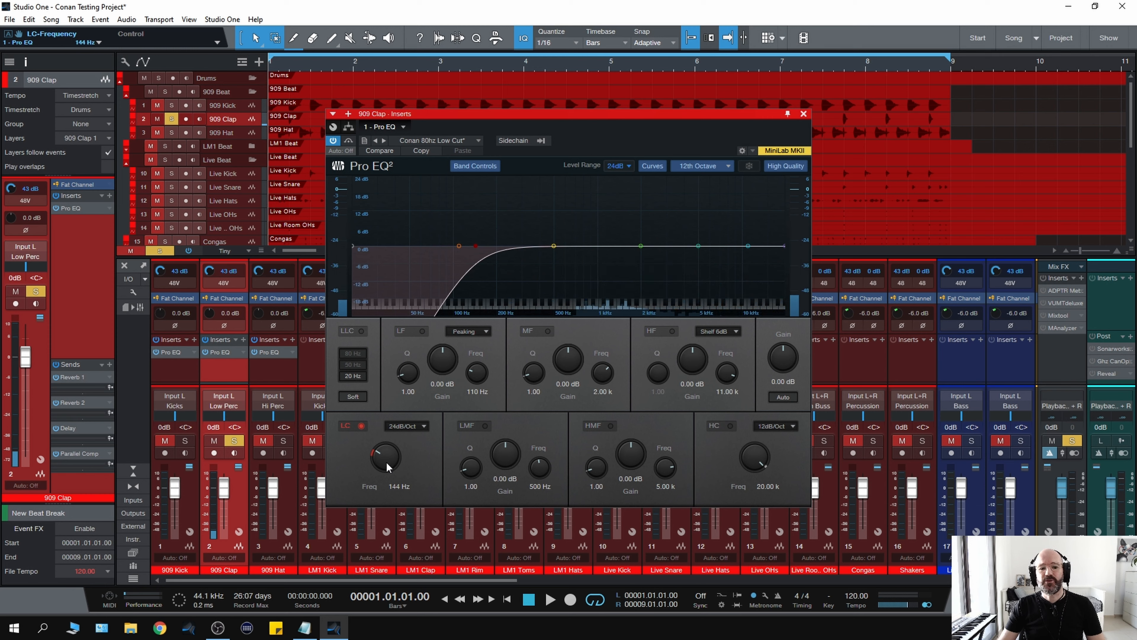
# Raise the soloed 909 Clap's low-cut frequency to about 210 Hz during playback.
pyautogui.press('space')
pyautogui.moveTo(386, 462); pyautogui.dragTo(379, 454)
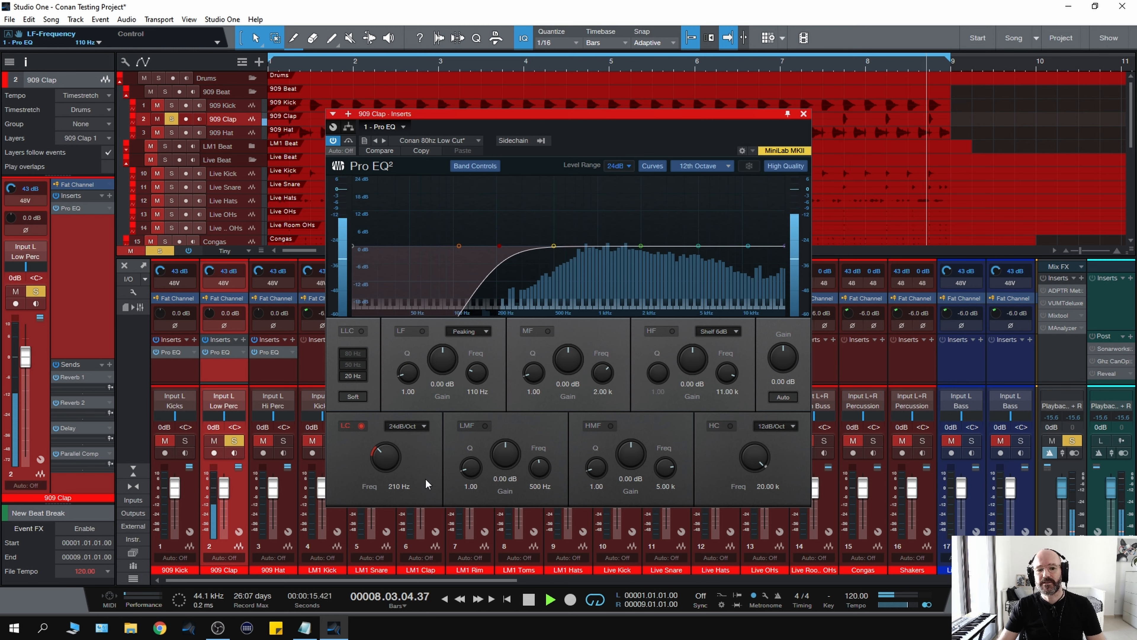
pyautogui.press('space')
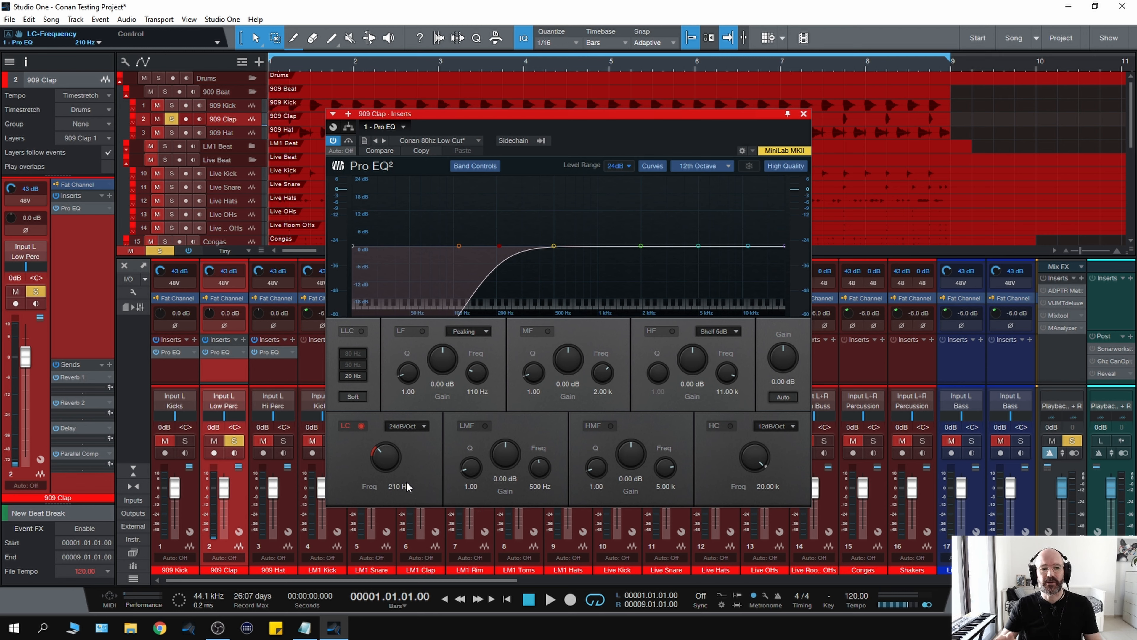
# Unsolo the 909 Clap during playback and lower its low-cut frequency to about 149 Hz.
pyautogui.press('space')
pyautogui.click(234, 440)
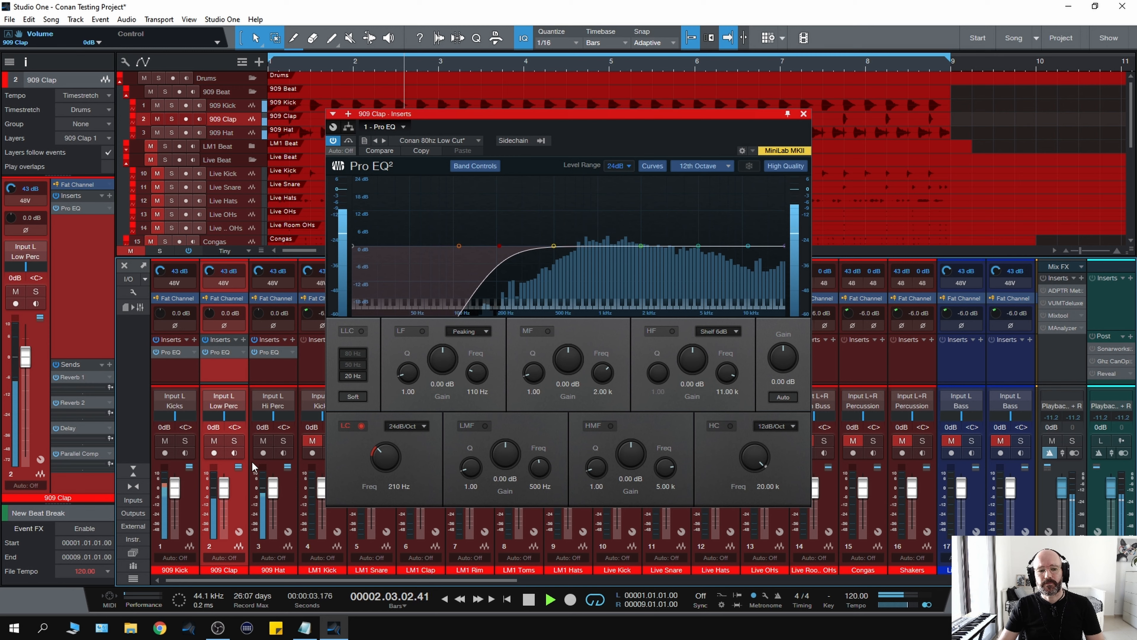
pyautogui.moveTo(379, 453); pyautogui.dragTo(378, 459)
pyautogui.press('space')
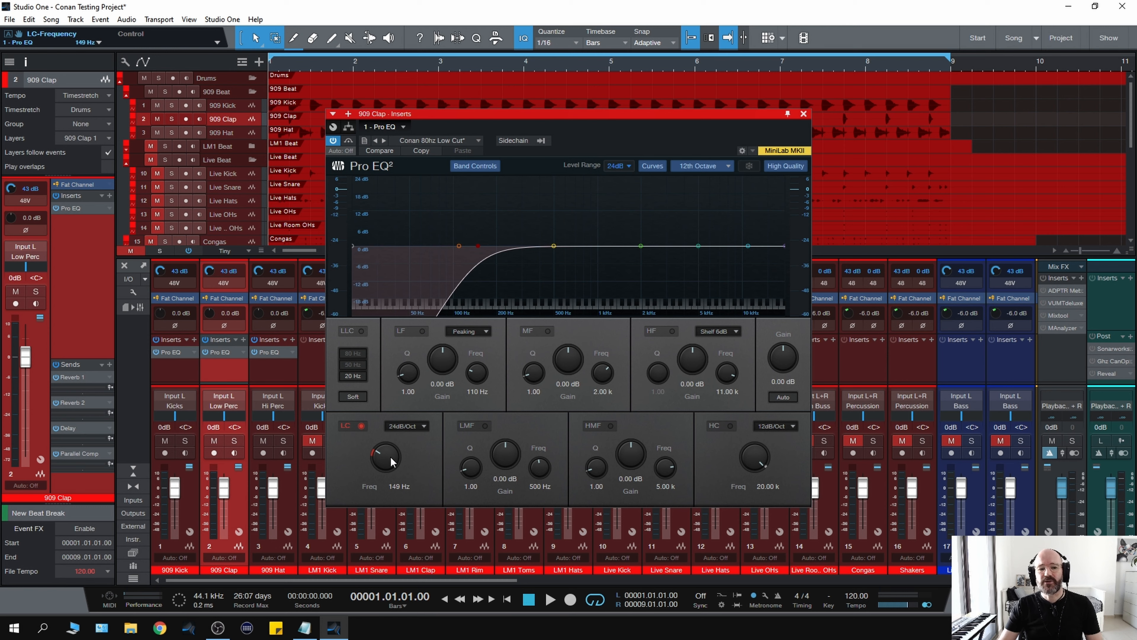
# Adjust the 909 Clap's low-cut frequency to about 535 Hz while listening to it within the full beat.
pyautogui.press('space')
pyautogui.press('space')
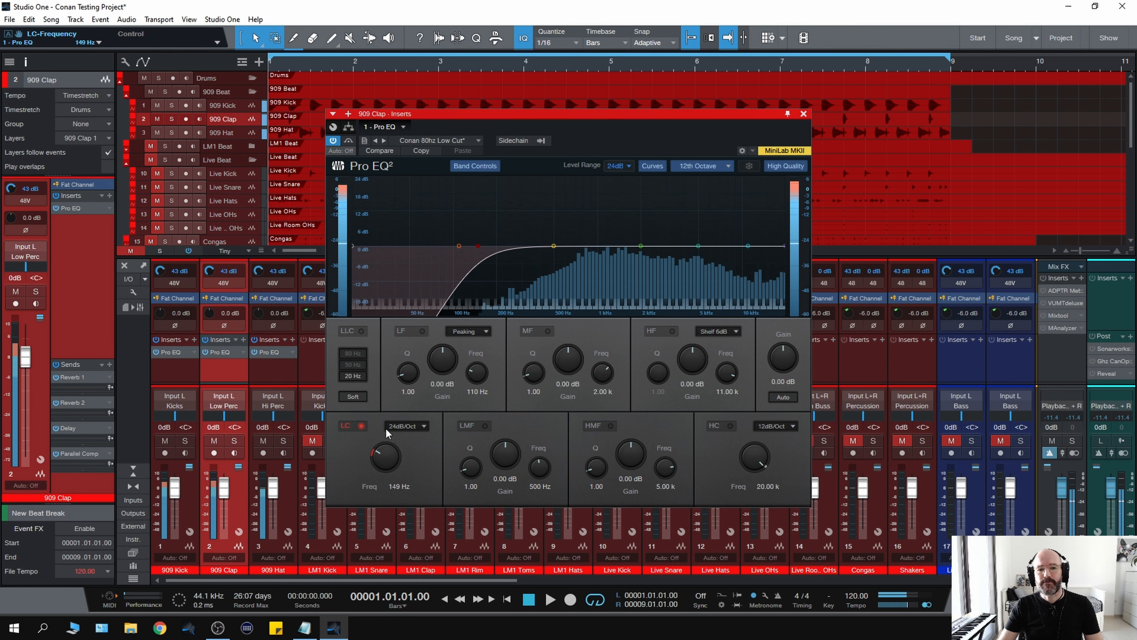
pyautogui.press('space')
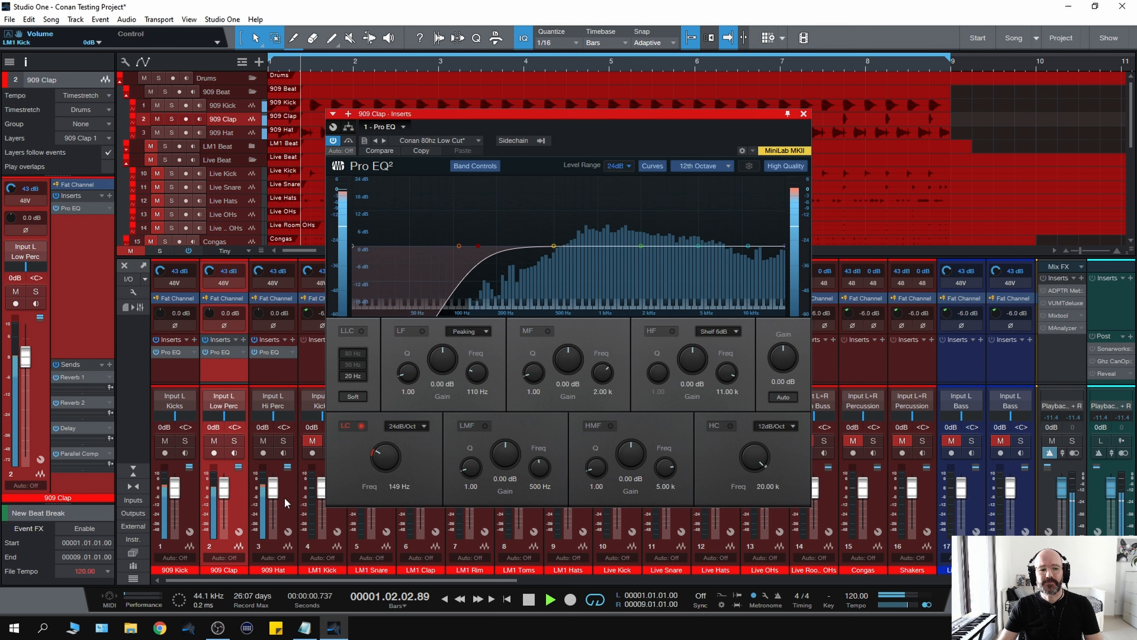
pyautogui.moveTo(374, 463); pyautogui.dragTo(383, 446)
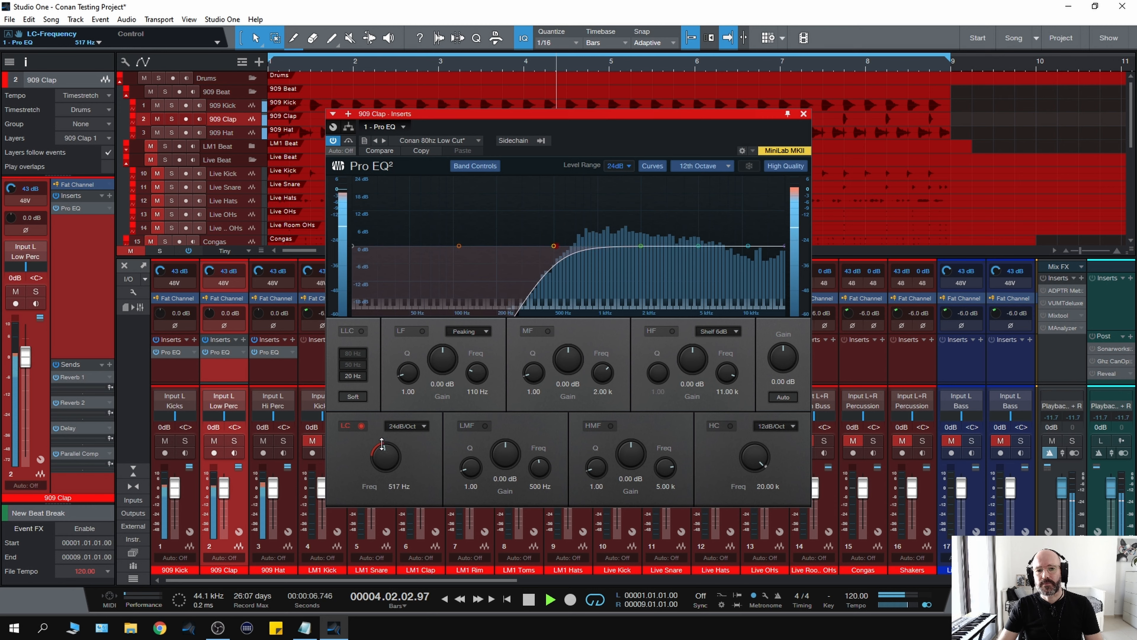
pyautogui.press('space')
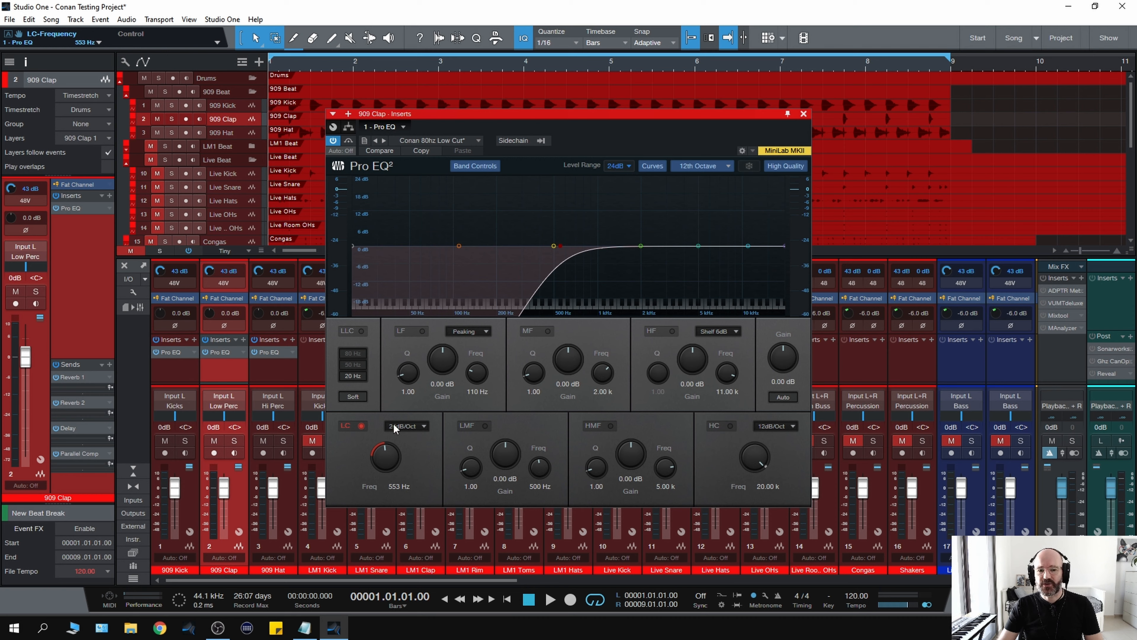
pyautogui.press('space')
pyautogui.moveTo(383, 465); pyautogui.dragTo(382, 465)
pyautogui.press('space')
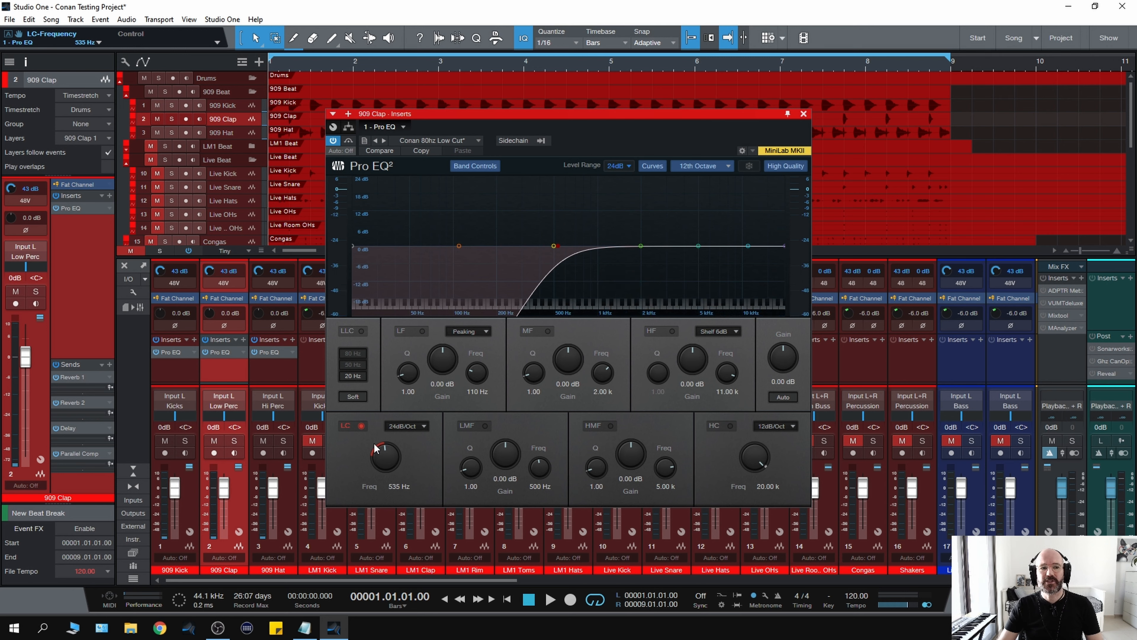
# Bring up the 909 Hat's Pro EQ and solo the hat channel during playback.
pyautogui.press('space')
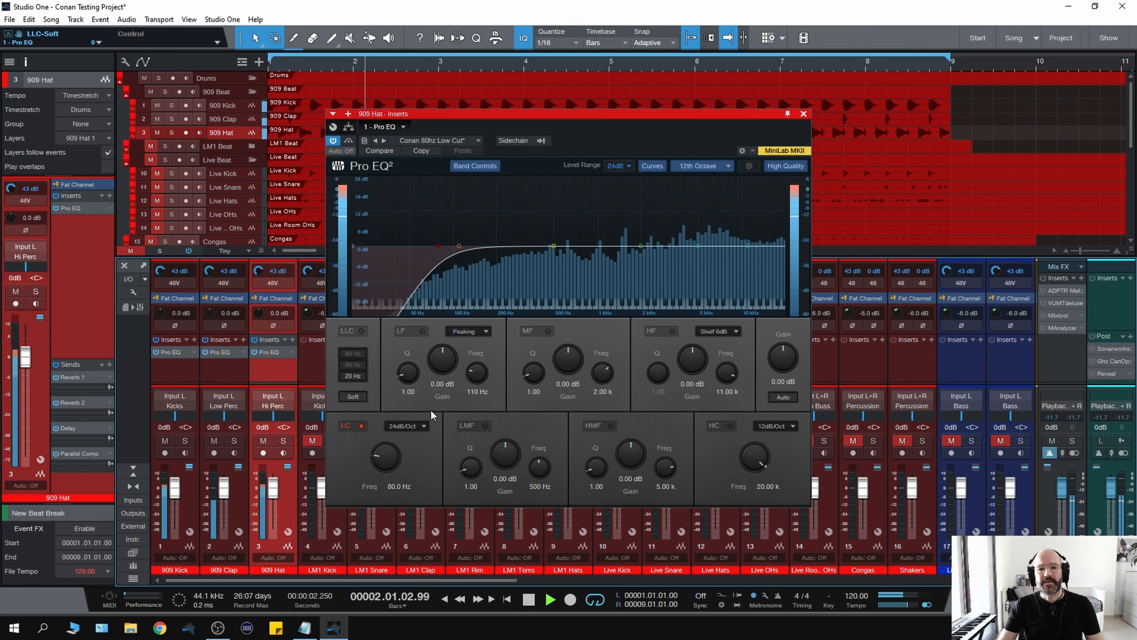
pyautogui.press('space')
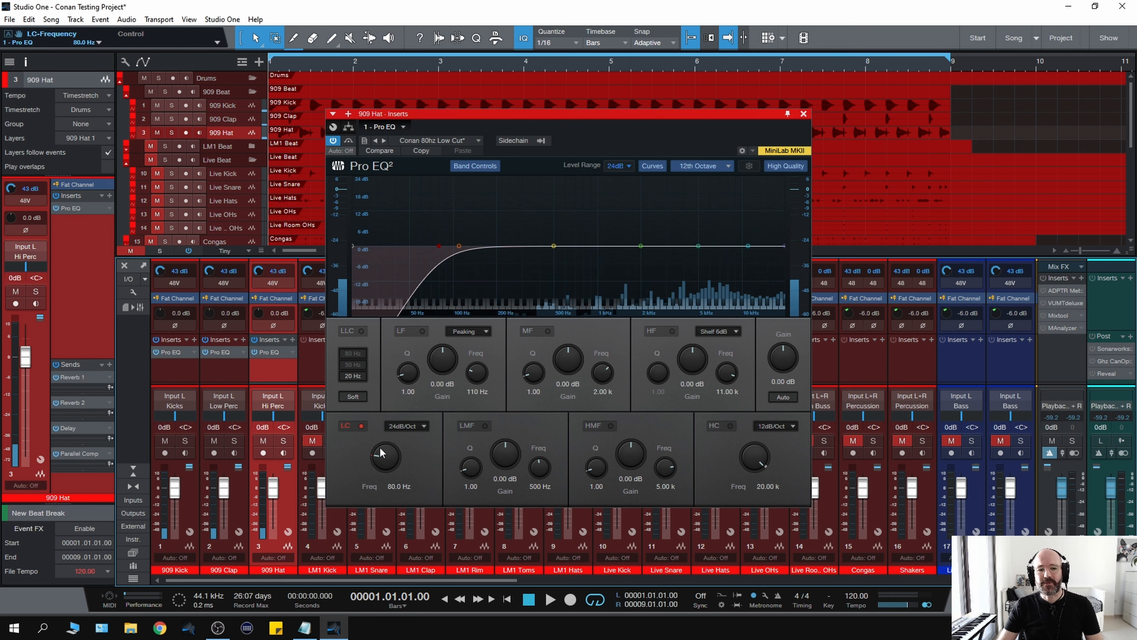
pyautogui.press('space')
pyautogui.press('space')
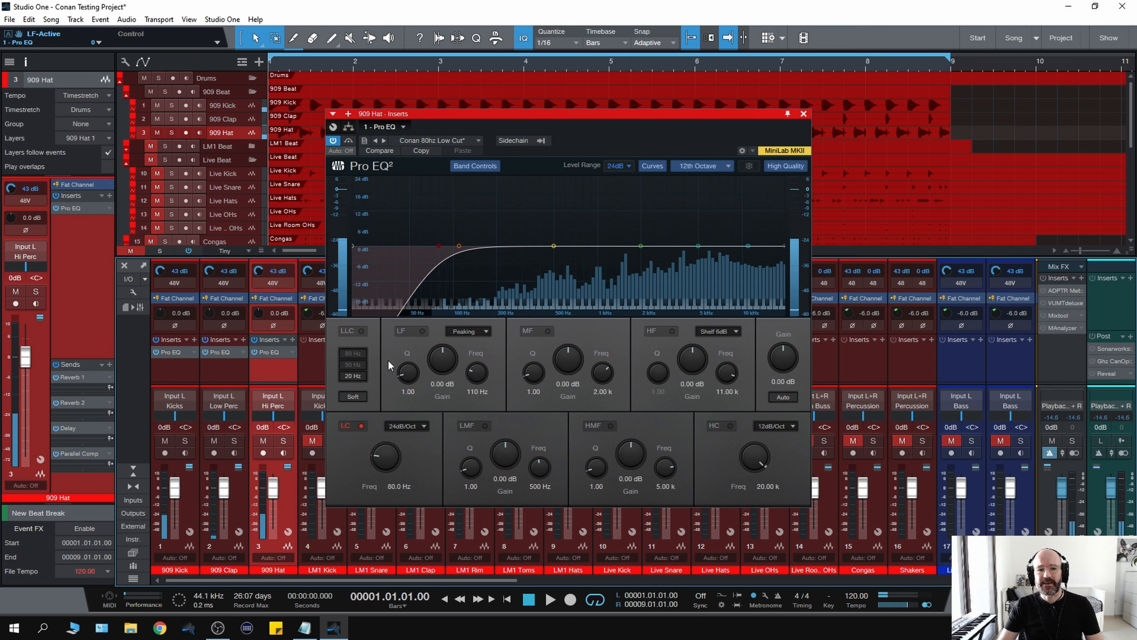
pyautogui.press('space')
pyautogui.click(283, 441)
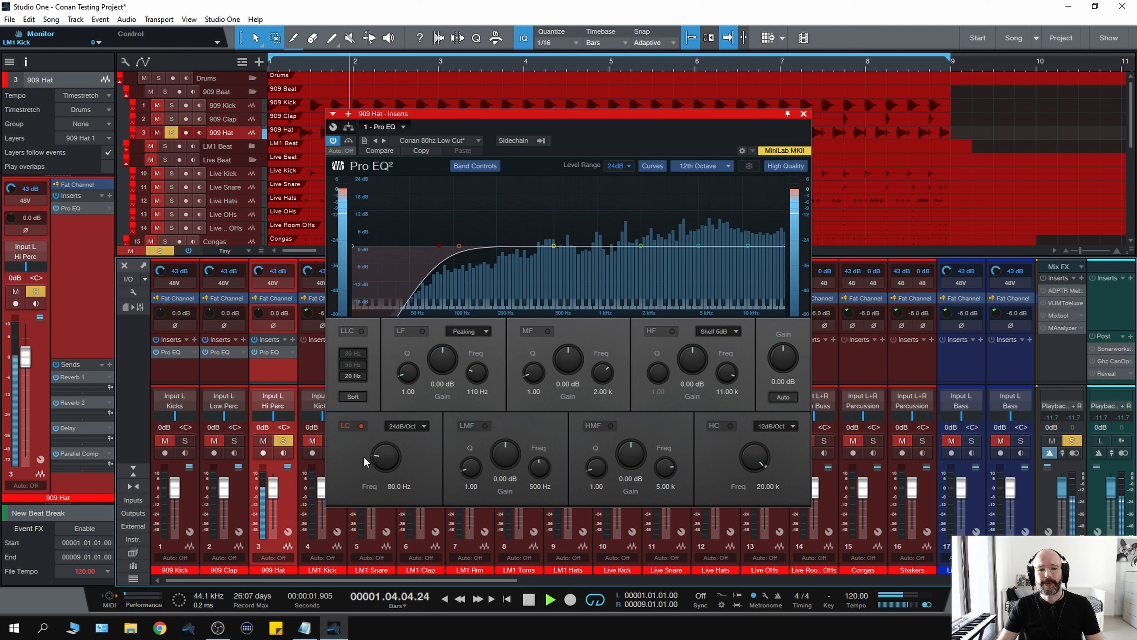
# Sweep the soloed 909 Hat's low-cut frequency up to about 658 Hz and back down to about 149 Hz during playback.
pyautogui.moveTo(374, 462); pyautogui.dragTo(392, 416)
pyautogui.press('space')
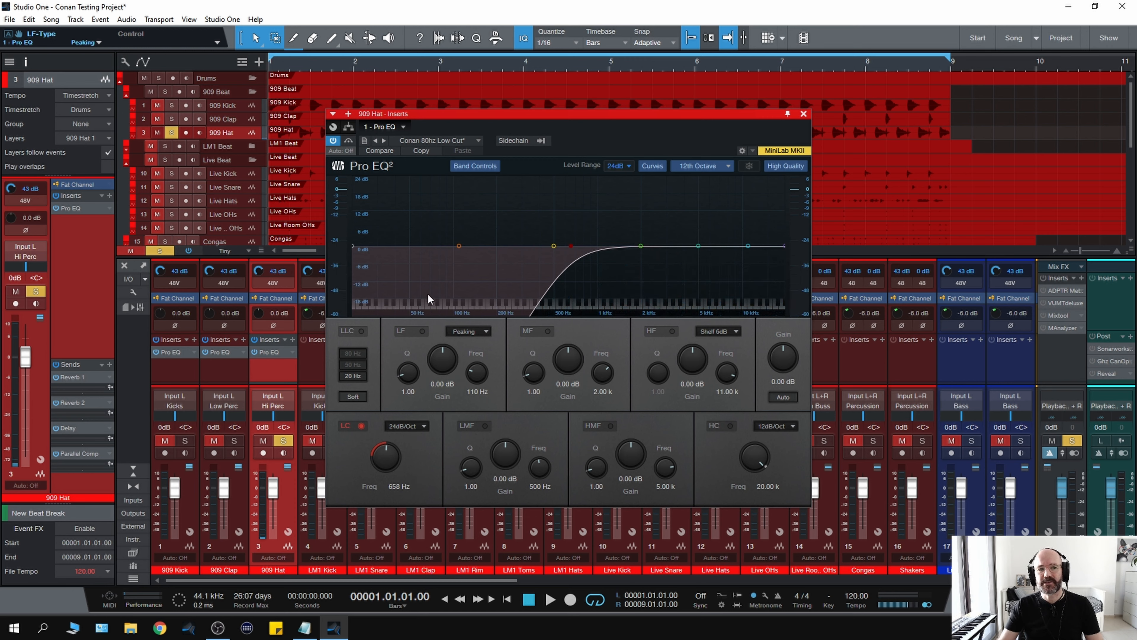
pyautogui.press('space')
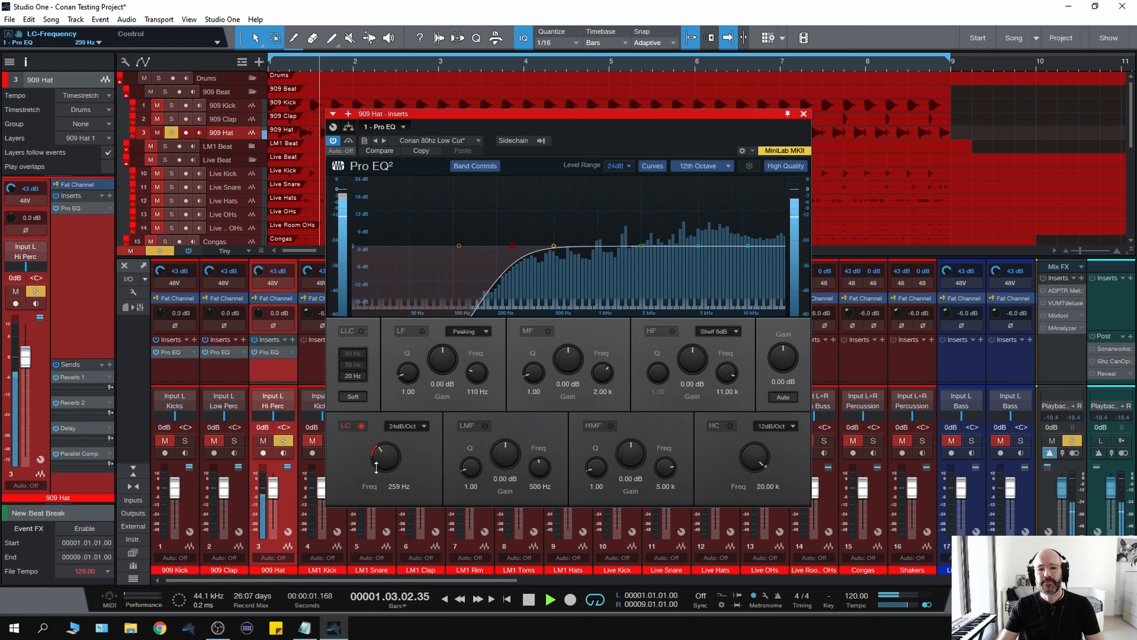
pyautogui.moveTo(376, 457); pyautogui.dragTo(372, 473)
pyautogui.press('space')
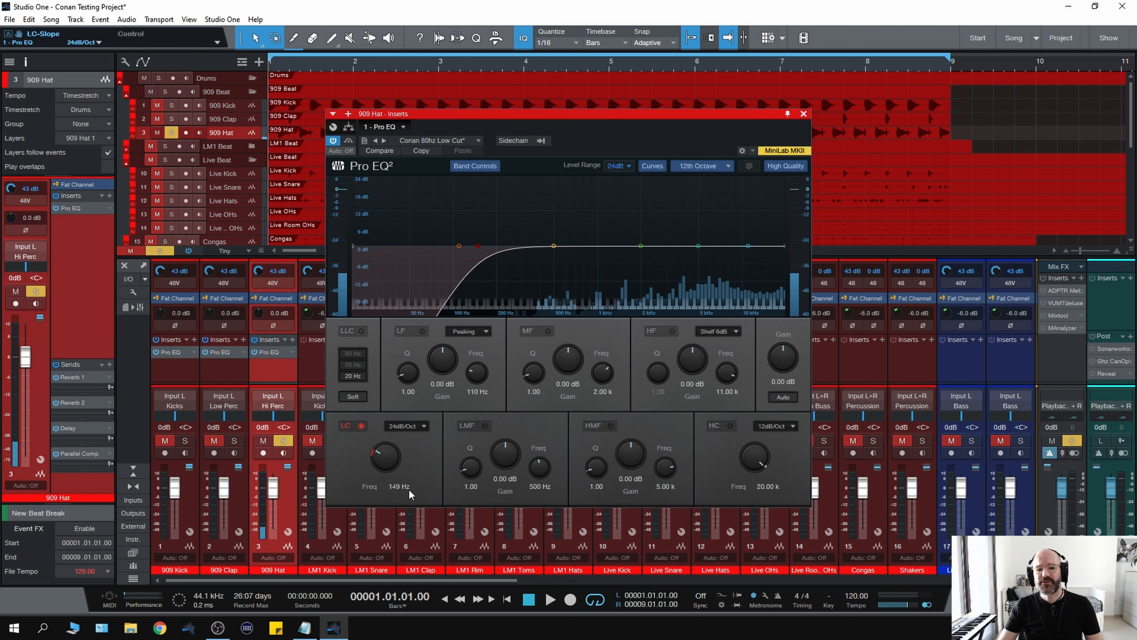
# Unsolo the 909 Hat during playback and raise its low-cut frequency to about 297 Hz within the full beat.
pyautogui.press('space')
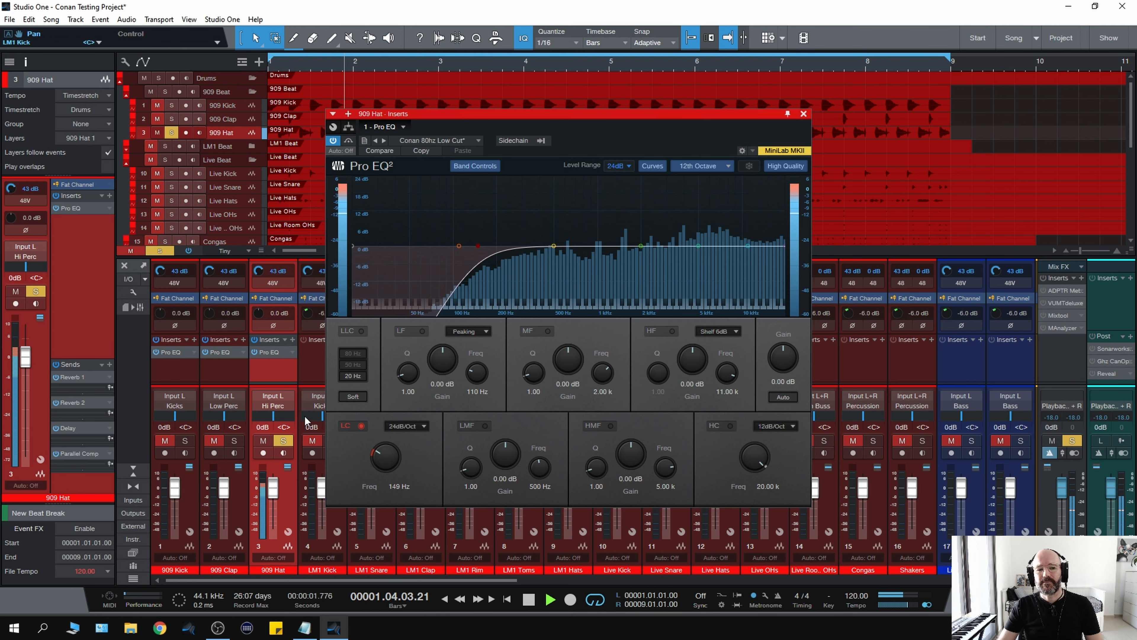
pyautogui.click(289, 441)
pyautogui.moveTo(379, 458); pyautogui.dragTo(380, 446)
pyautogui.press('space')
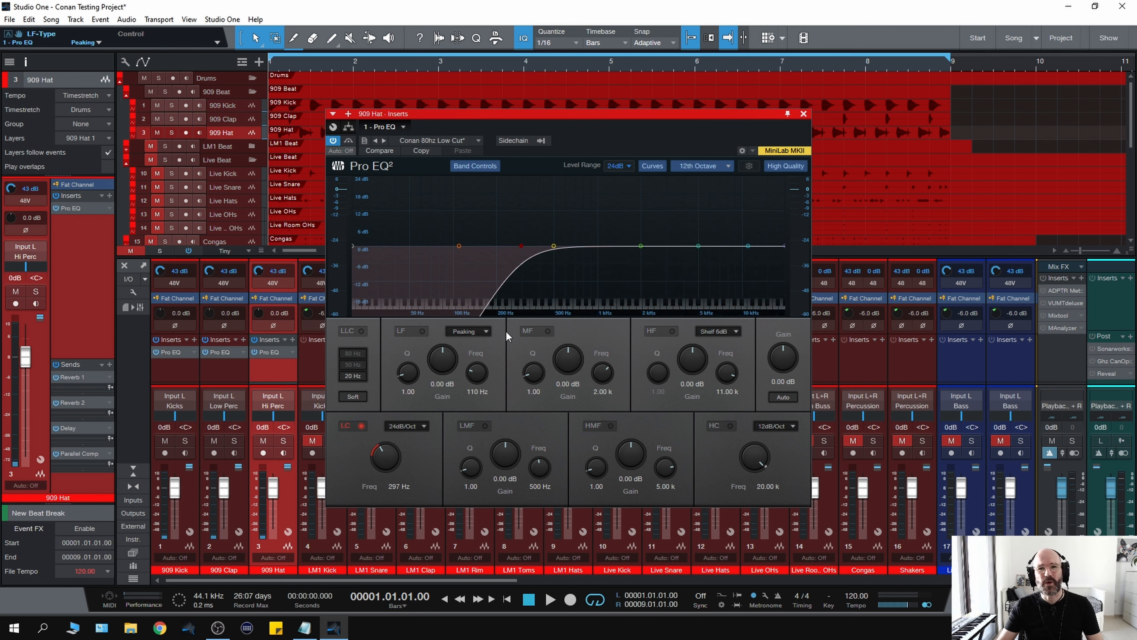
# Lower the 909 Hat's low-cut frequency to about 171 Hz while the full 909 beat plays.
pyautogui.press('space')
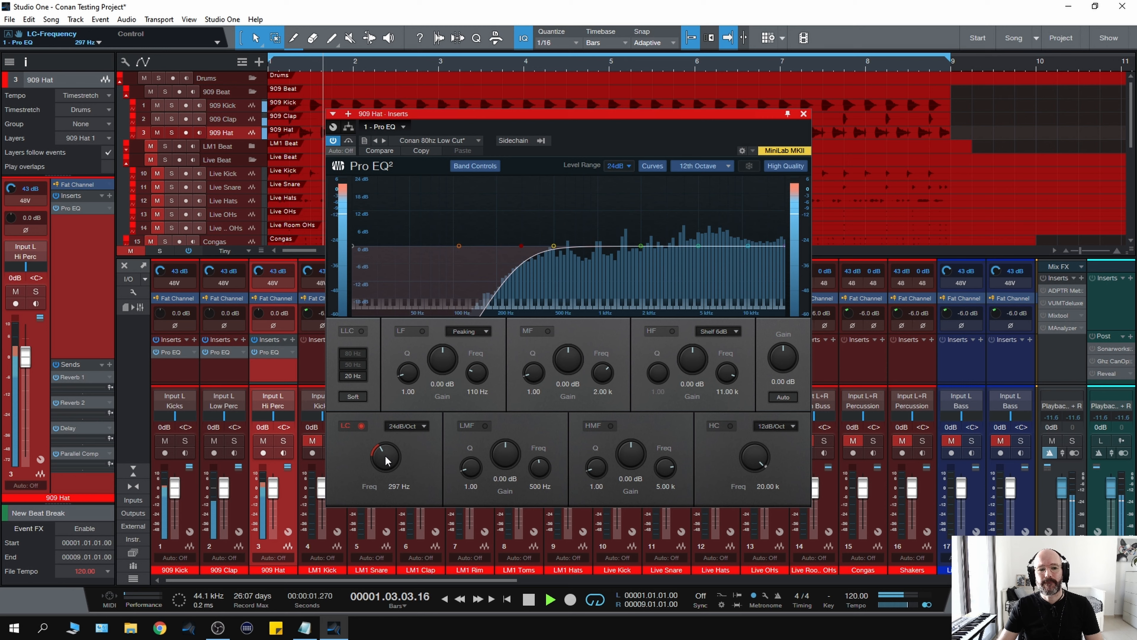
pyautogui.moveTo(385, 455); pyautogui.dragTo(381, 460)
pyautogui.press('space')
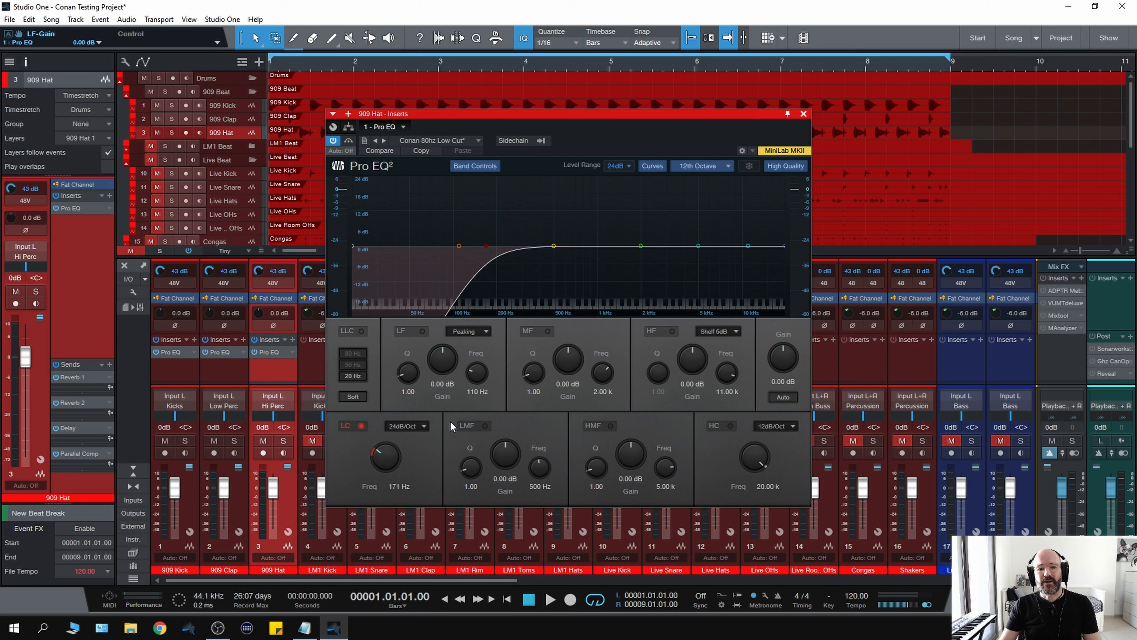
# Replay the 909 beat several times and settle the 909 Hat's low-cut frequency at about 139 Hz.
pyautogui.press('space')
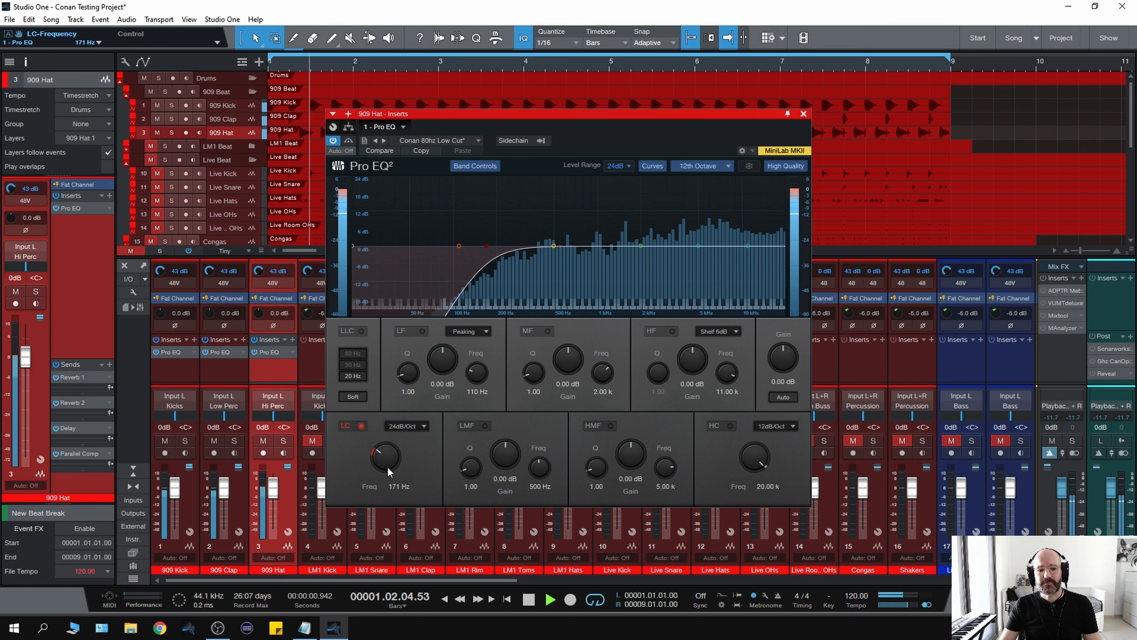
pyautogui.press('space')
pyautogui.press('space')
pyautogui.moveTo(393, 457); pyautogui.dragTo(380, 452)
pyautogui.press('space')
pyautogui.press('space')
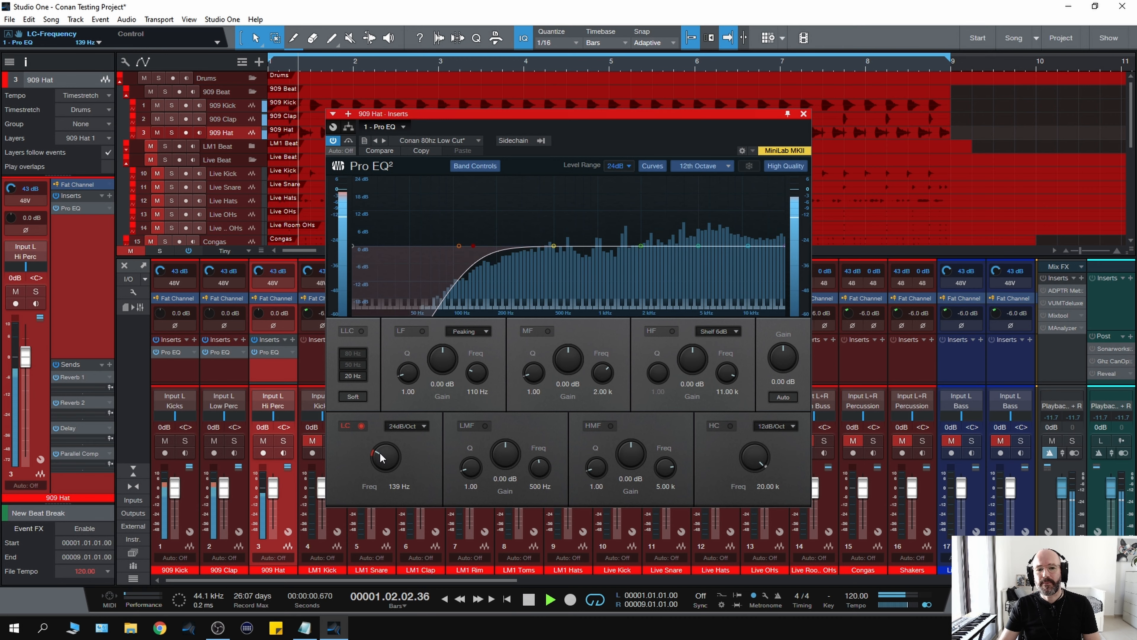
pyautogui.press('space')
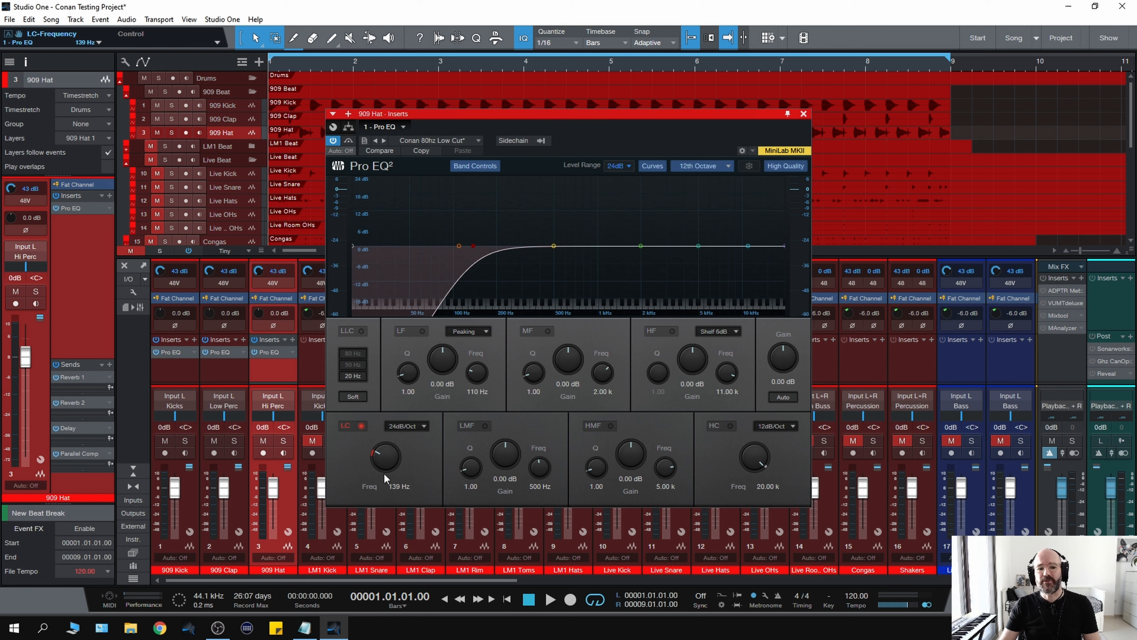
pyautogui.moveTo(380, 464); pyautogui.dragTo(380, 460)
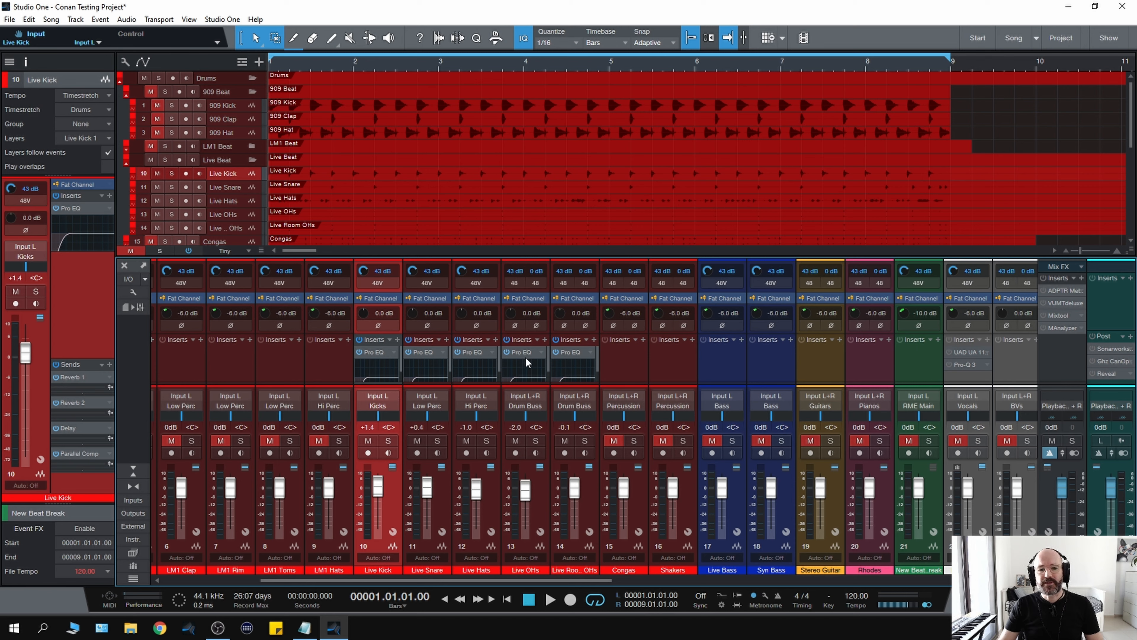
# Audition the live beat, bring up the Live Kick's Pro EQ and adjust its low-cut frequency to about 43 Hz.
pyautogui.press('space')
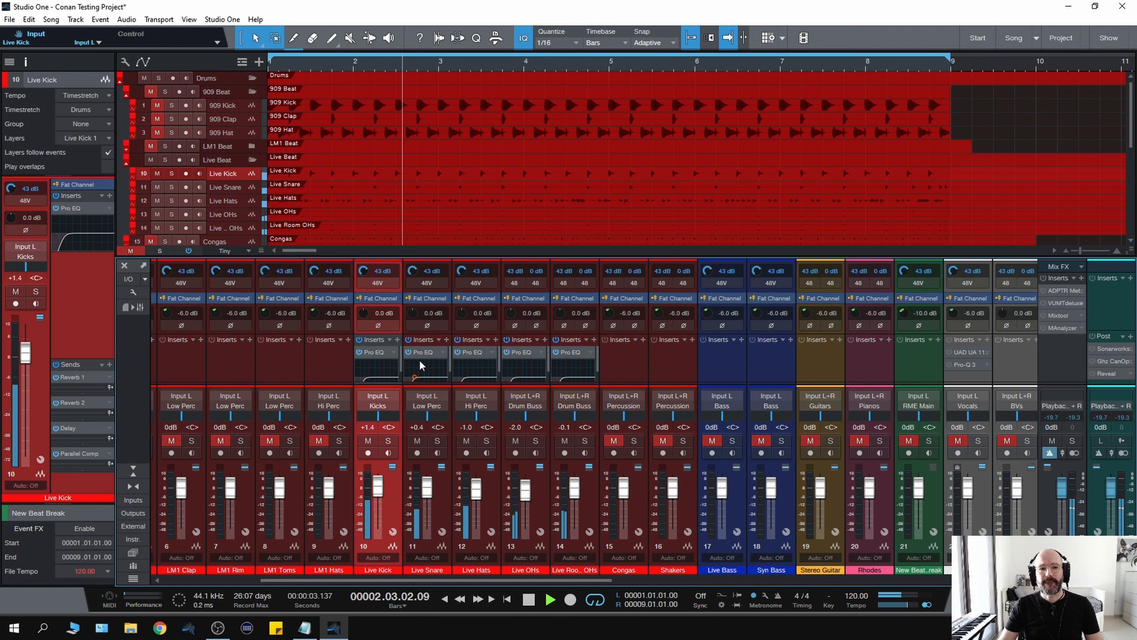
pyautogui.press('space')
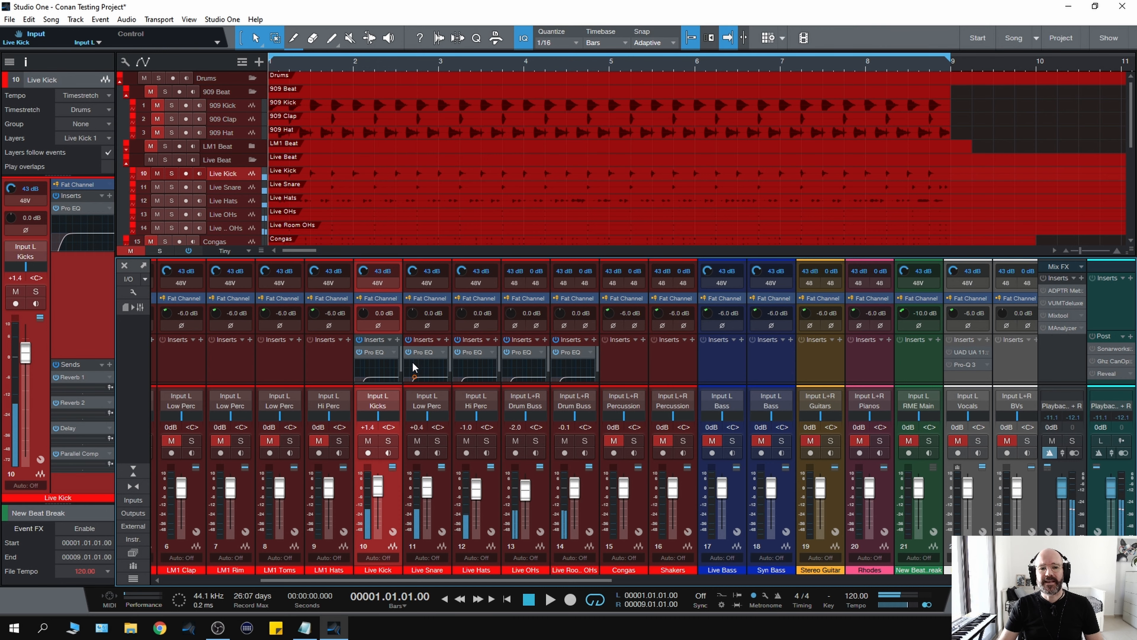
pyautogui.click(380, 356)
pyautogui.press('space')
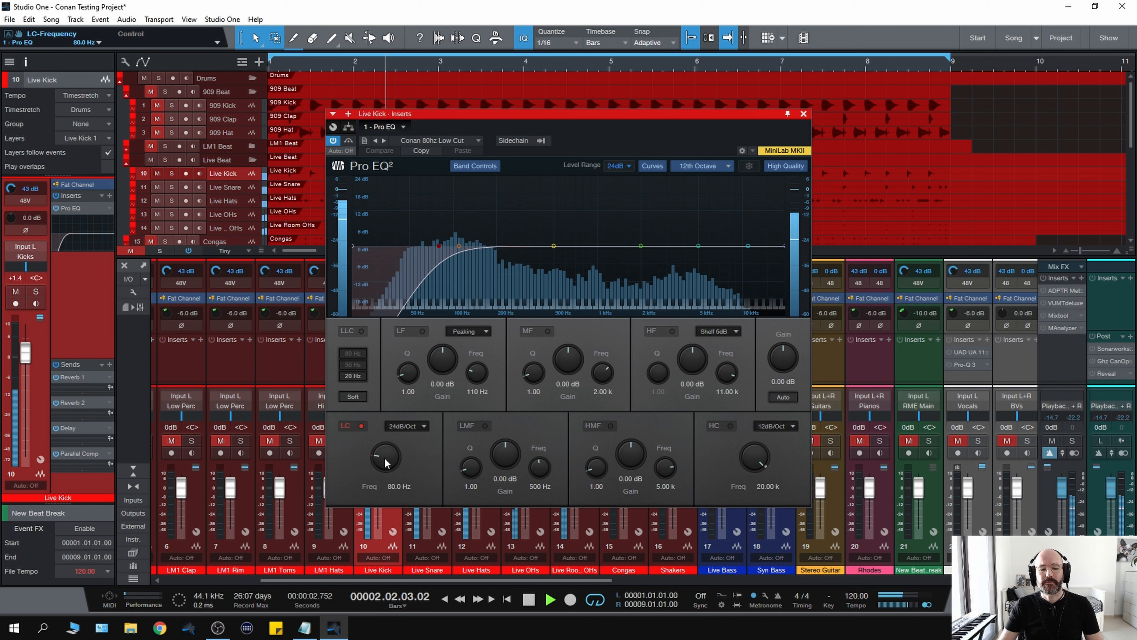
pyautogui.moveTo(385, 463)
pyautogui.mouseDown()
pyautogui.moveTo(374, 465)
pyautogui.moveTo(391, 453)
pyautogui.mouseUp()
pyautogui.press('space')
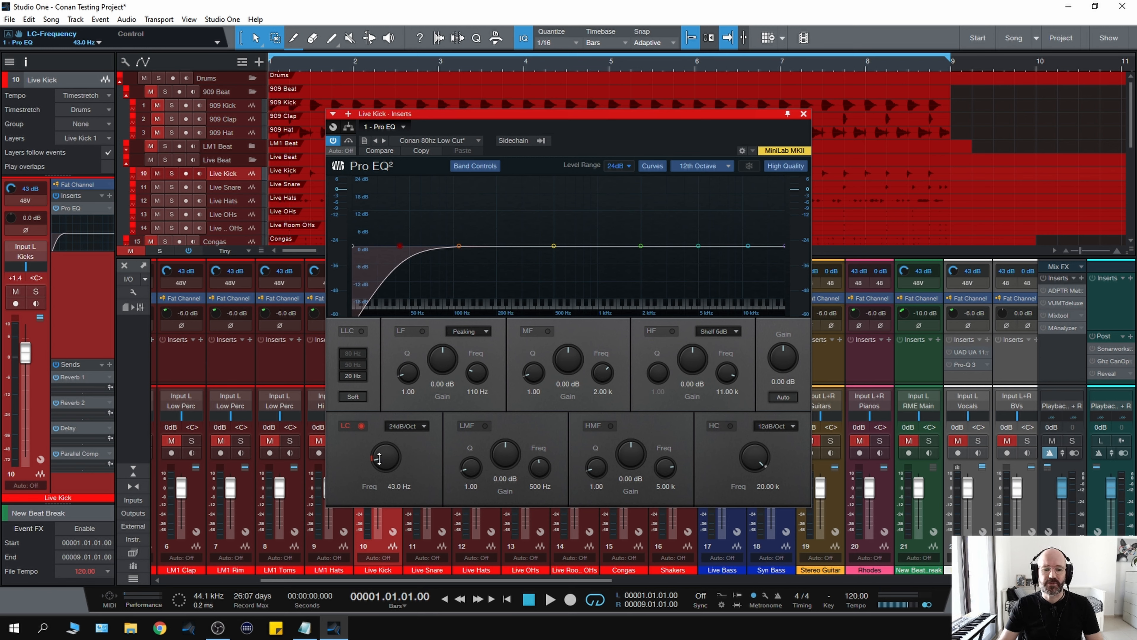
# Fine-tune the Live Kick's low-cut frequency to about 41.5 Hz and replay the live beat to check it.
pyautogui.press('space')
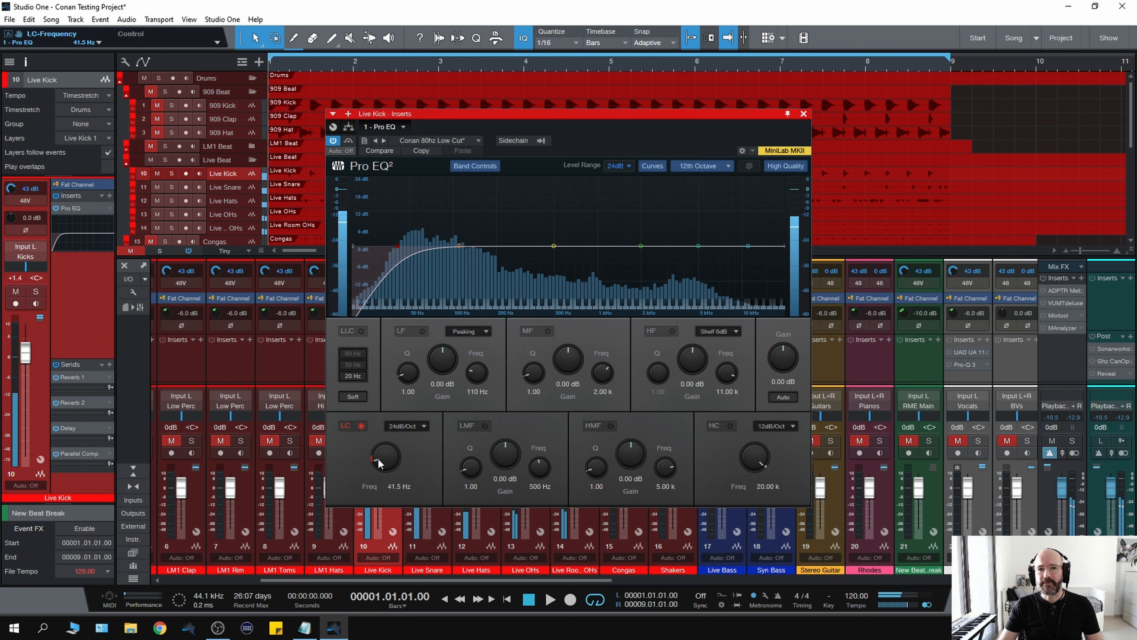
pyautogui.moveTo(378, 454); pyautogui.dragTo(378, 457)
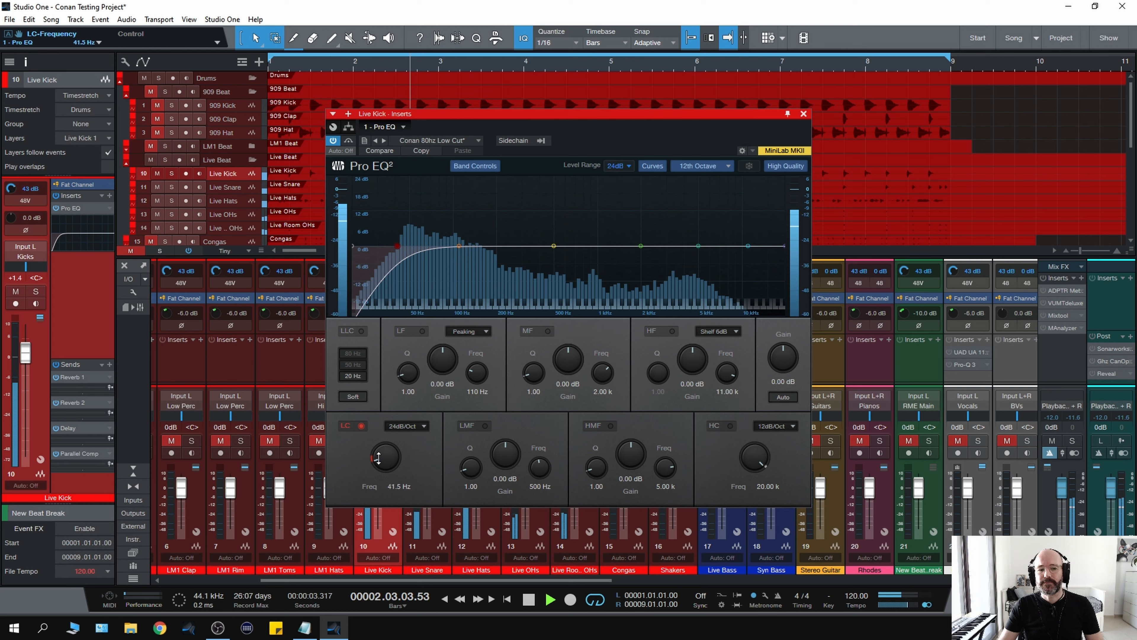
pyautogui.press('space')
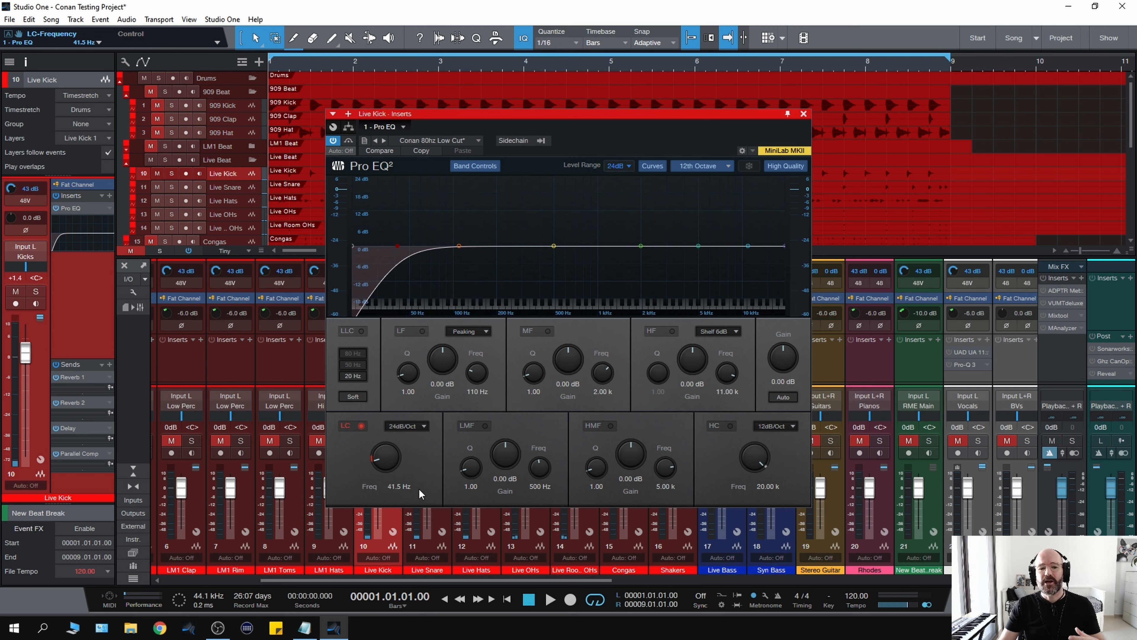
pyautogui.press('space')
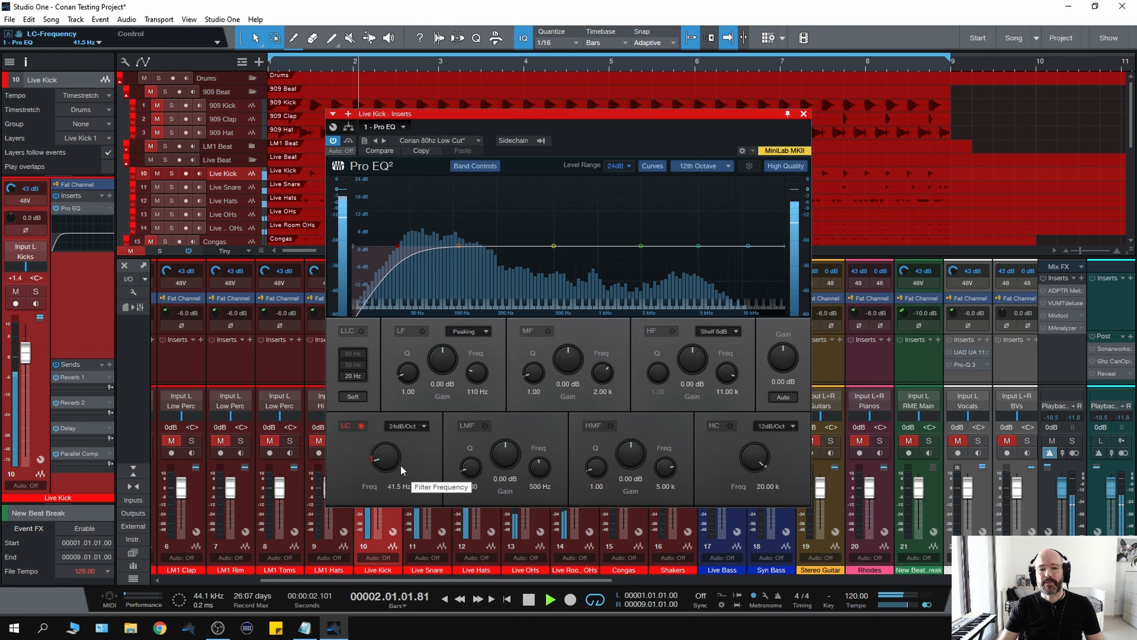
pyautogui.press('space')
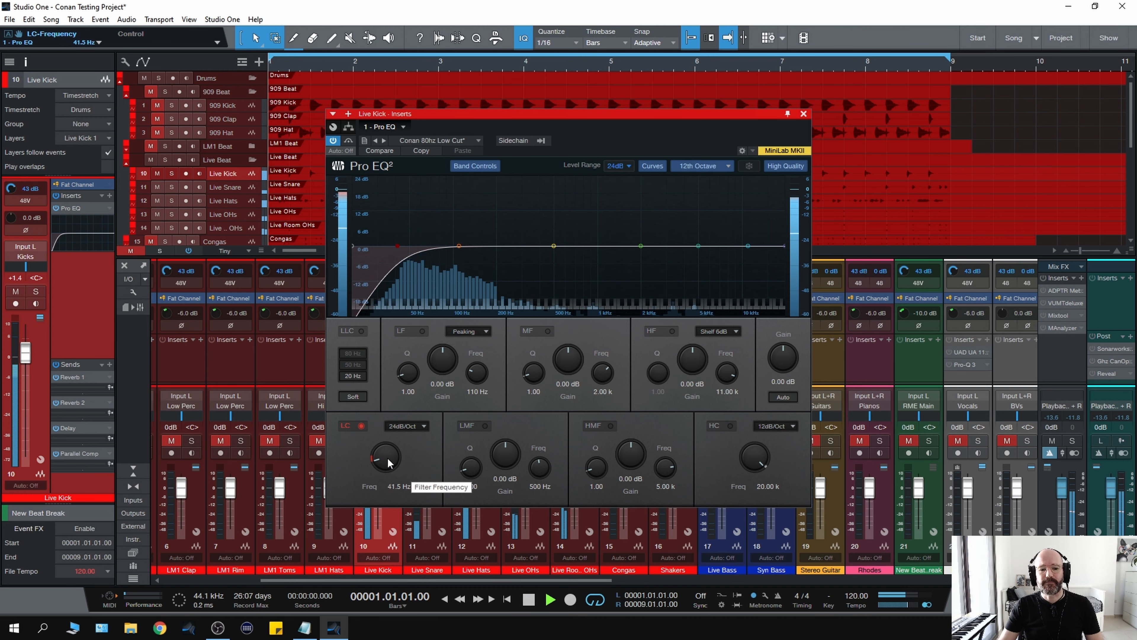
pyautogui.press('space')
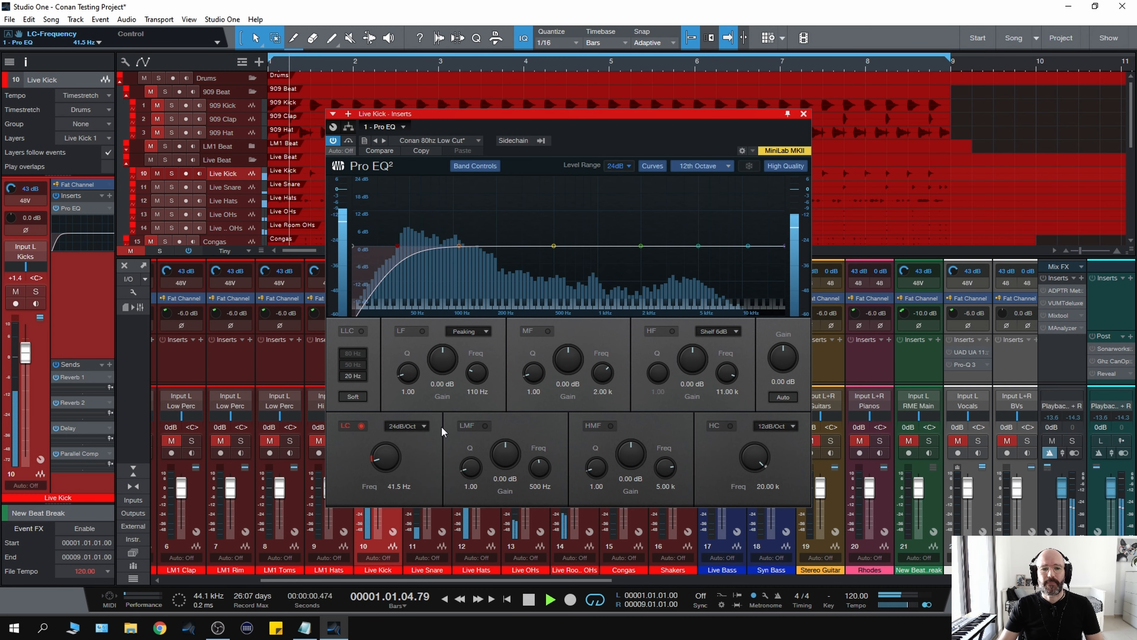
# Close the Live Kick's EQ, bring up the Live Snare's Pro EQ and audition the snare within the live beat.
pyautogui.click(804, 114)
pyautogui.click(441, 511)
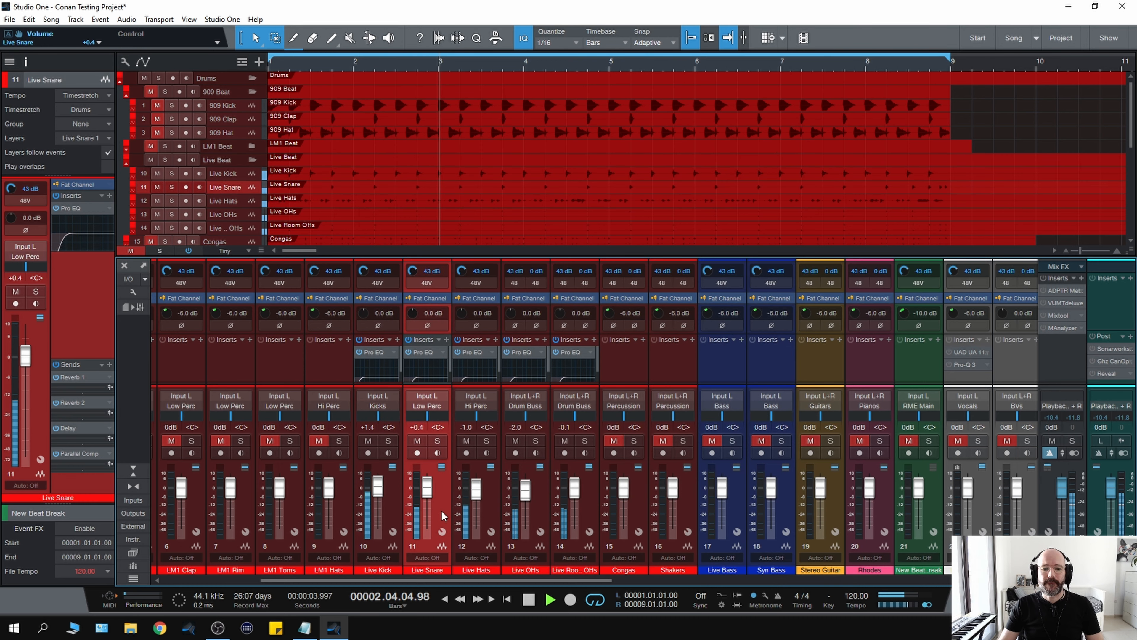
pyautogui.click(428, 352)
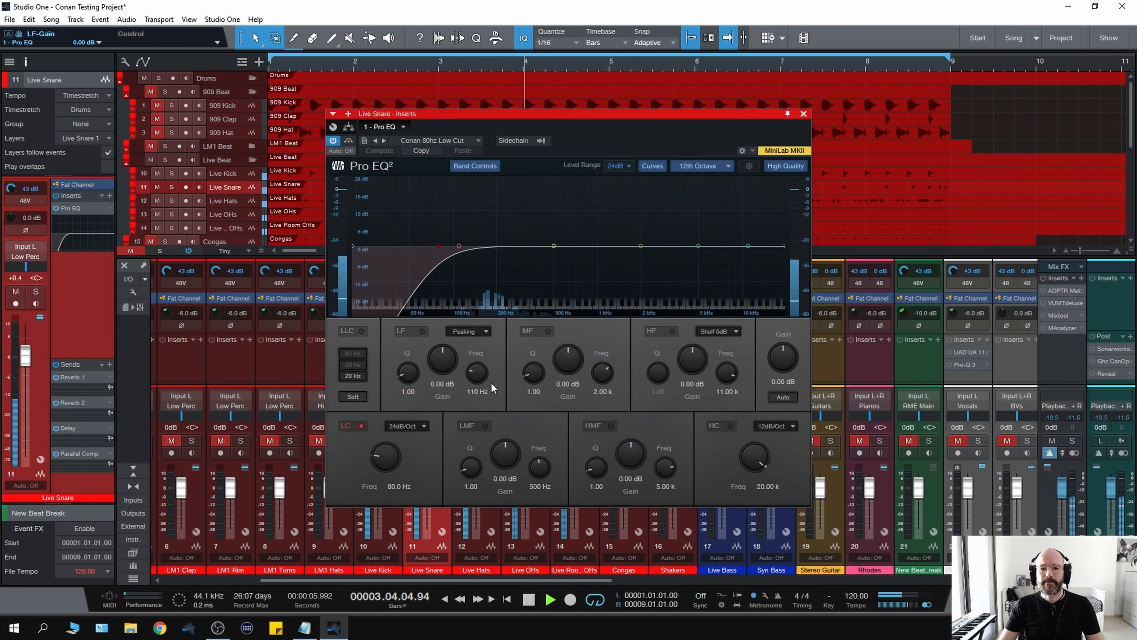
pyautogui.press('space')
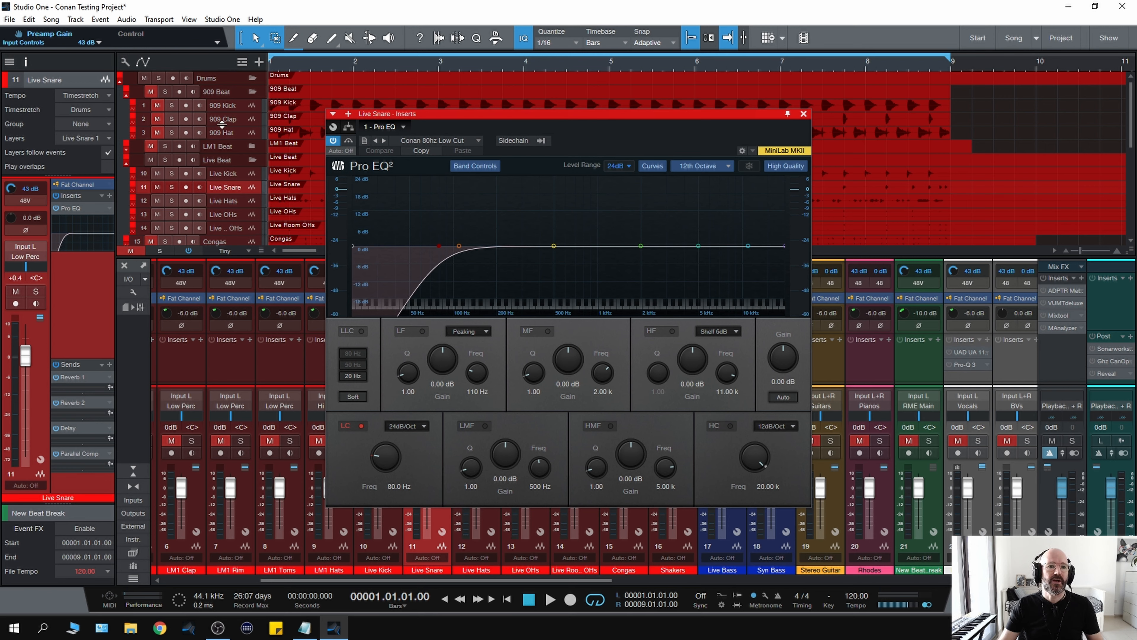
pyautogui.press('space')
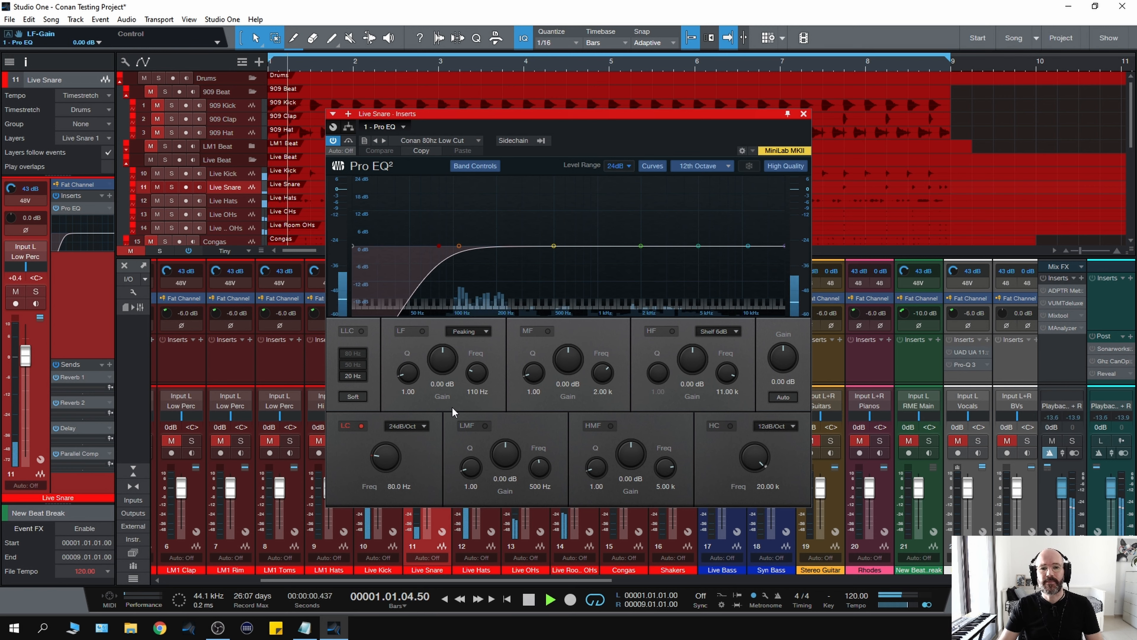
pyautogui.press('space')
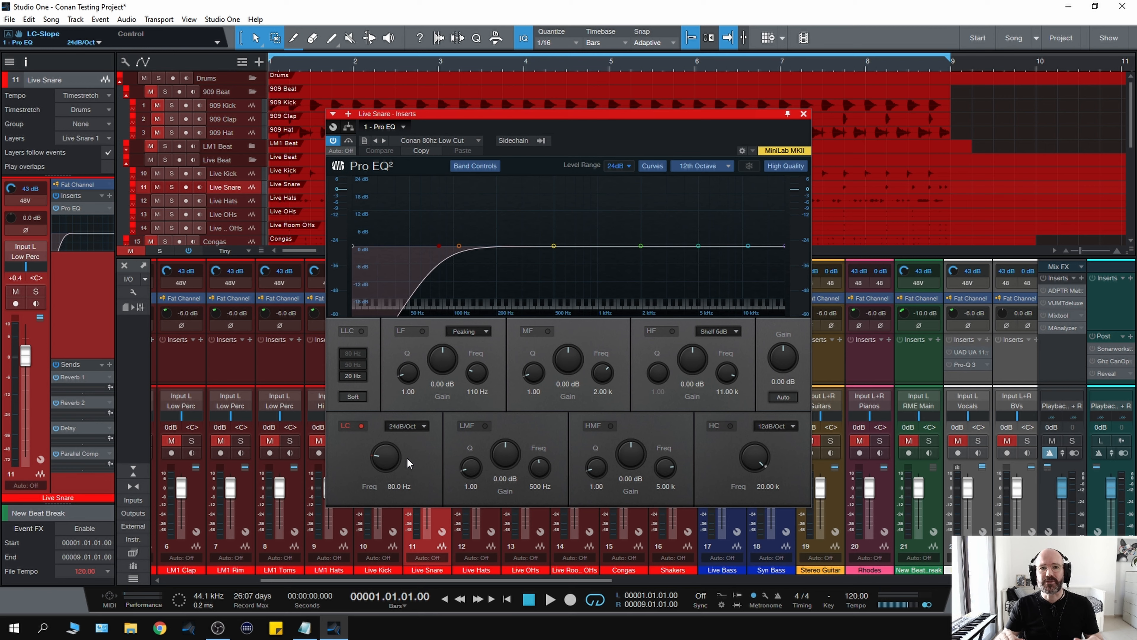
# Raise the Live Snare's low-cut frequency to about 105 Hz during playback of the live beat.
pyautogui.press('space')
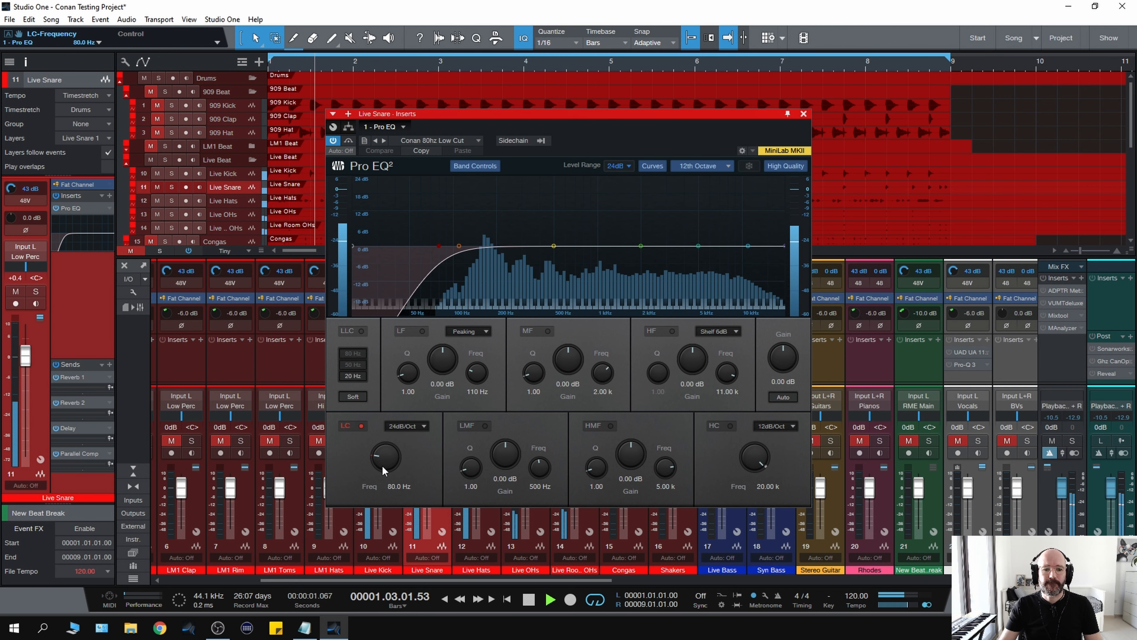
pyautogui.moveTo(382, 466); pyautogui.dragTo(383, 465)
pyautogui.press('space')
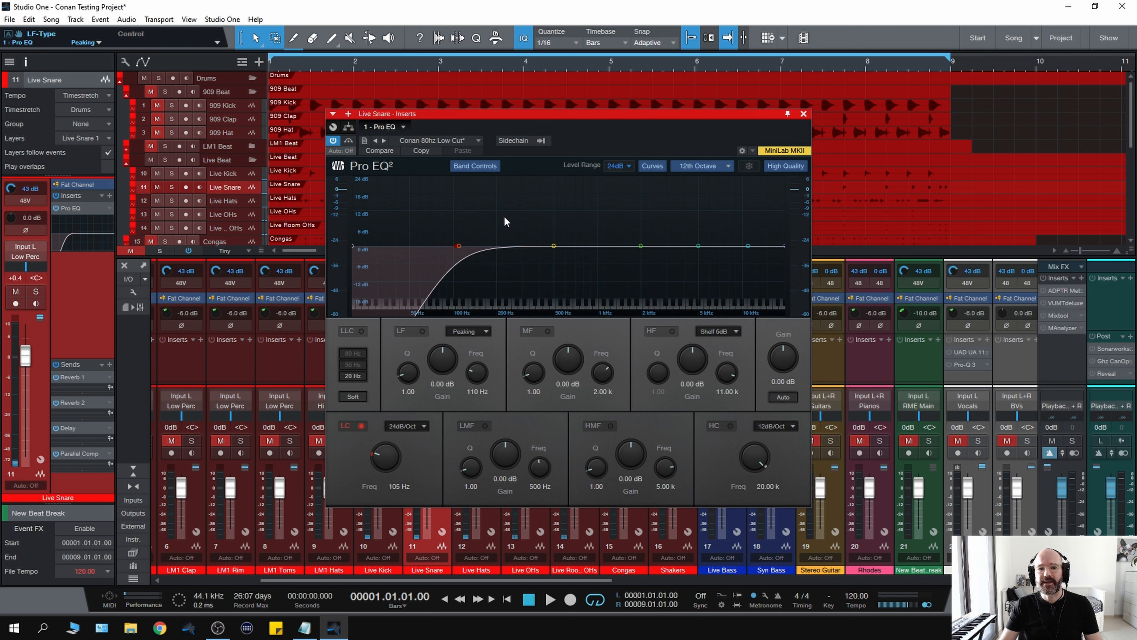
# Raise the Live Snare's low-cut frequency to about 160 Hz during playback and restart the beat to hear it.
pyautogui.press('space')
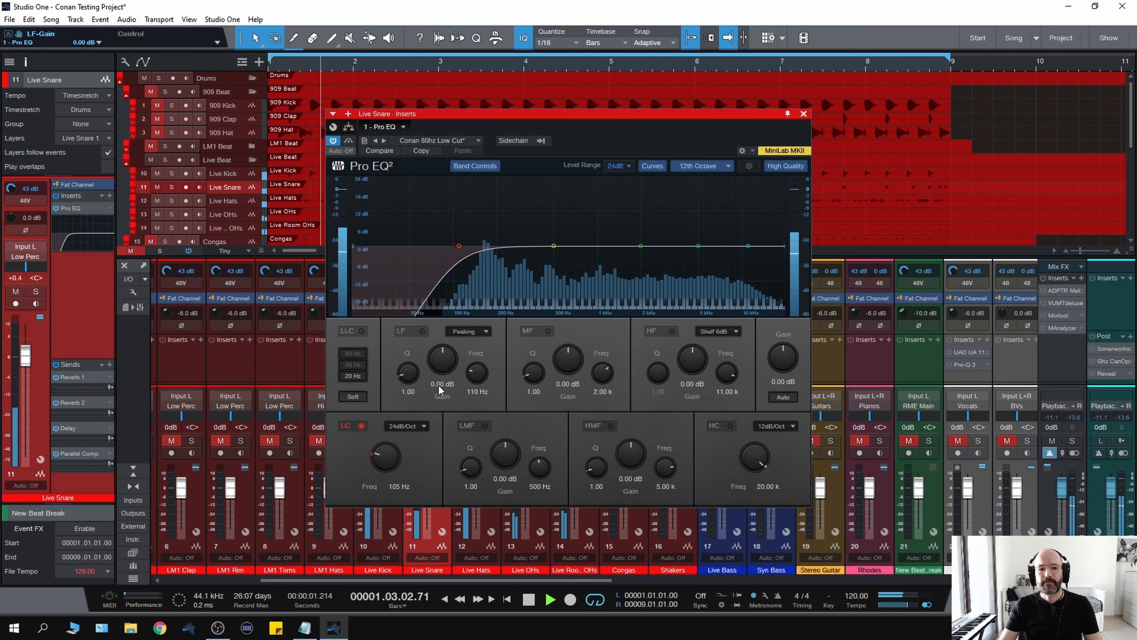
pyautogui.moveTo(383, 458)
pyautogui.mouseDown()
pyautogui.moveTo(384, 446)
pyautogui.moveTo(380, 454)
pyautogui.mouseUp()
pyautogui.press('space')
pyautogui.press('space')
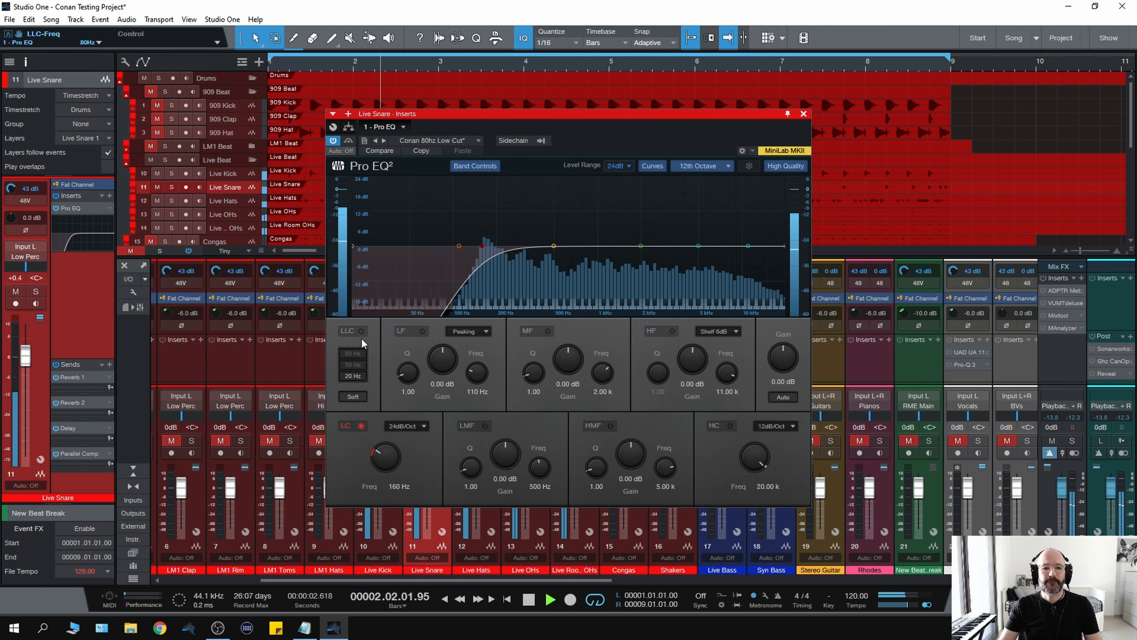
pyautogui.moveTo(486, 114); pyautogui.dragTo(587, 106)
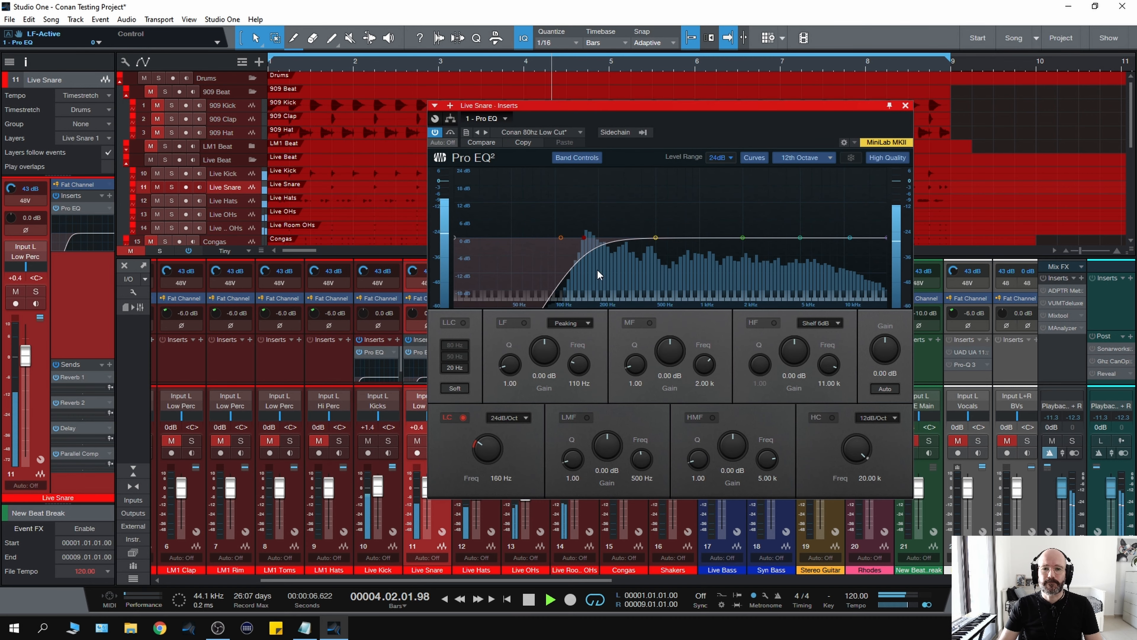
pyautogui.moveTo(732, 124); pyautogui.dragTo(739, 125)
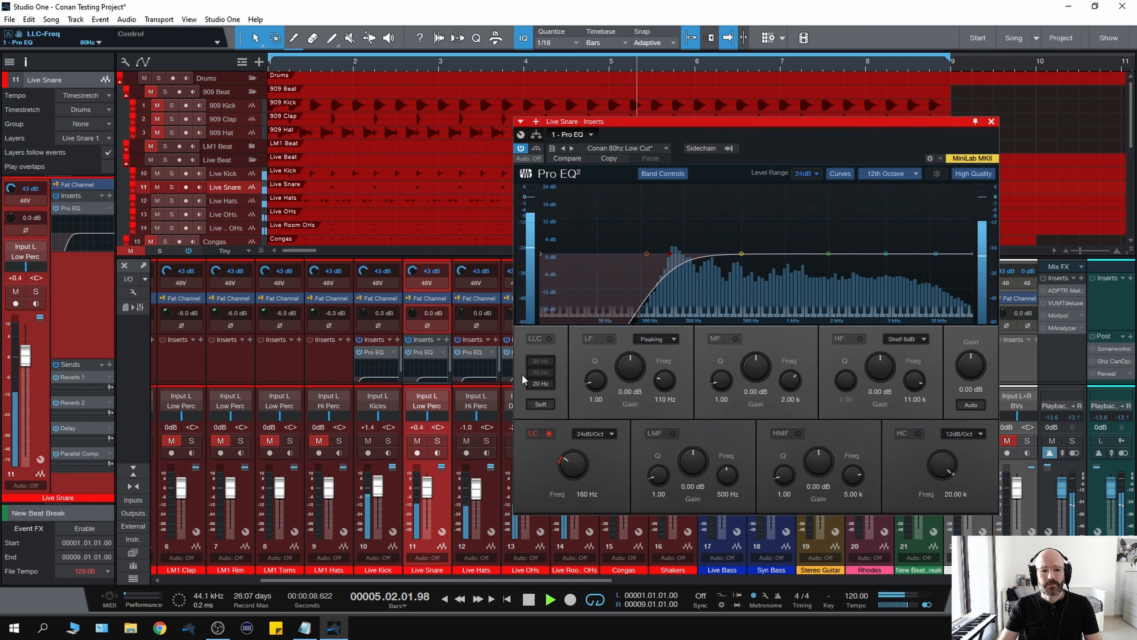
pyautogui.click(438, 441)
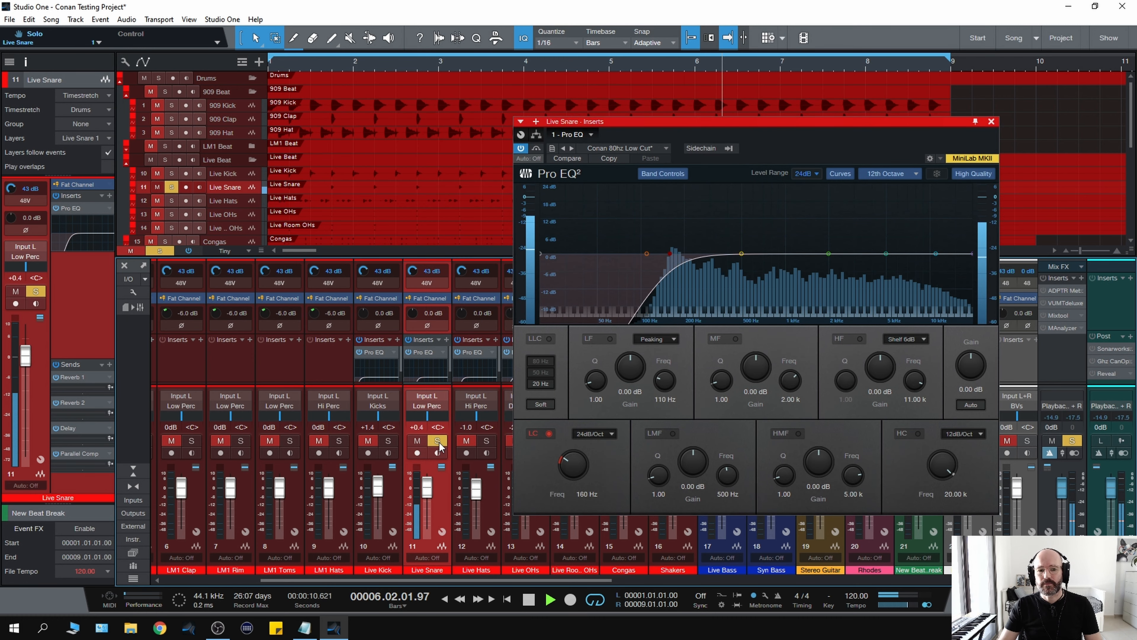
pyautogui.click(438, 441)
# Stop playback and move the Live Snare's Pro EQ window farther away from the mixer's channel faders.
pyautogui.moveTo(680, 126); pyautogui.dragTo(313, 87)
pyautogui.press('space')
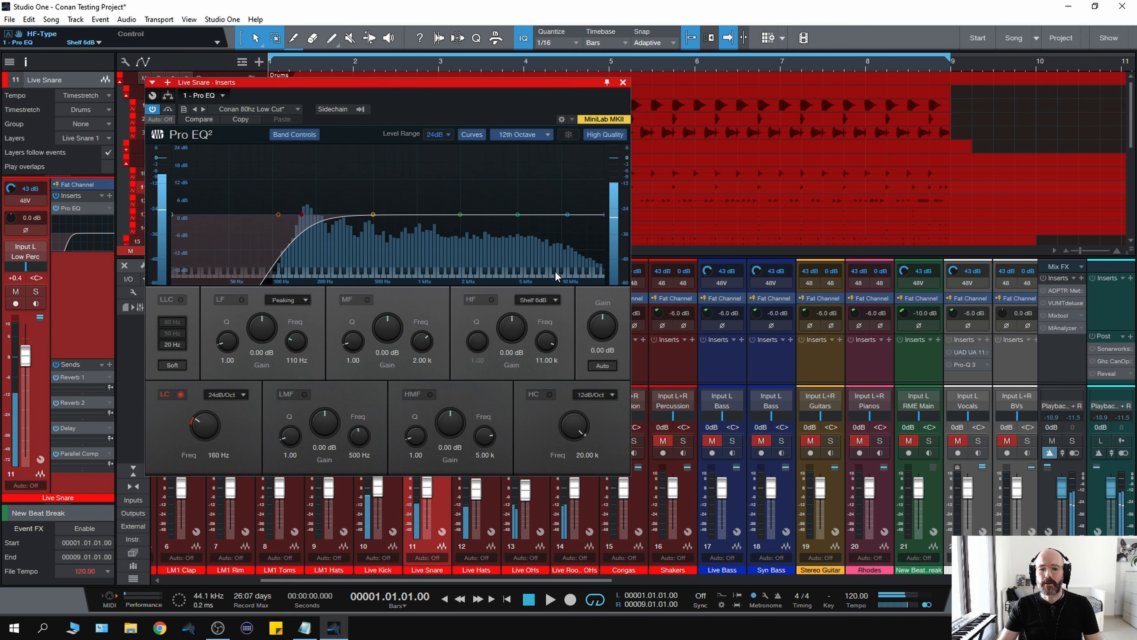
pyautogui.moveTo(522, 85); pyautogui.dragTo(471, 52)
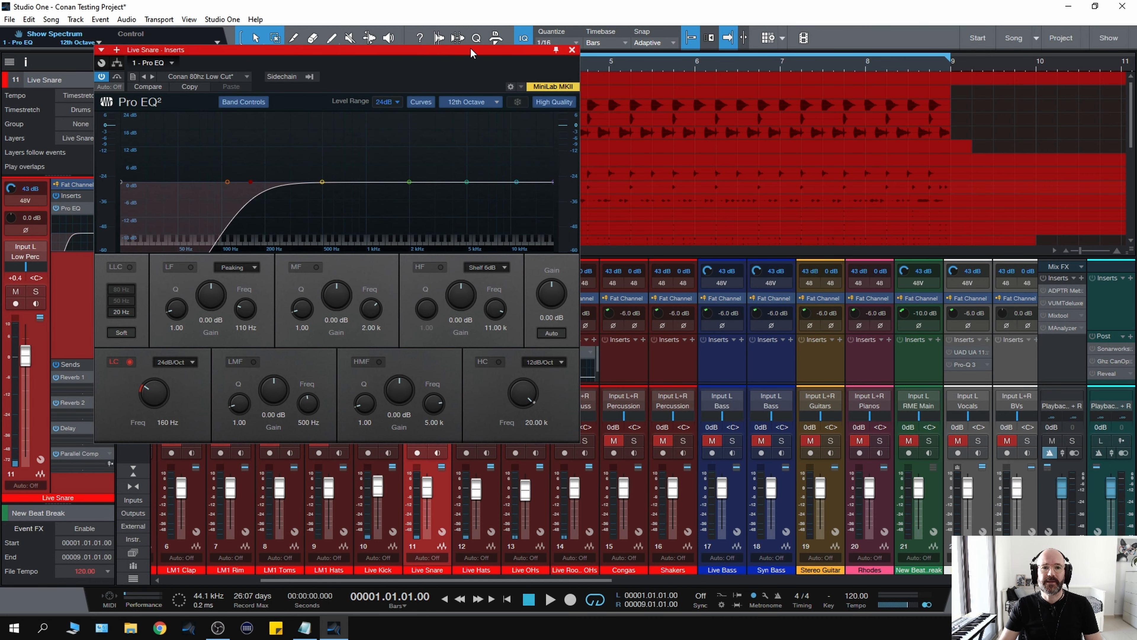
# Mute the Live OHs and Live Room OHs channels, and raise the Live Snare's fader to +7.6 dB during playback.
pyautogui.moveTo(470, 47); pyautogui.dragTo(451, 35)
pyautogui.click(515, 441)
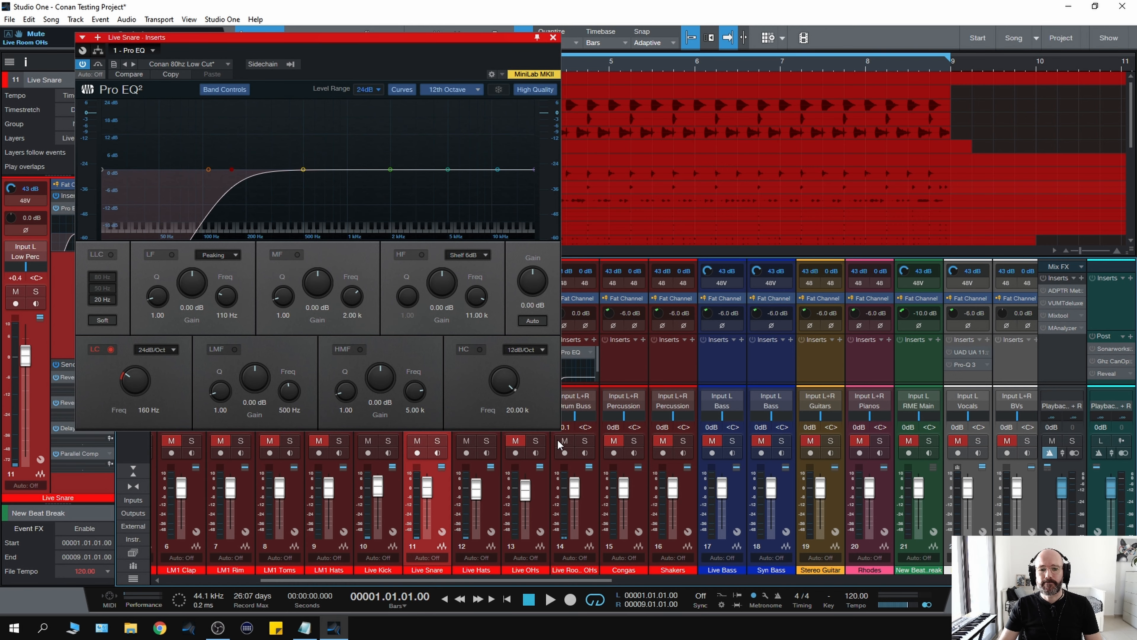
pyautogui.click(563, 441)
pyautogui.press('space')
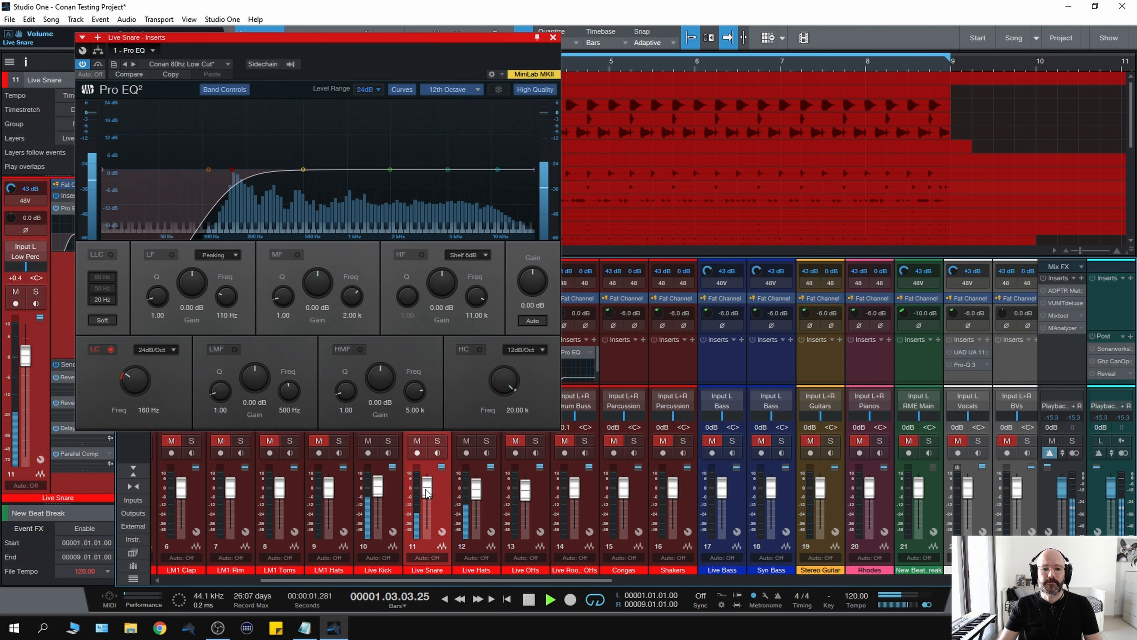
pyautogui.moveTo(427, 488); pyautogui.dragTo(427, 483)
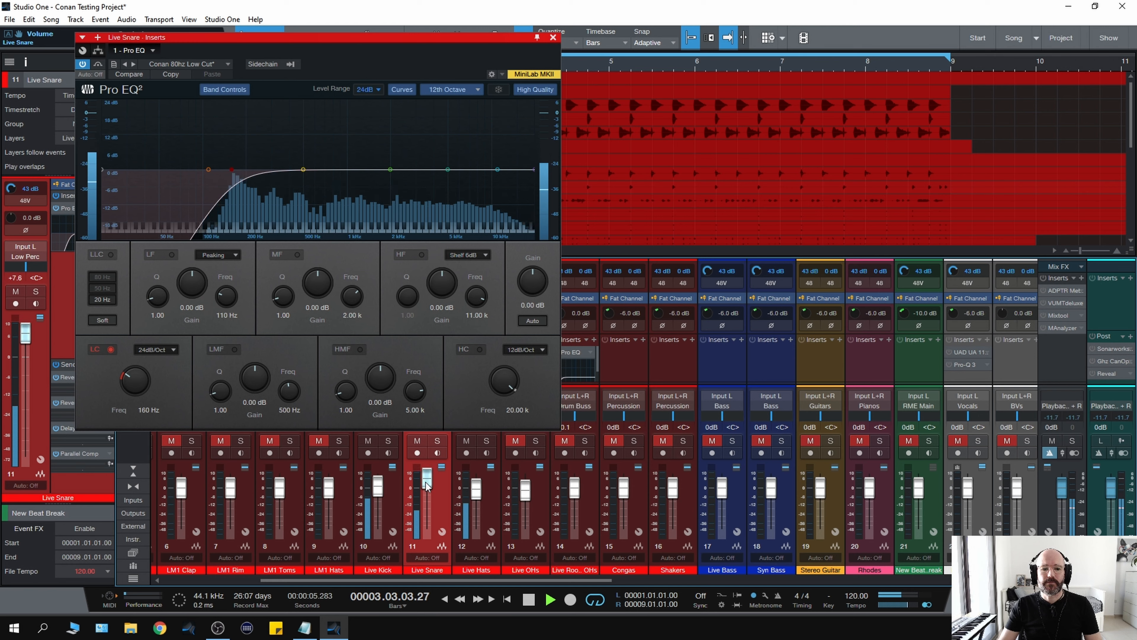
# Sweep the Live Snare's low-cut frequency up to 250 Hz and back down, settling on 130 Hz while replaying the live beat.
pyautogui.moveTo(136, 384); pyautogui.dragTo(131, 375)
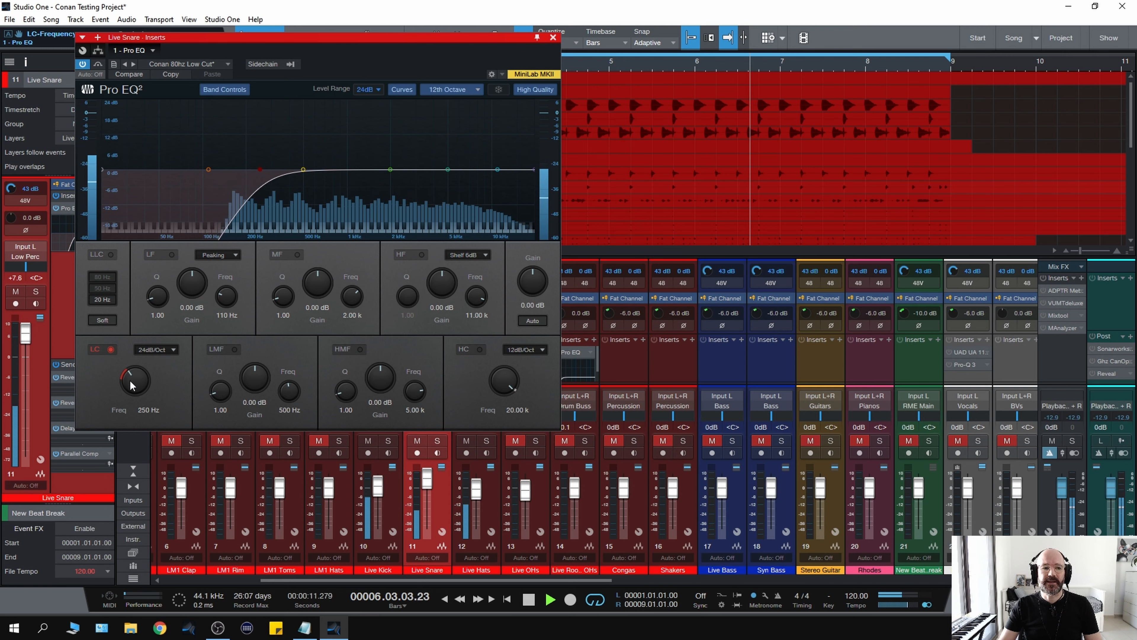
pyautogui.moveTo(132, 374); pyautogui.dragTo(128, 388)
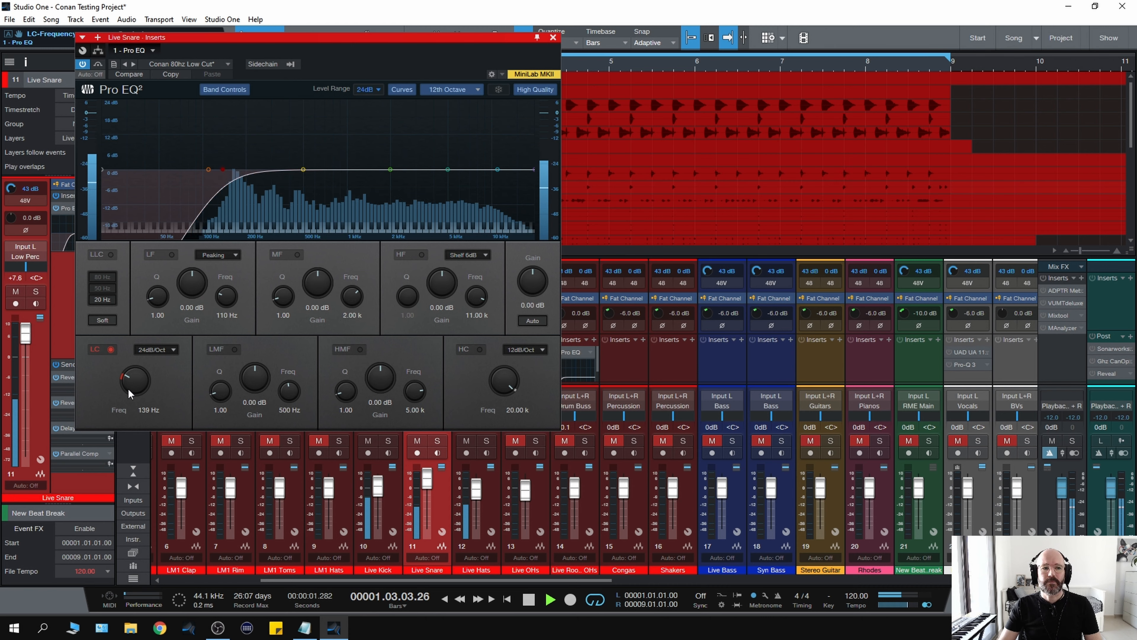
pyautogui.press('space')
pyautogui.press('space')
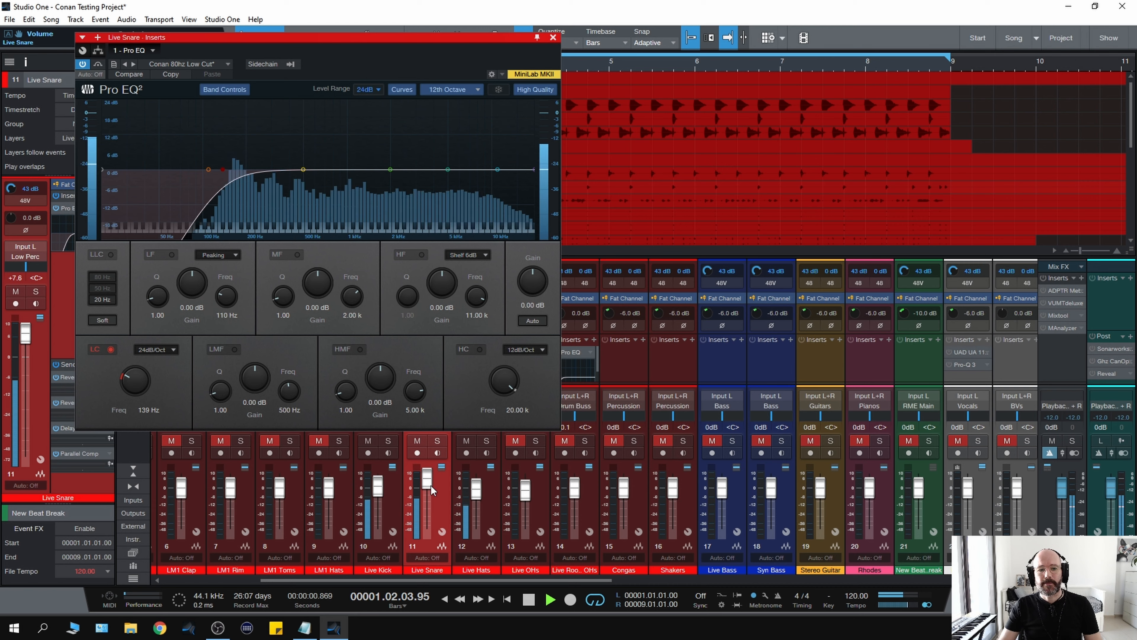
pyautogui.press('space')
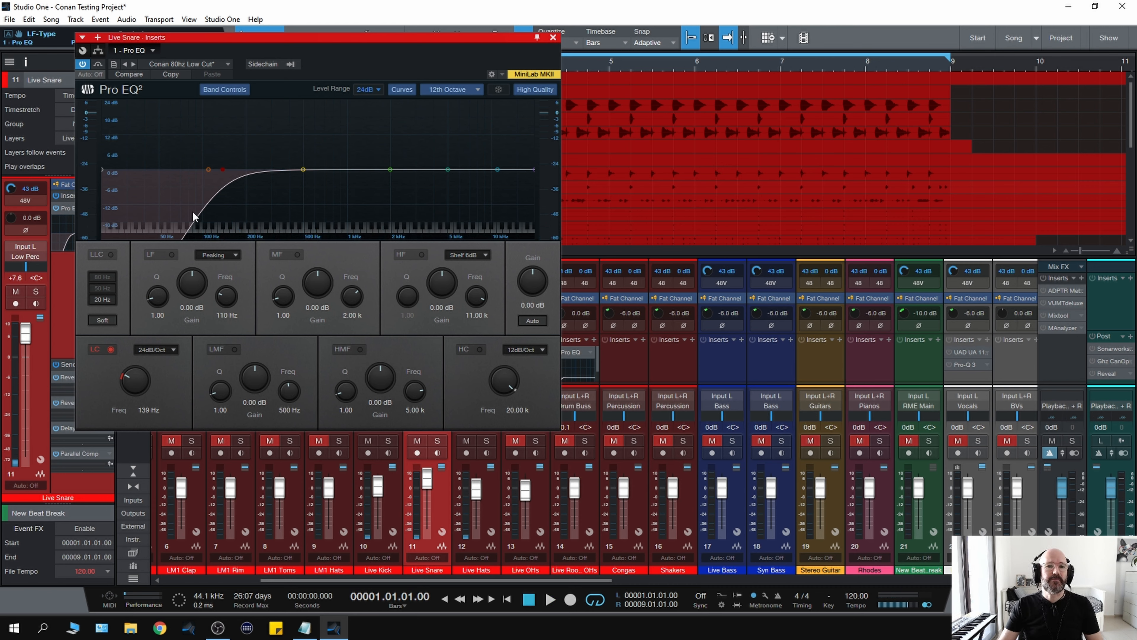
pyautogui.press('space')
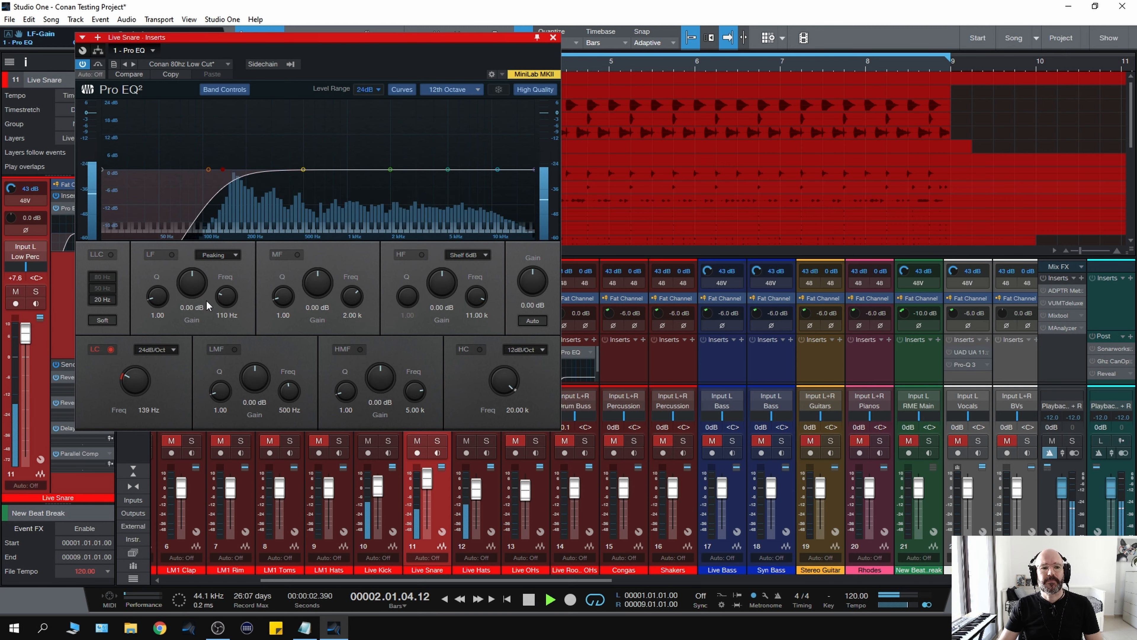
pyautogui.press('space')
pyautogui.moveTo(128, 388)
pyautogui.mouseDown()
pyautogui.moveTo(129, 371)
pyautogui.moveTo(132, 394)
pyautogui.mouseUp()
pyautogui.press('space')
pyautogui.press('space')
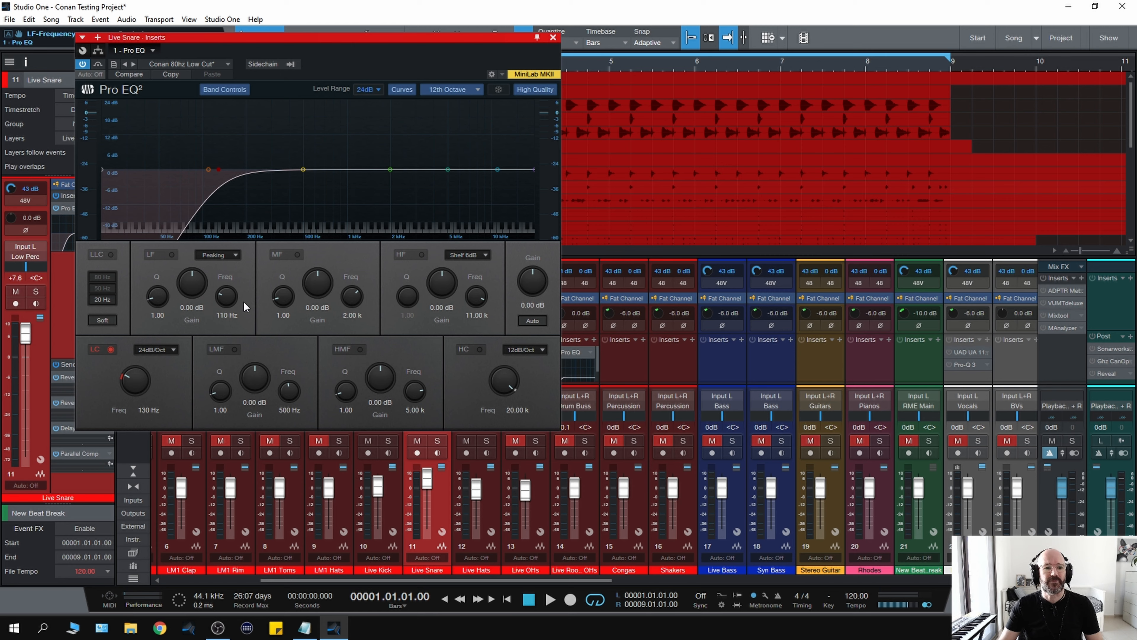
pyautogui.press('space')
pyautogui.press('space')
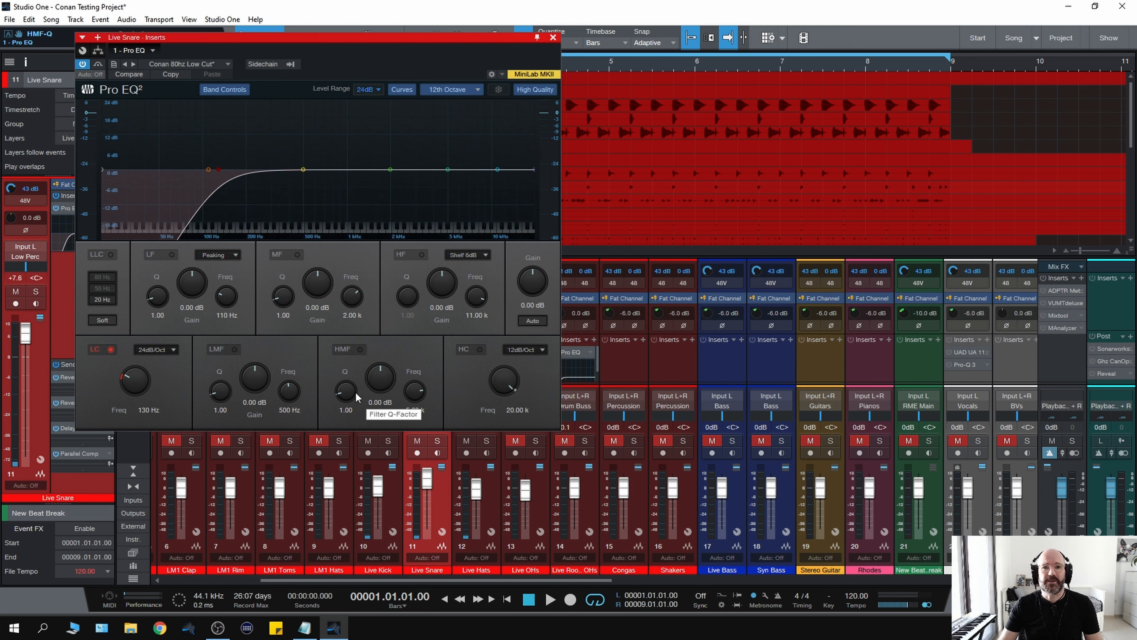
# Unmute the live overhead channels, lower the Live Room OHs fader to about -4.8 dB during playback, and stop the beat.
pyautogui.press('space')
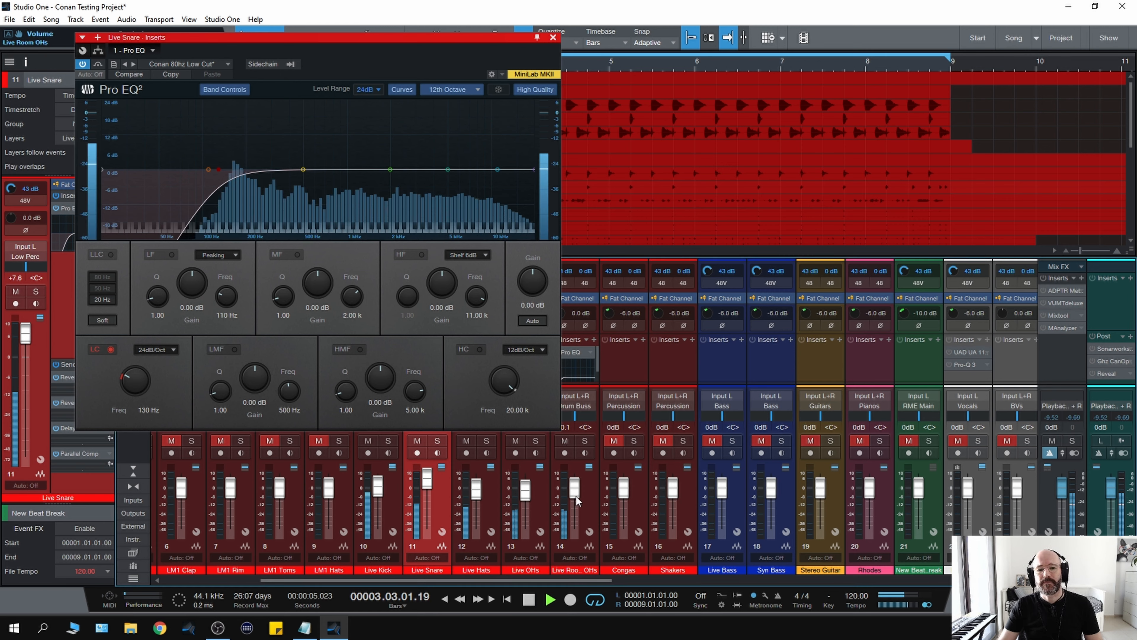
pyautogui.moveTo(575, 496); pyautogui.dragTo(575, 500)
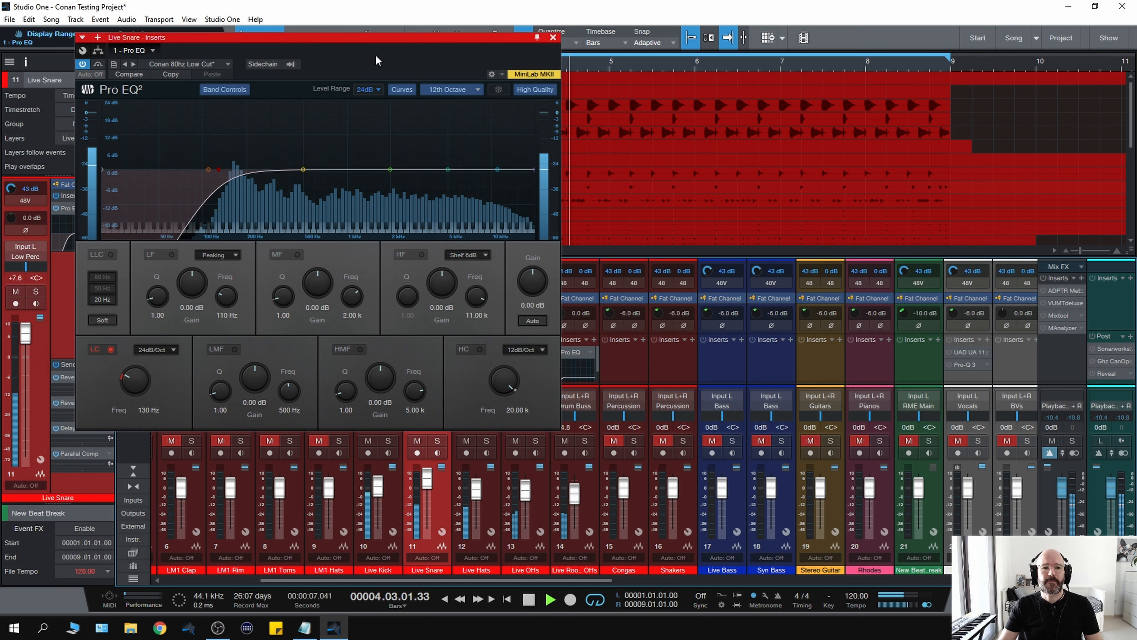
pyautogui.moveTo(368, 37); pyautogui.dragTo(425, 48)
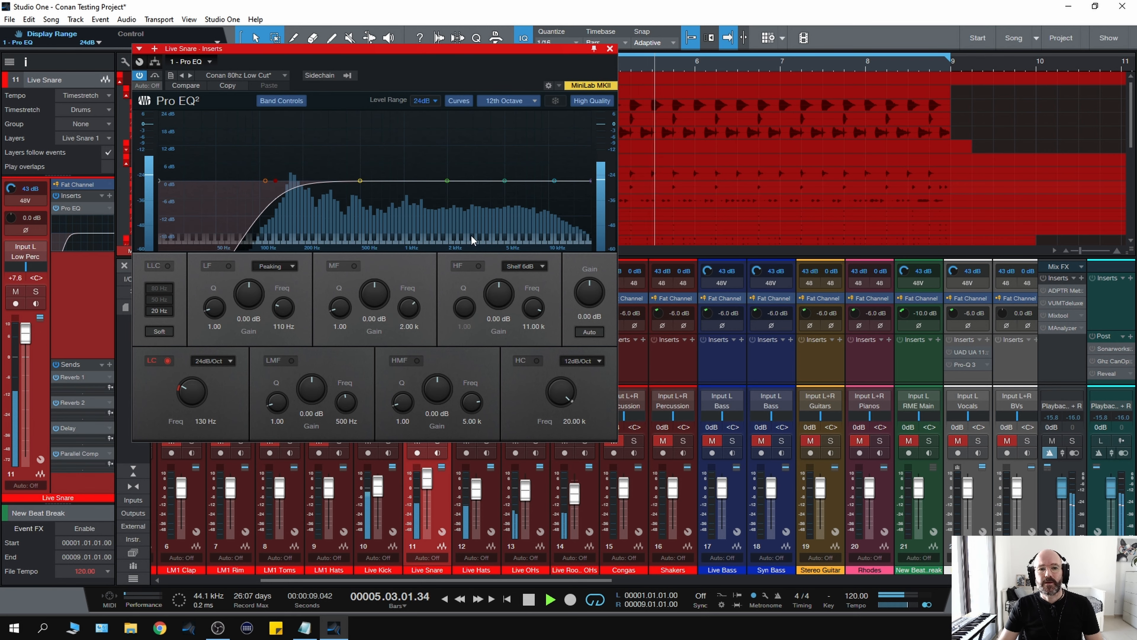
pyautogui.press('space')
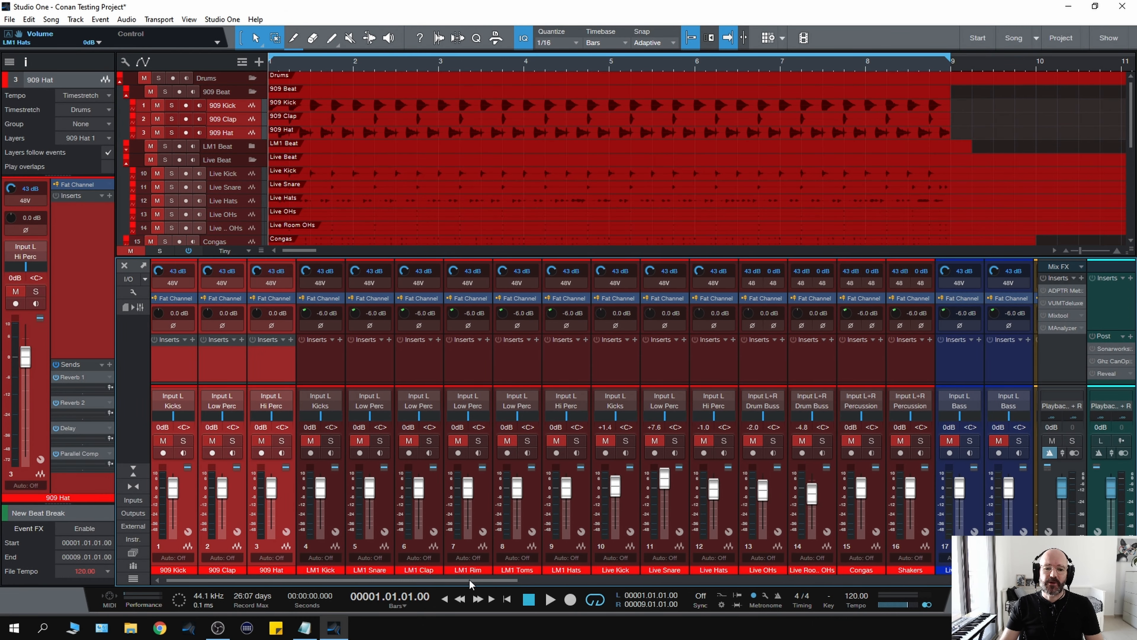
# Select the Mix Buss channel and show its UAD SSL G Bus Compressor insert, clear of the track list.
pyautogui.moveTo(469, 578); pyautogui.dragTo(792, 578)
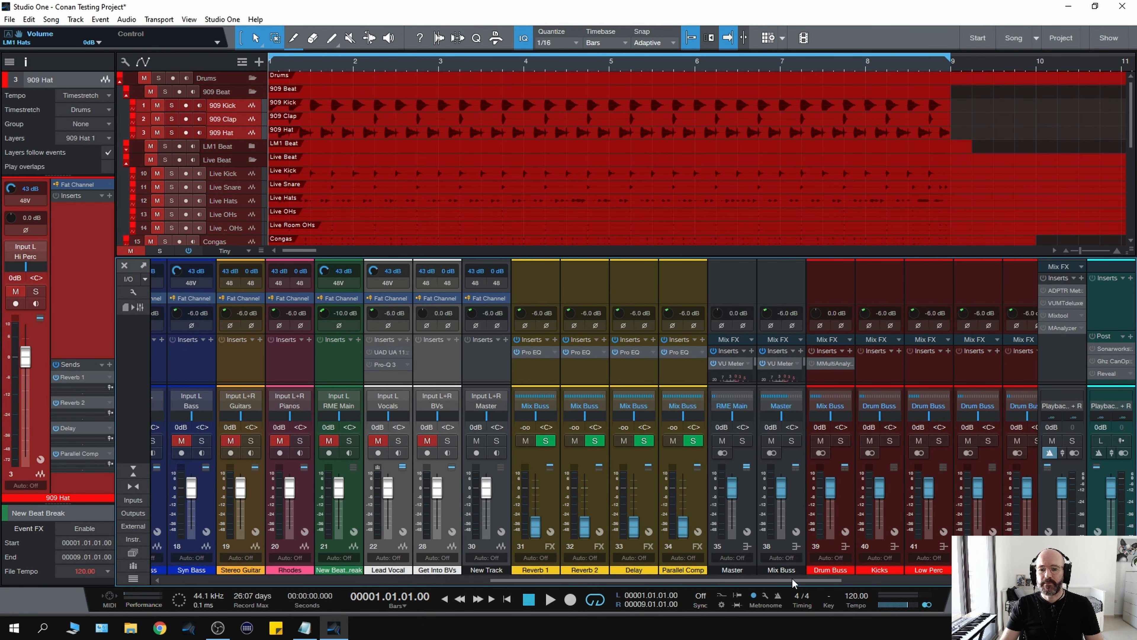
pyautogui.click(789, 292)
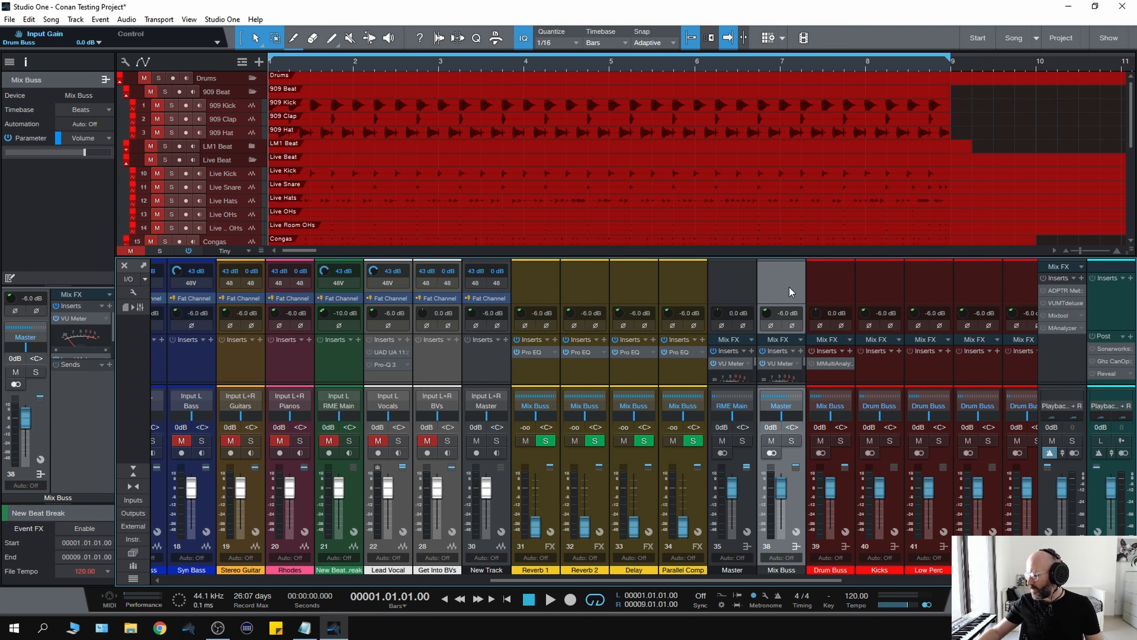
pyautogui.press('F11')
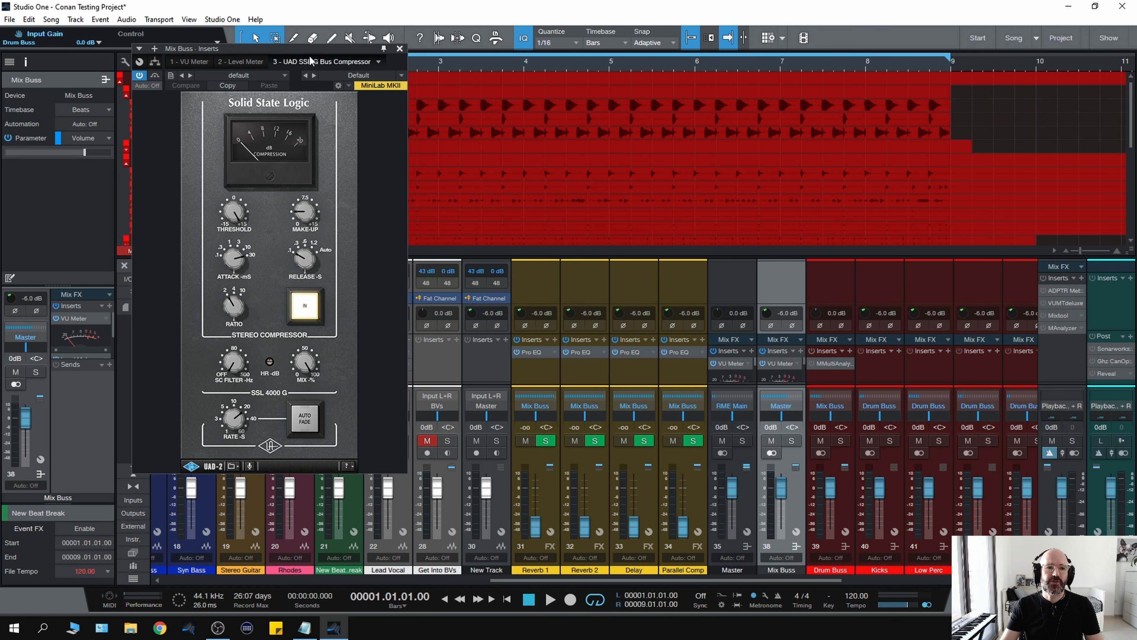
pyautogui.moveTo(291, 49); pyautogui.dragTo(575, 125)
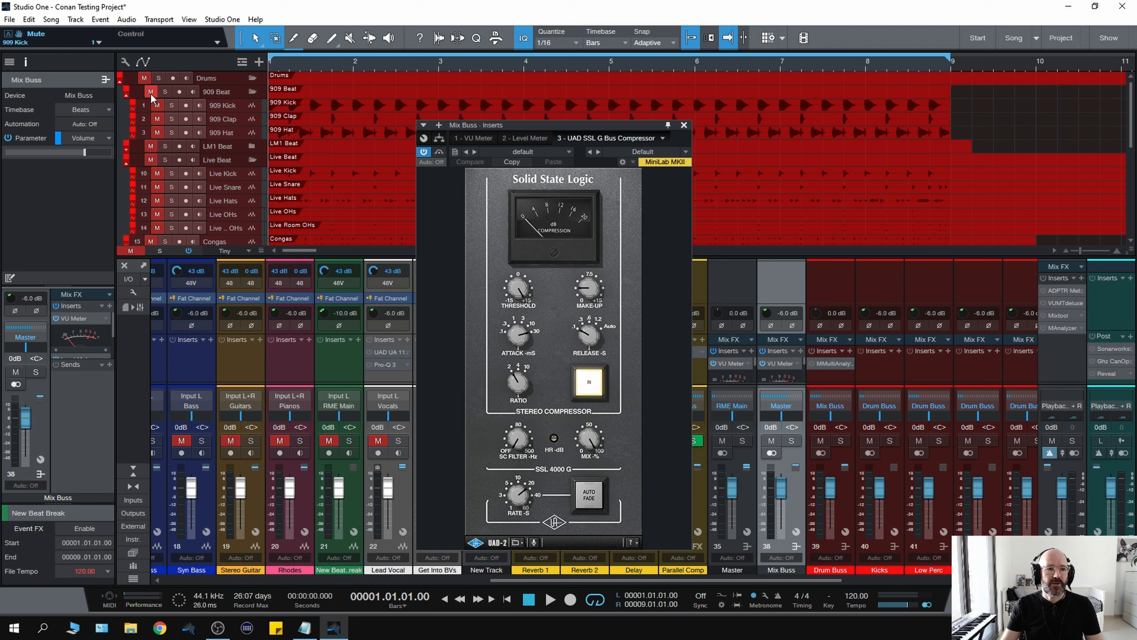
# Unmute the Shakers track and audition the drums through the Mix Buss with repeated short playbacks.
pyautogui.scroll(-4, 229, 154)
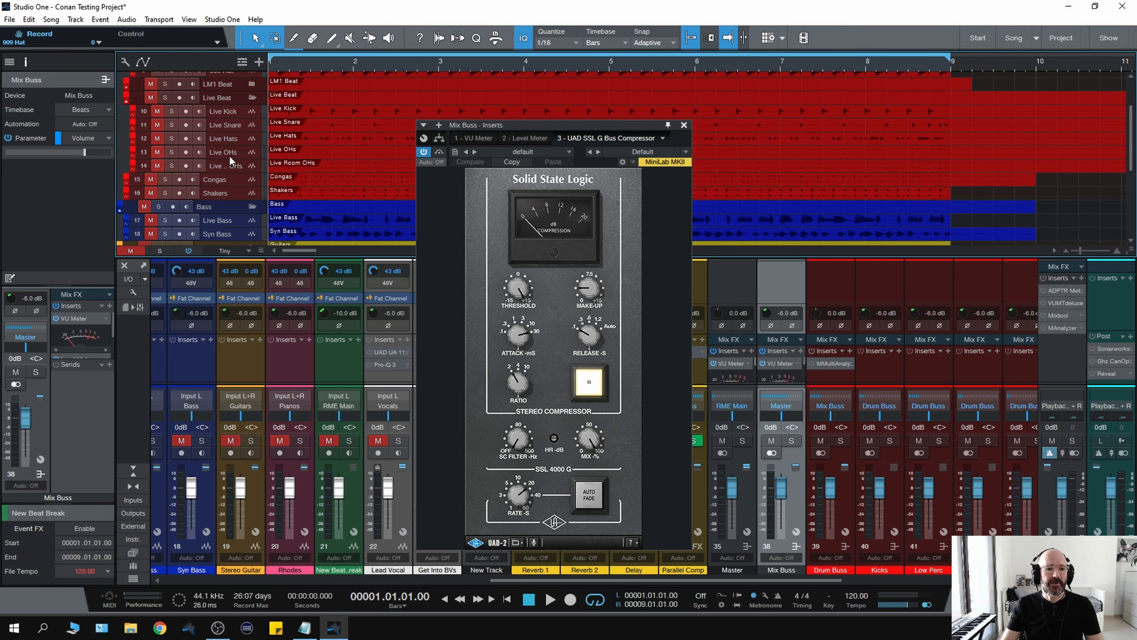
pyautogui.click(154, 192)
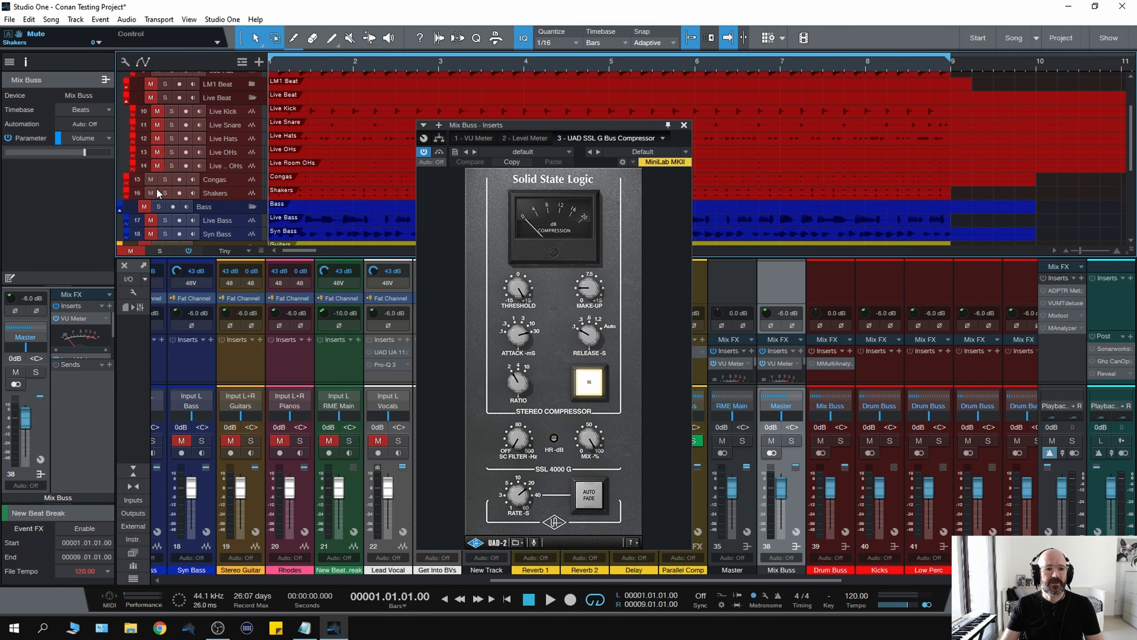
pyautogui.scroll(-3, 220, 183)
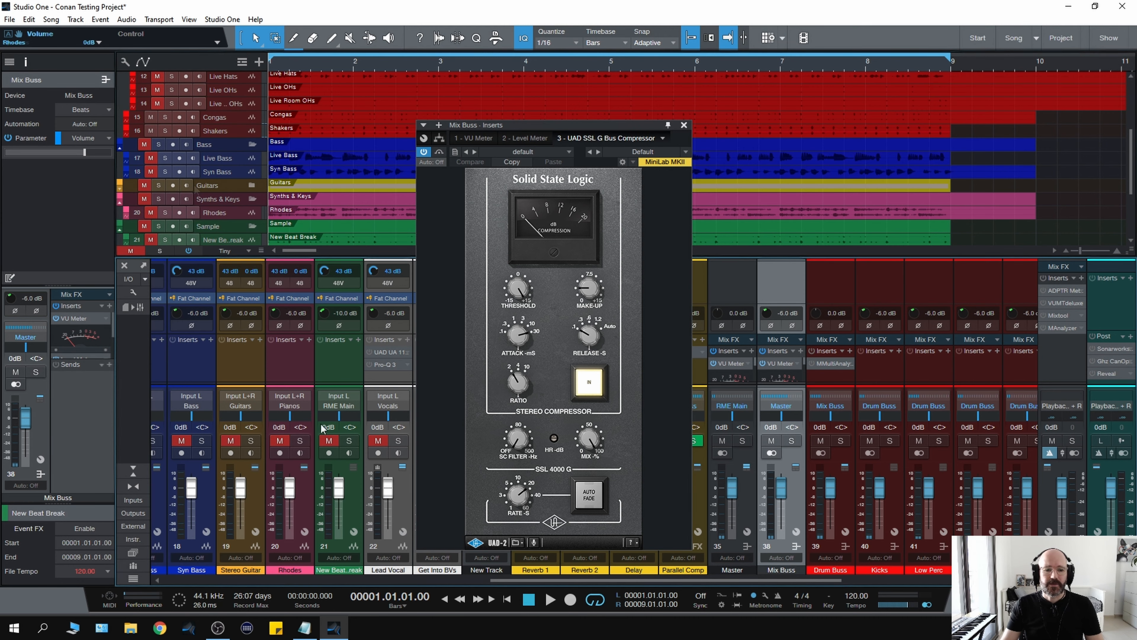
pyautogui.press('space')
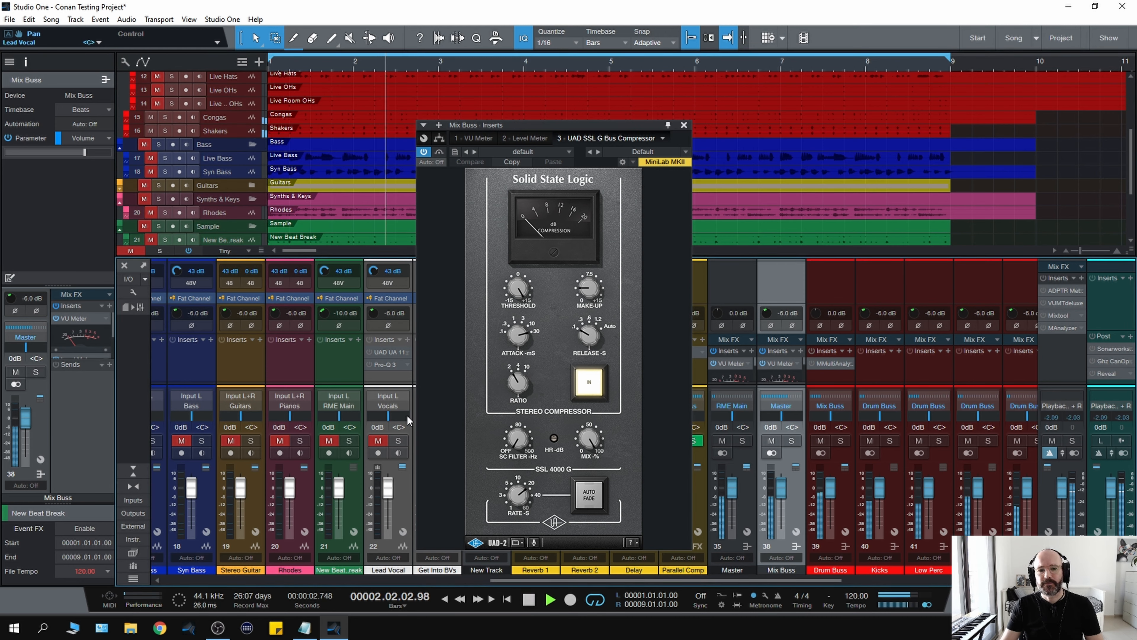
pyautogui.press('space')
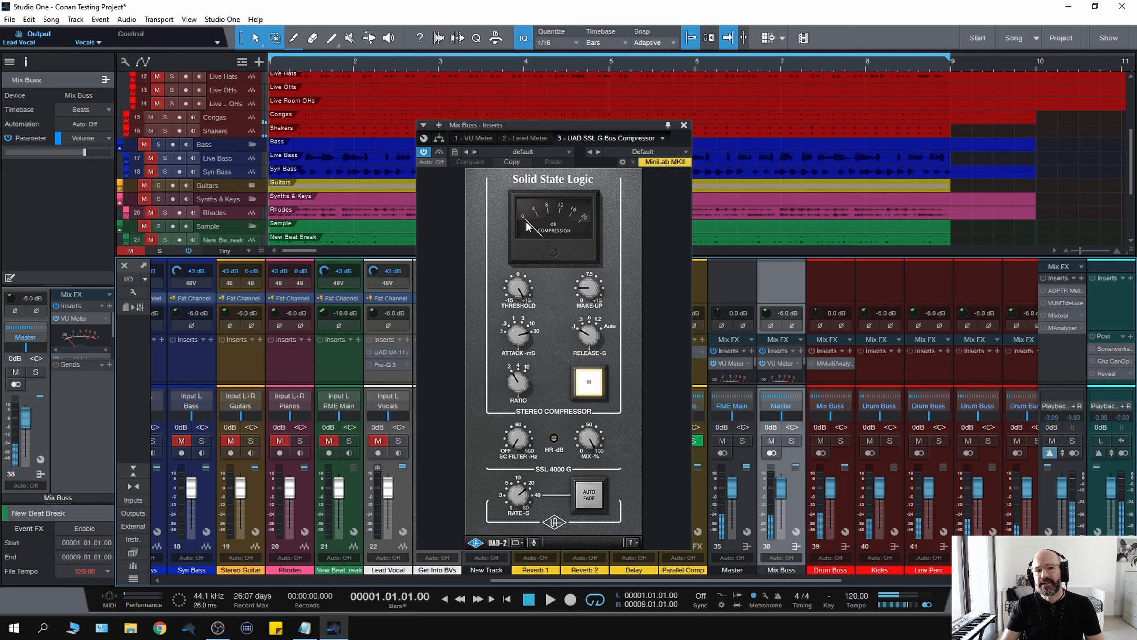
pyautogui.press('space')
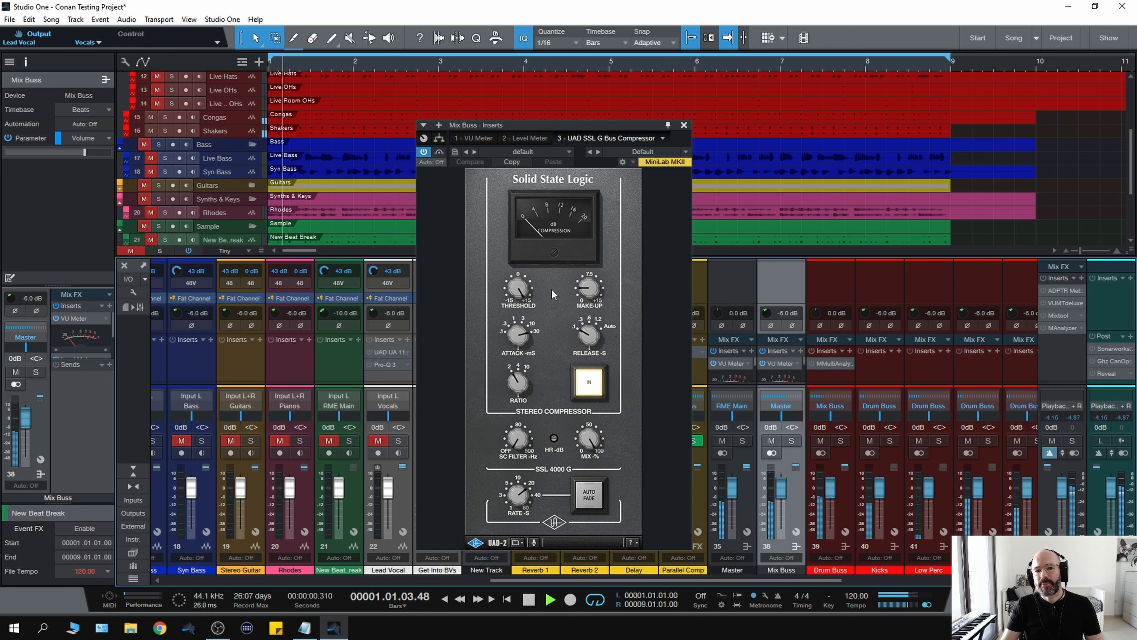
pyautogui.press('space')
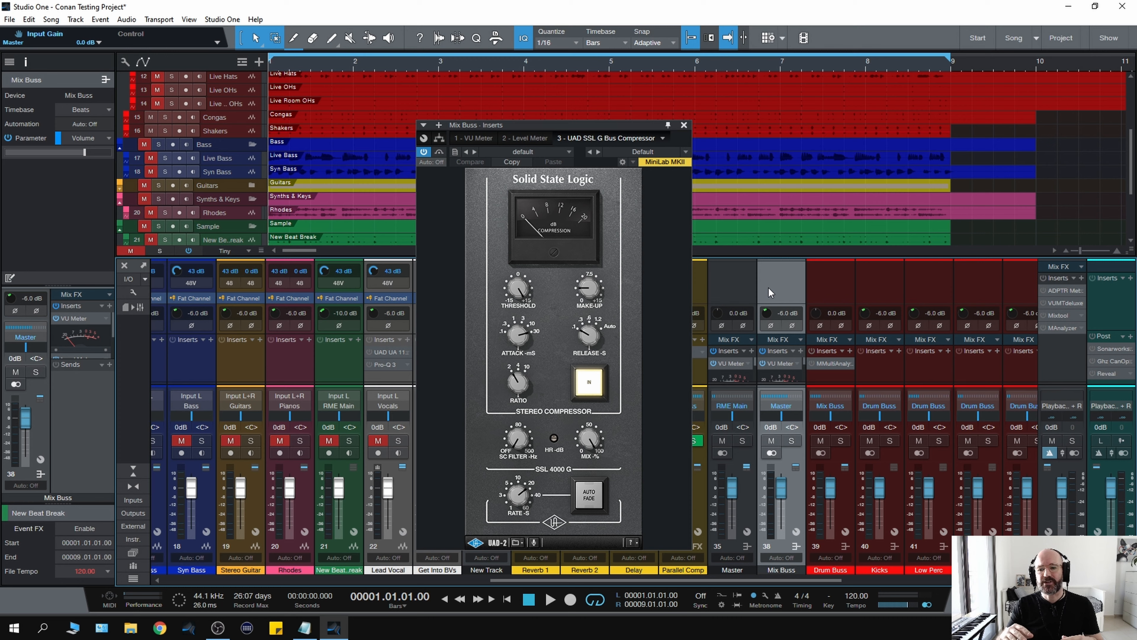
# Try the bus compressor's ratio at 4:1 during playback, and return it to 2:1.
pyautogui.press('space')
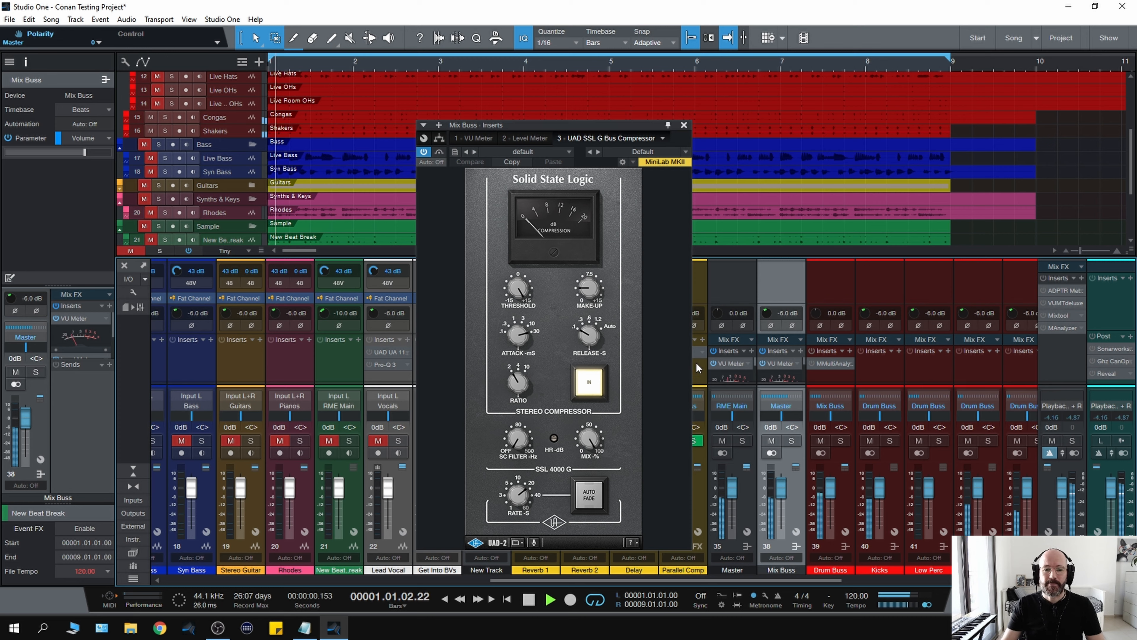
pyautogui.click(519, 384)
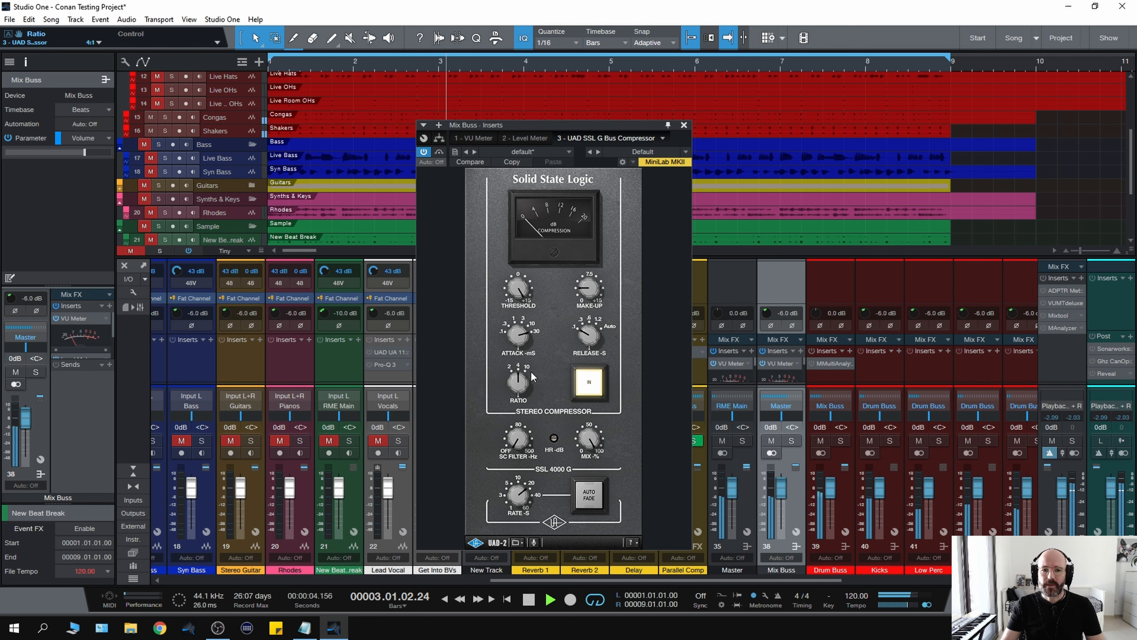
pyautogui.press('space')
pyautogui.click(515, 370)
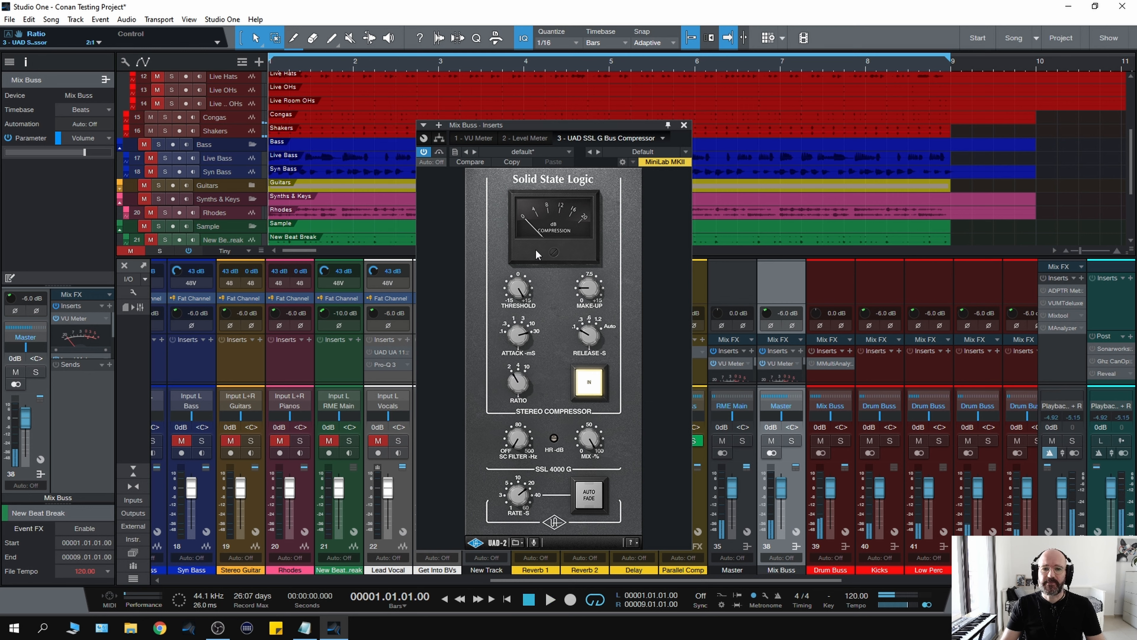
# Set the bus compressor's threshold to about 12.6 dB and audition the drums again from the start.
pyautogui.press('space')
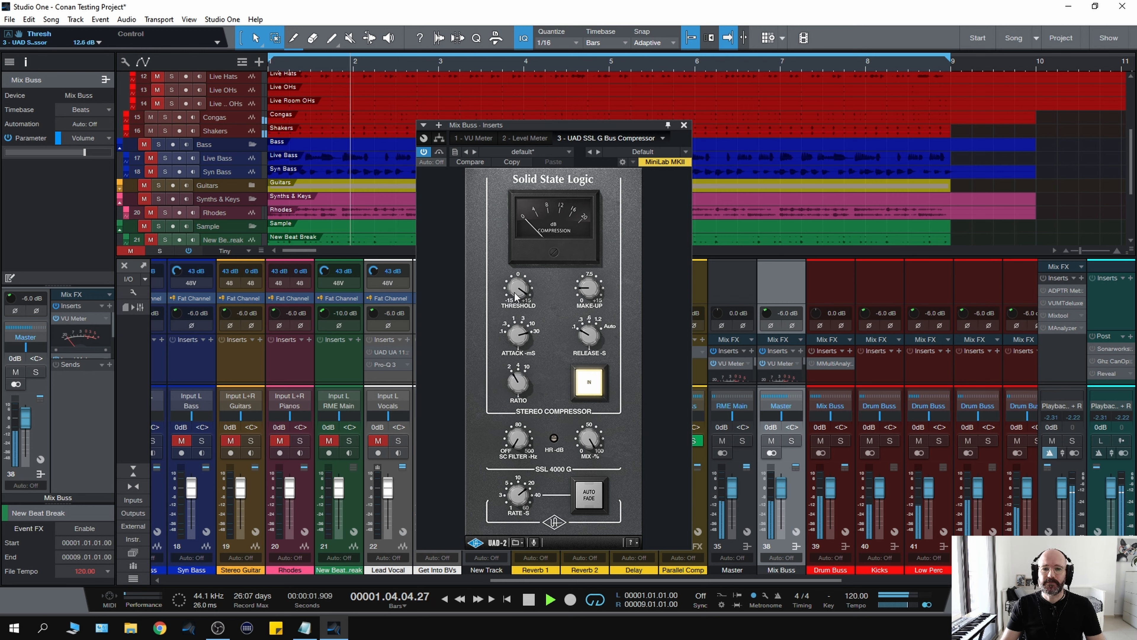
pyautogui.press('space')
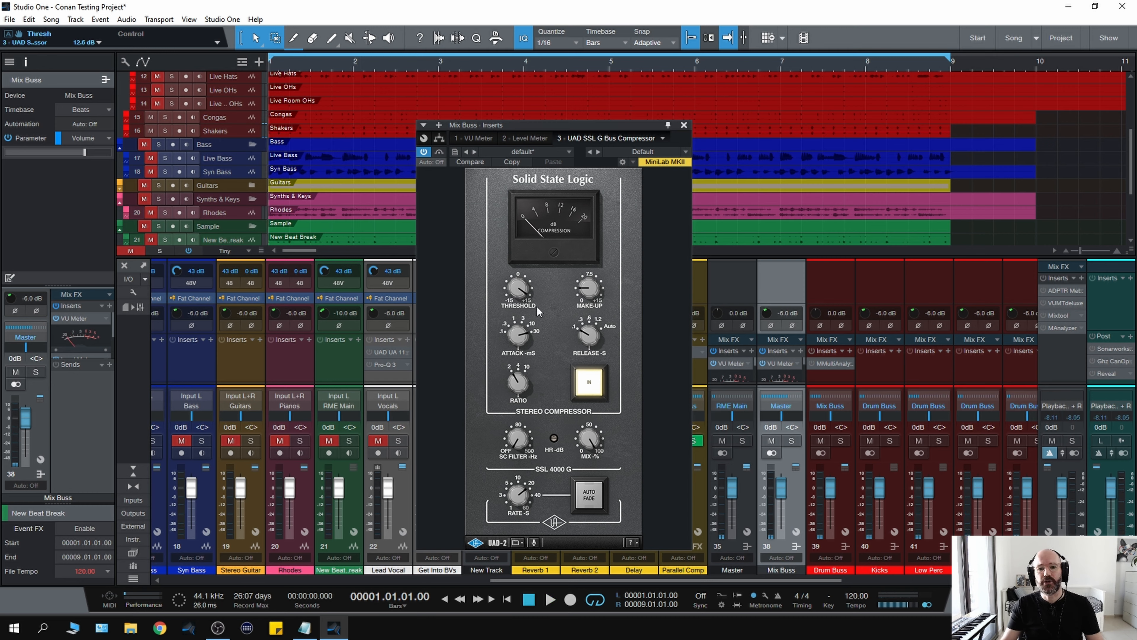
pyautogui.press('space')
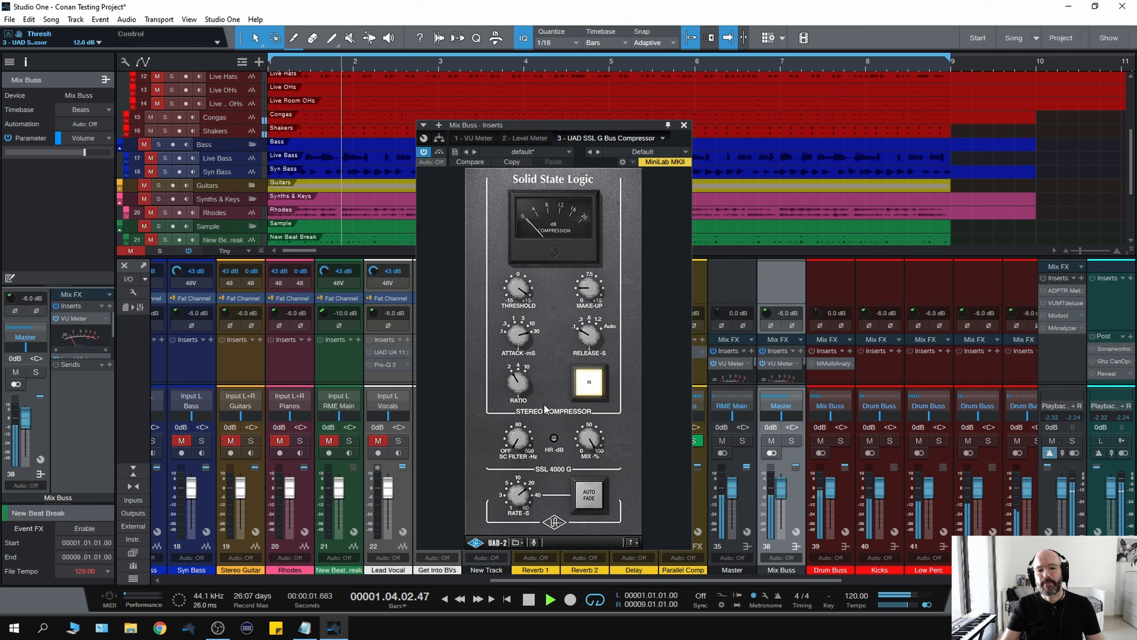
pyautogui.press('space')
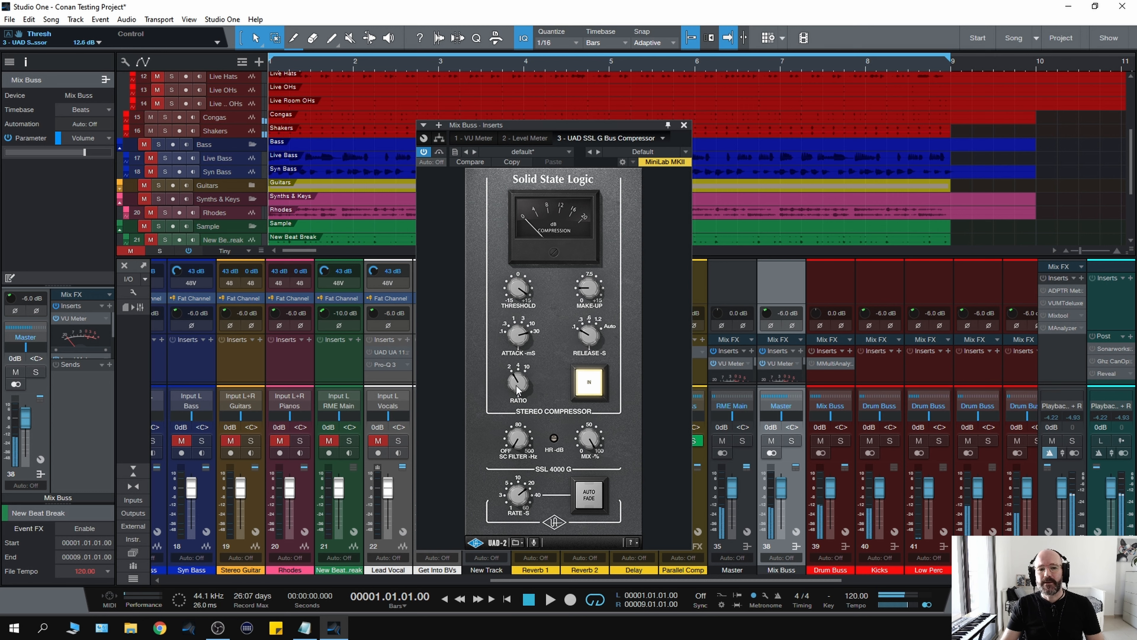
# Set the bus compressor's ratio to 4:1 and lower its threshold to about -4.9 dB while the drums play.
pyautogui.press('space')
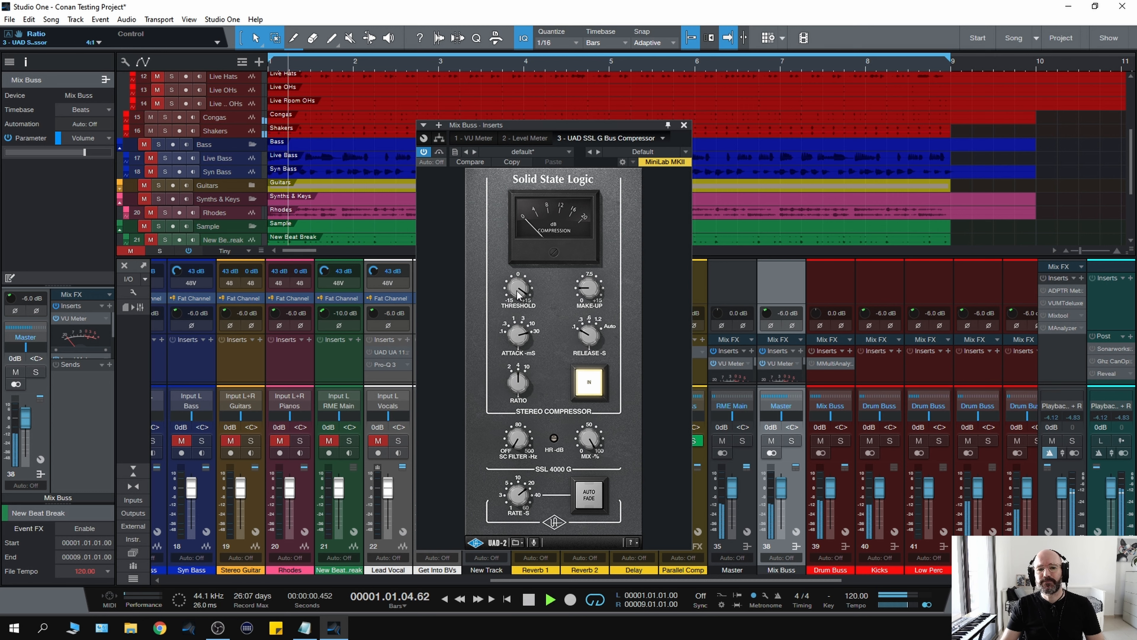
pyautogui.moveTo(515, 296); pyautogui.dragTo(499, 342)
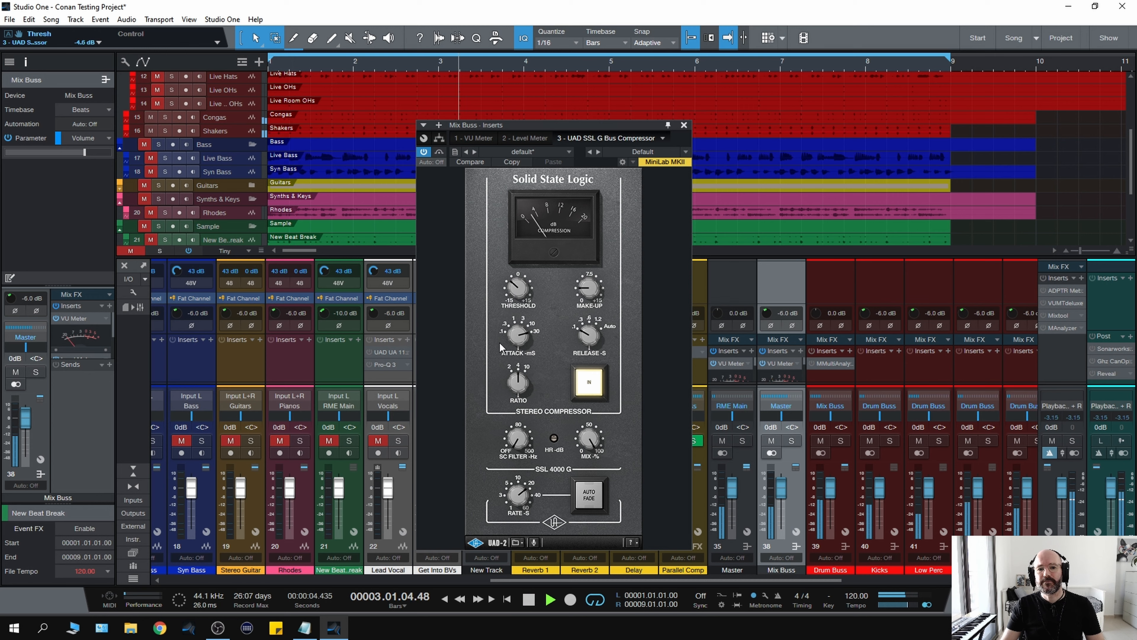
pyautogui.press('space')
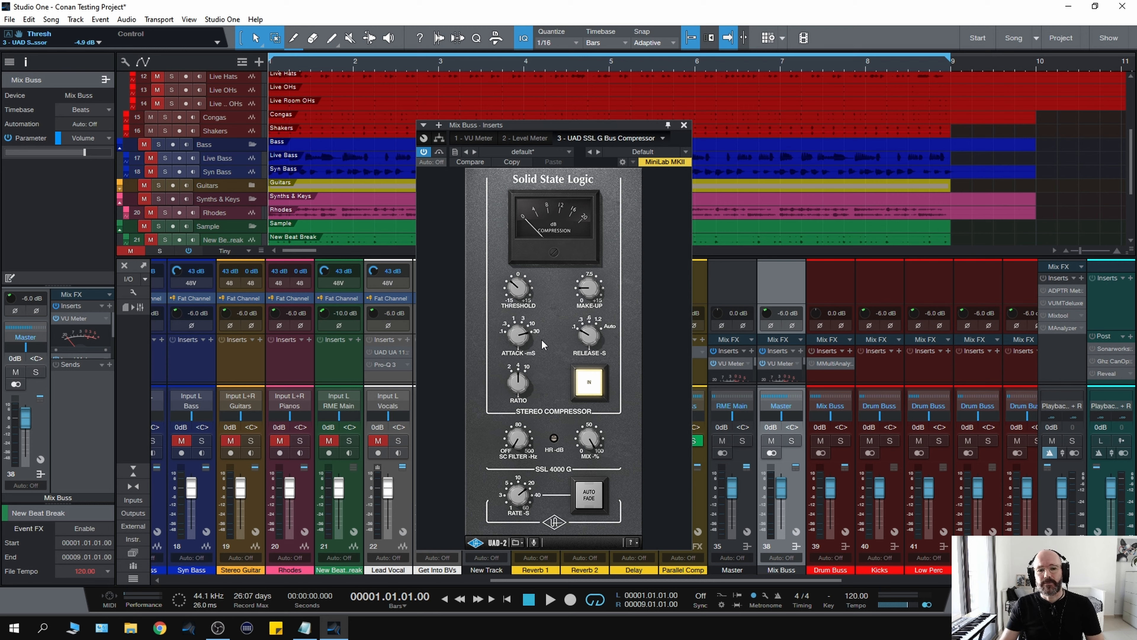
# Audition the drums with short playbacks and lower the bus compressor's attack to 0.1 ms.
pyautogui.press('space')
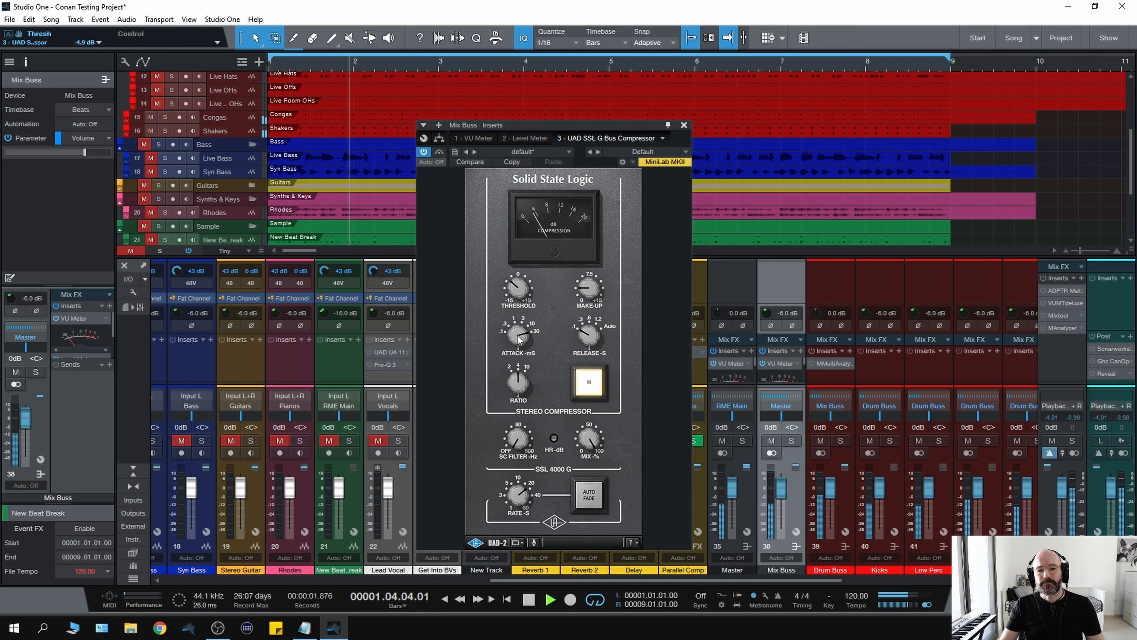
pyautogui.press('space')
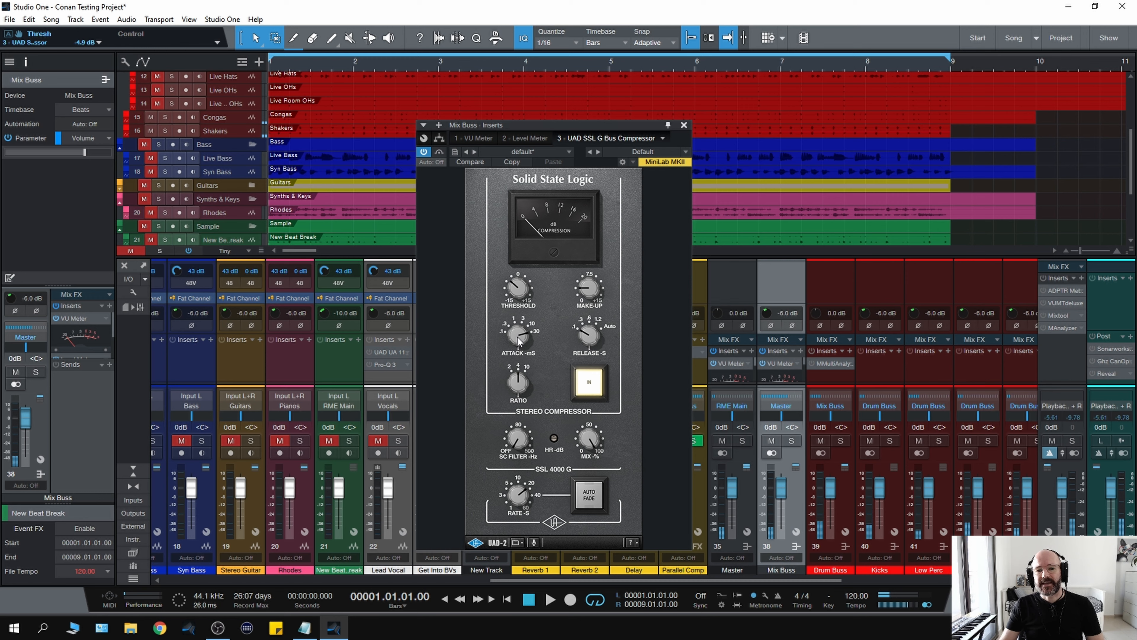
pyautogui.press('space')
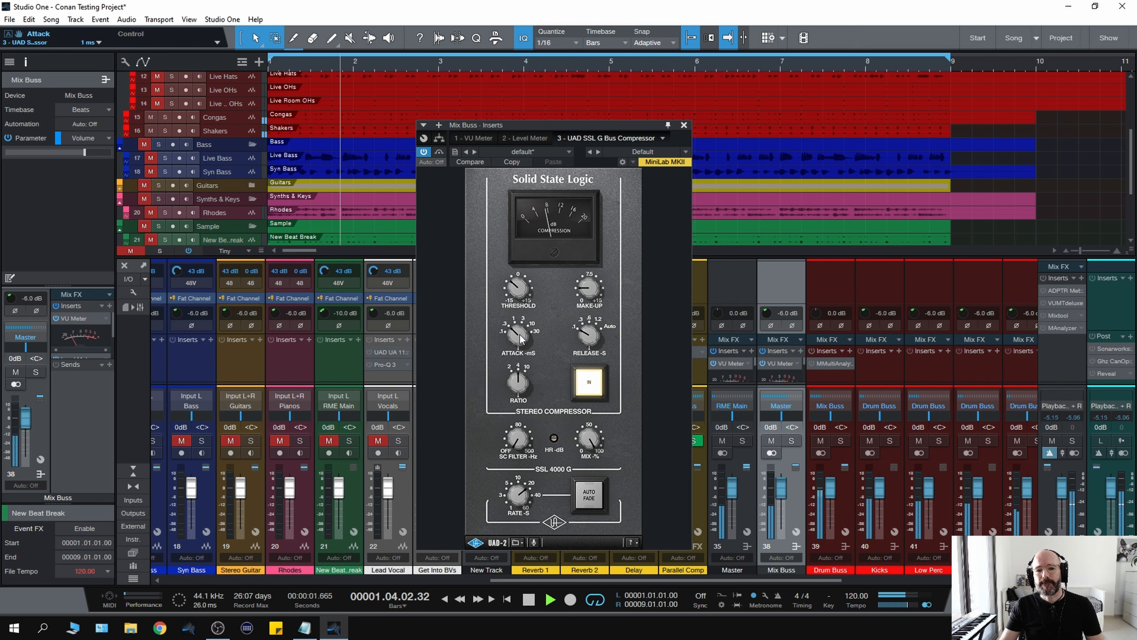
pyautogui.press('space')
pyautogui.moveTo(520, 334); pyautogui.dragTo(511, 343)
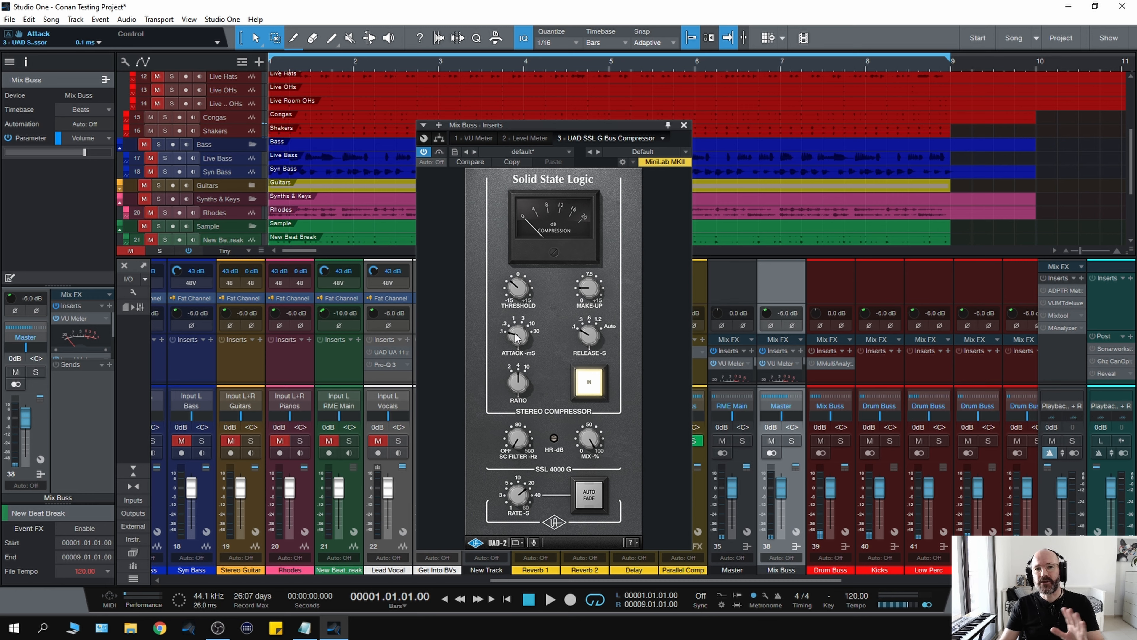
# Audition the drums from the start several times with the bus compressor's attack at 0.1 ms.
pyautogui.press('space')
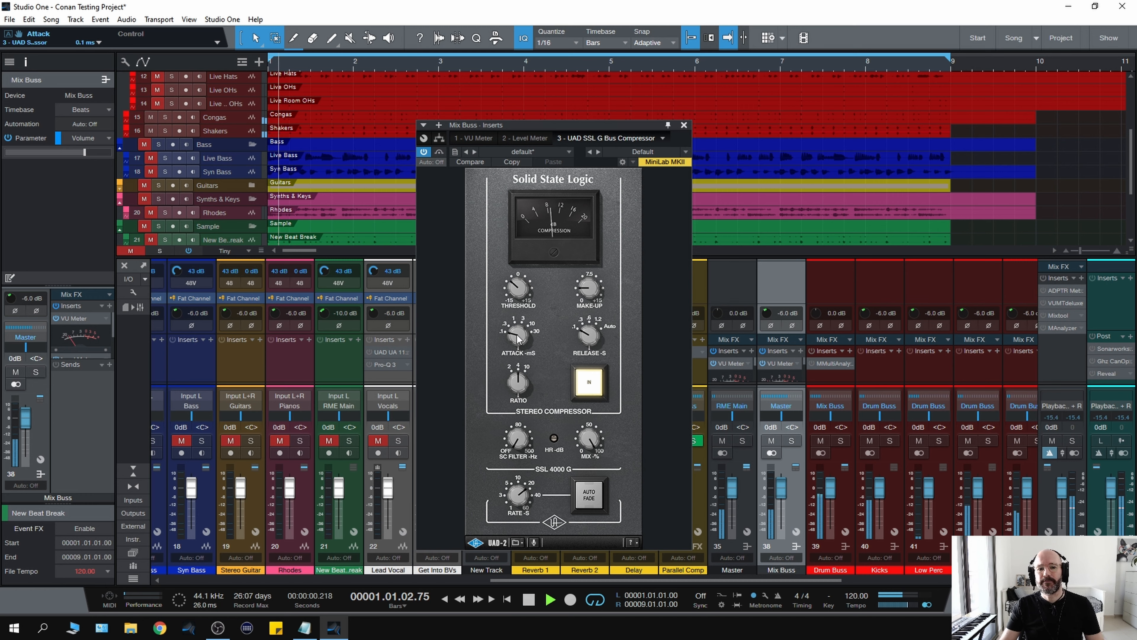
pyautogui.press('space')
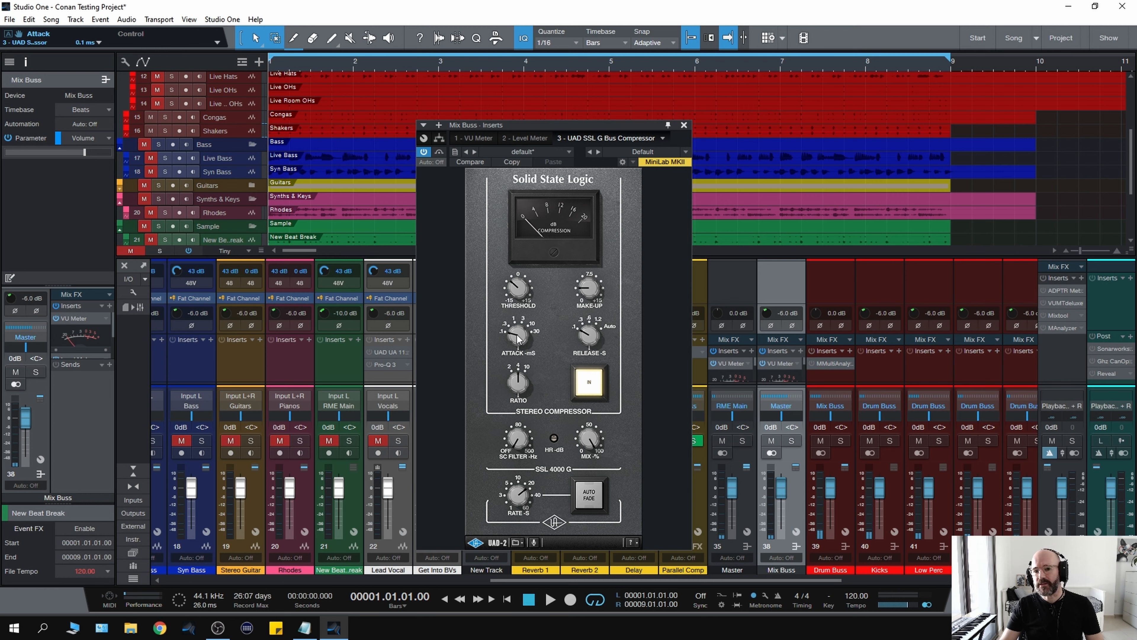
pyautogui.press('space')
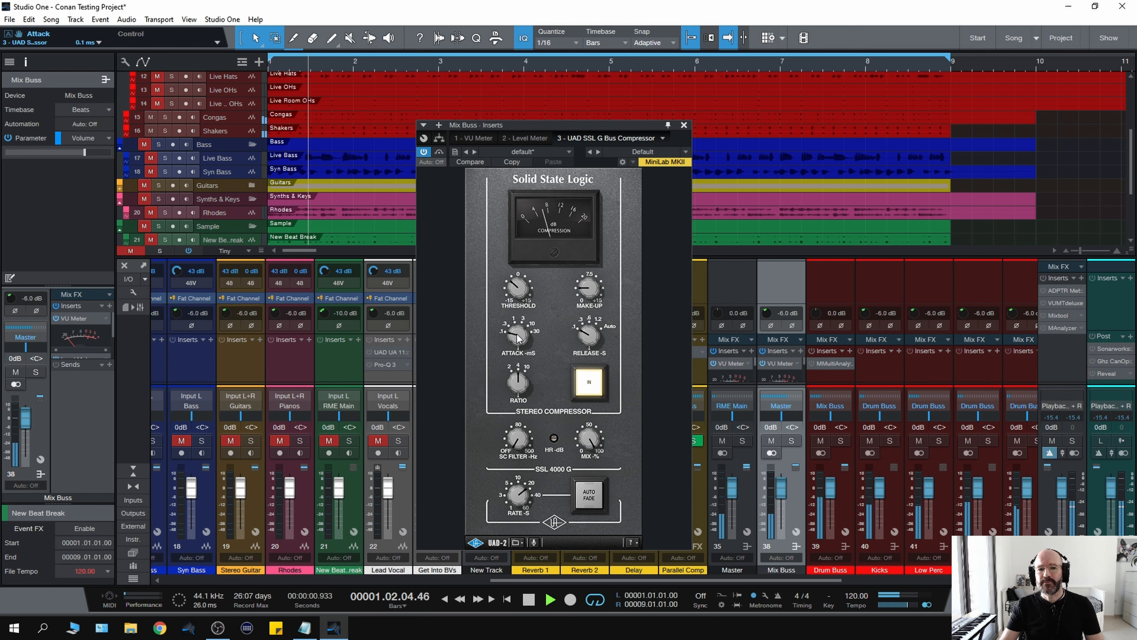
pyautogui.press('space')
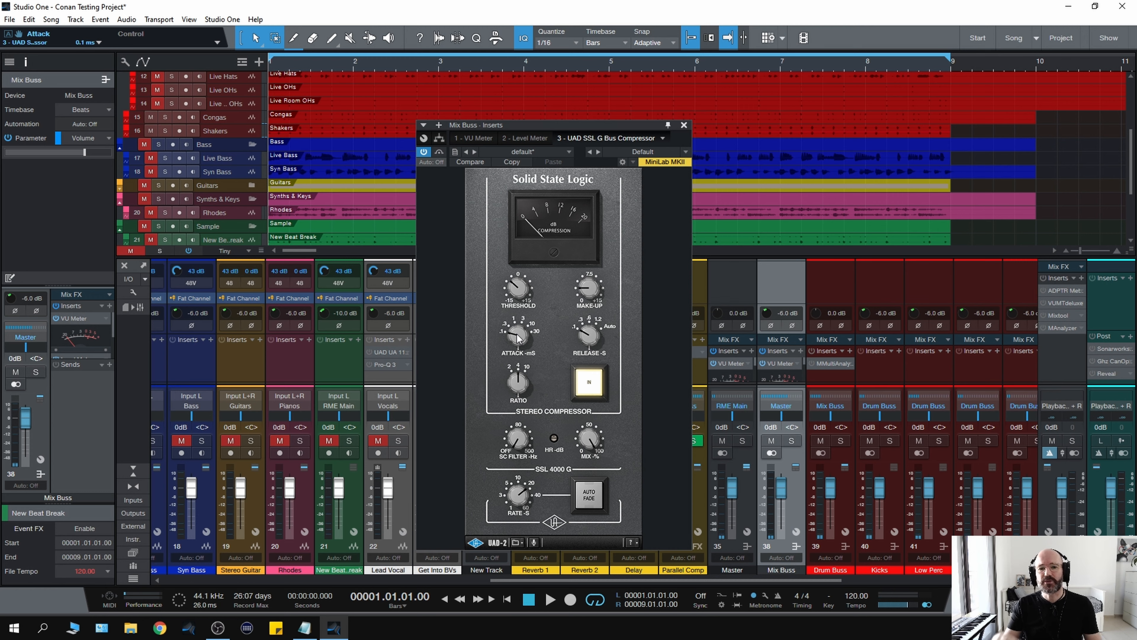
pyautogui.press('space')
pyautogui.press('space')
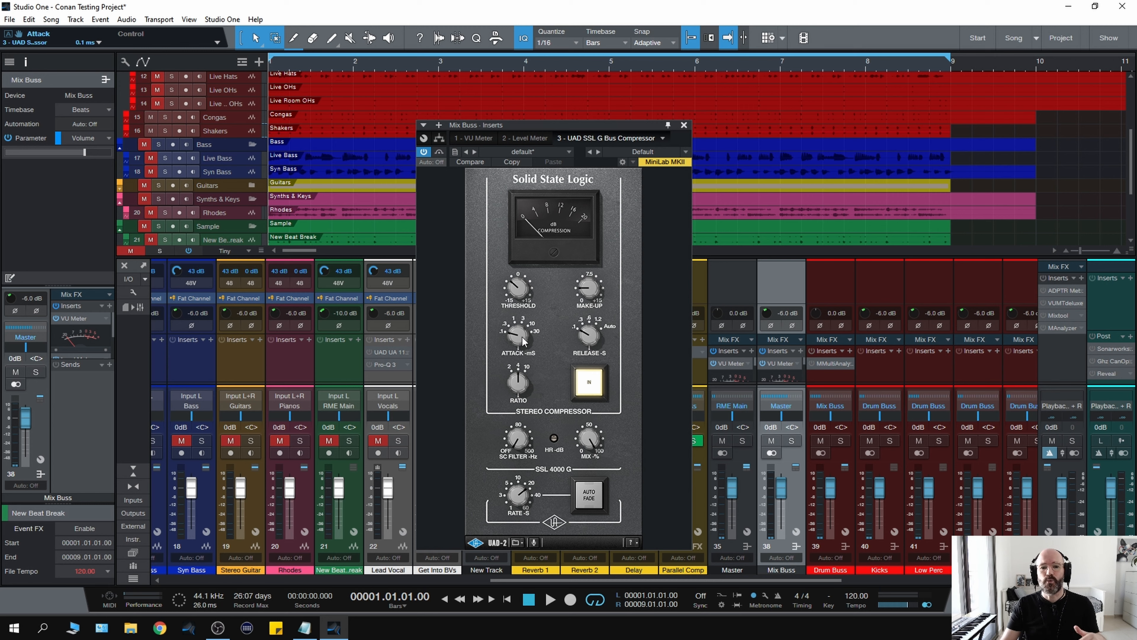
pyautogui.press('space')
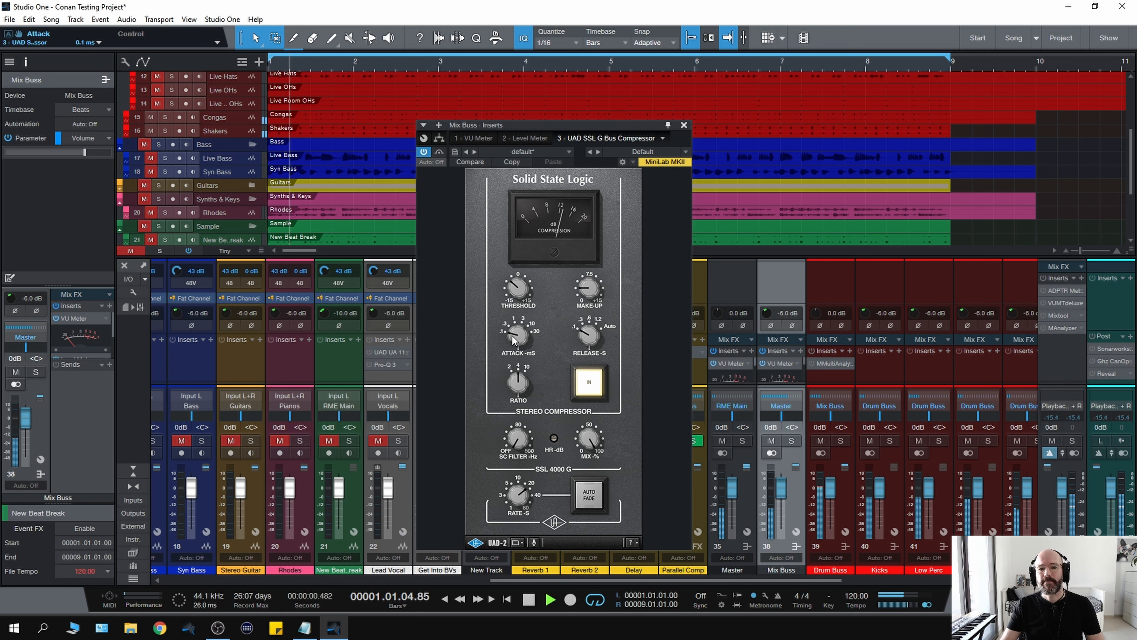
pyautogui.press('space')
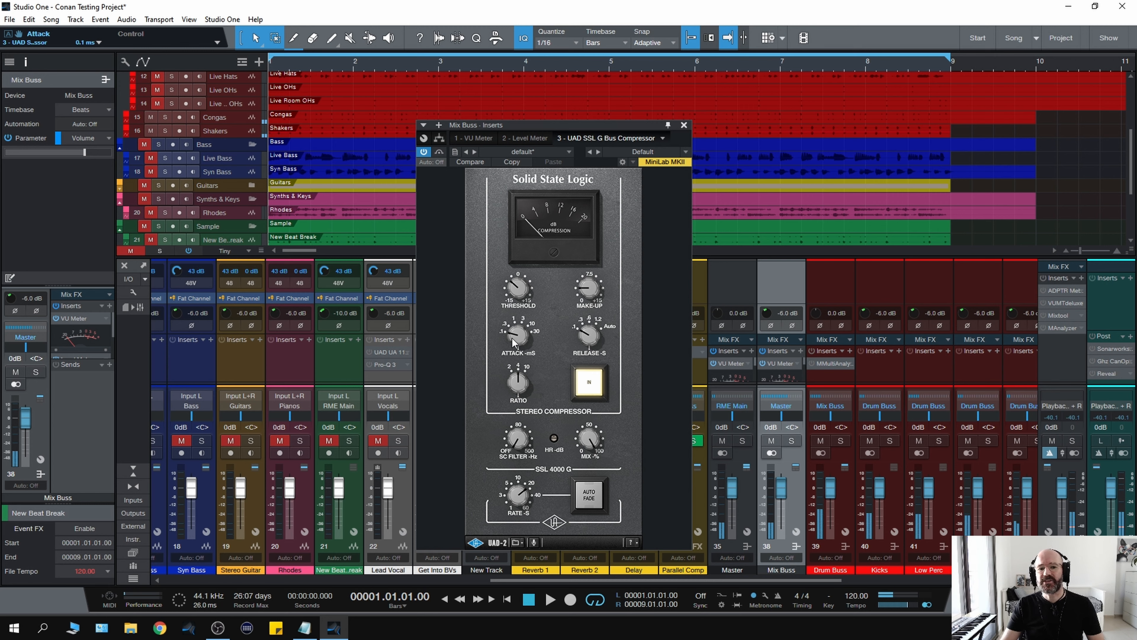
# Raise the bus compressor's attack stepwise through 0.3, 3 and 10 ms to 30 ms while auditioning the drums.
pyautogui.press('space')
pyautogui.scroll(1, 512, 338)
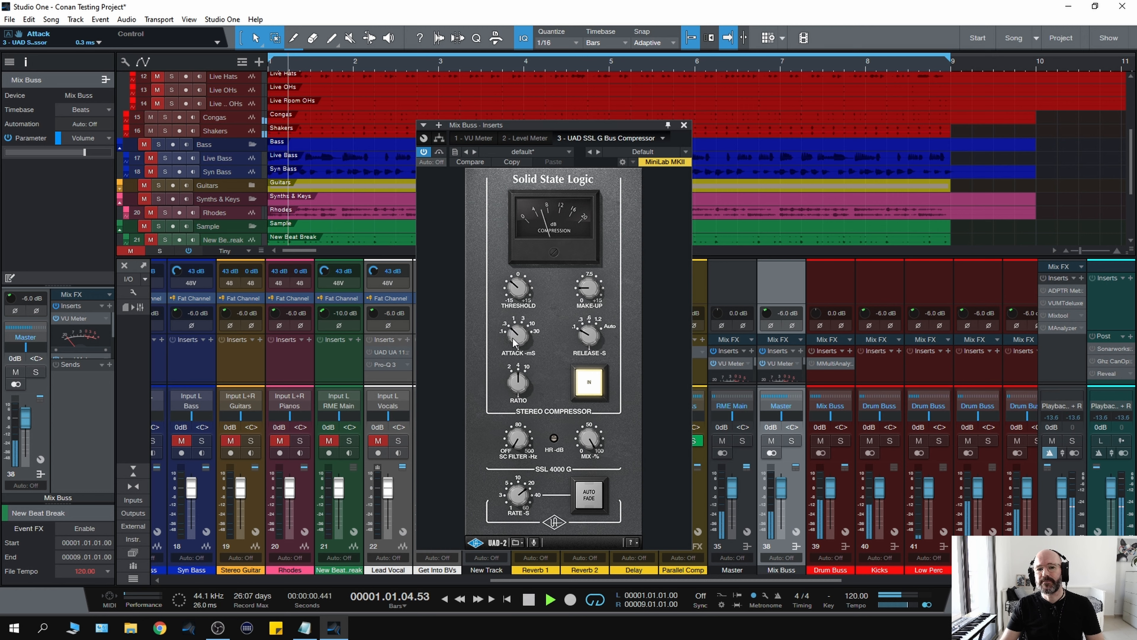
pyautogui.scroll(2, 513, 338)
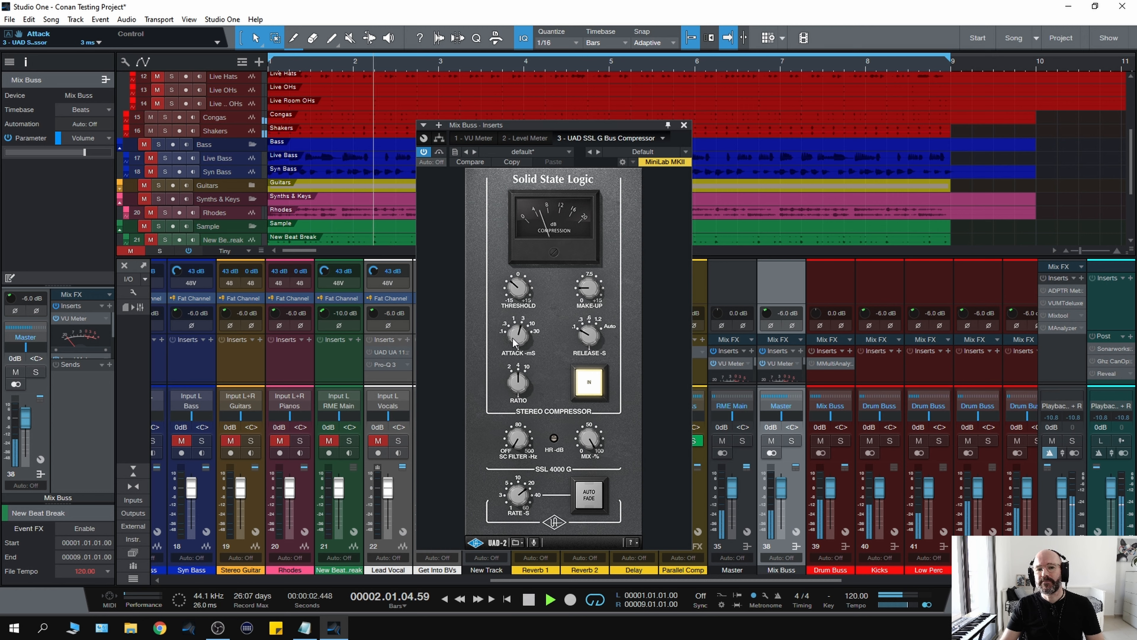
pyautogui.press('space')
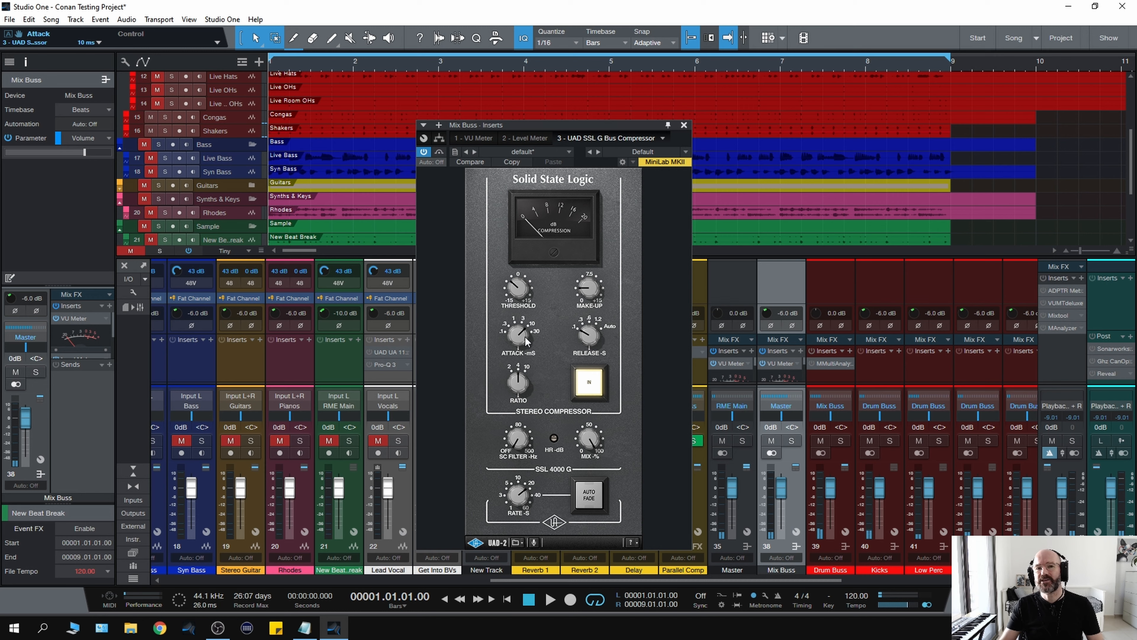
pyautogui.scroll(1, 515, 341)
pyautogui.press('space')
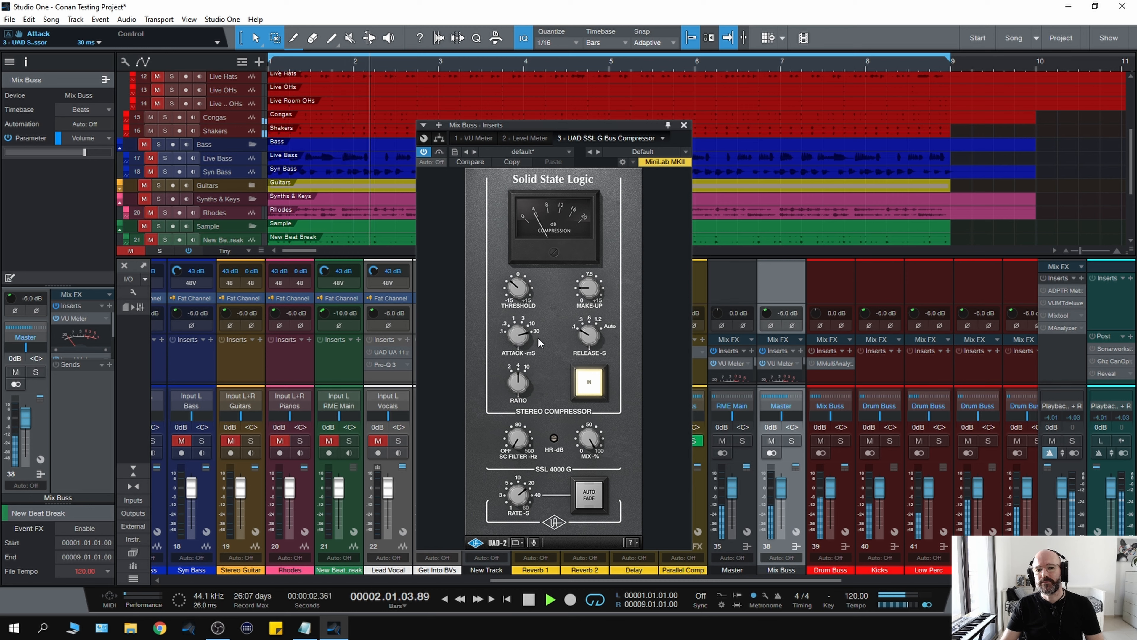
# Restart the drums and raise the bus compressor's release to 1.2 s during playback.
pyautogui.press('space')
pyautogui.press('space')
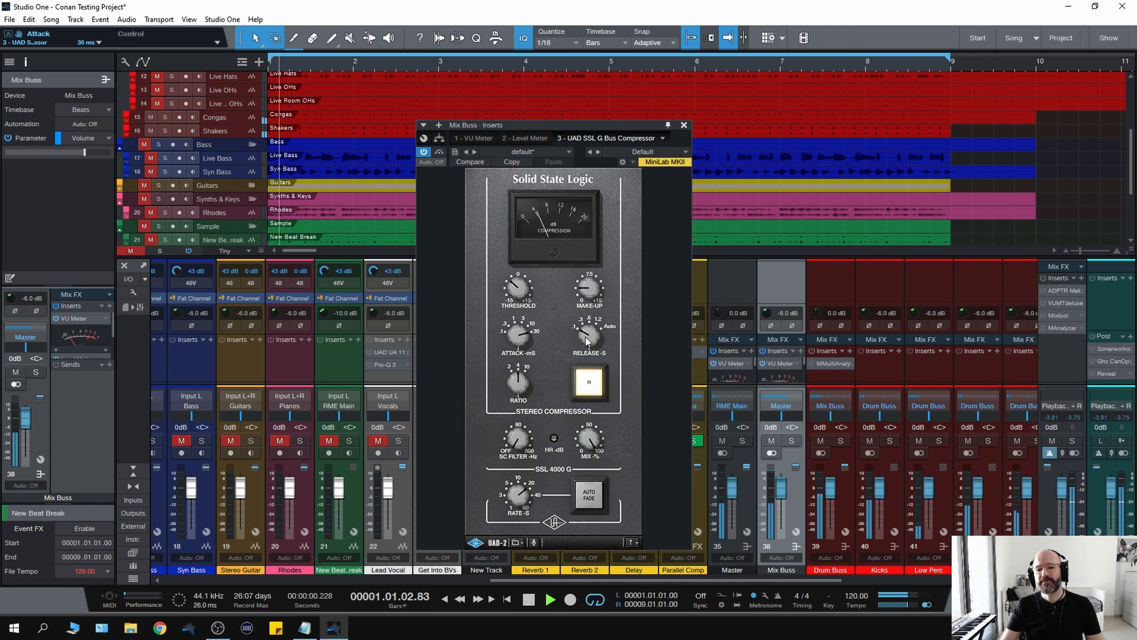
pyautogui.scroll(3, 585, 337)
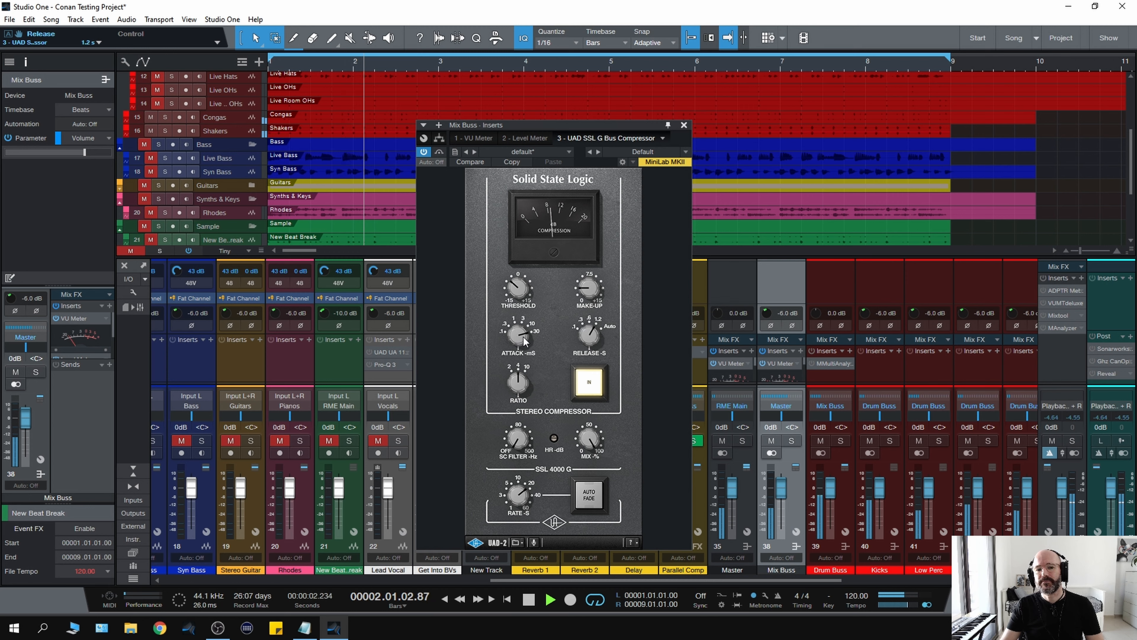
# Try the bus compressor's attack at 3 ms during playback, return it to 30 ms, and stop the song.
pyautogui.scroll(-2, 518, 337)
pyautogui.scroll(1, 518, 336)
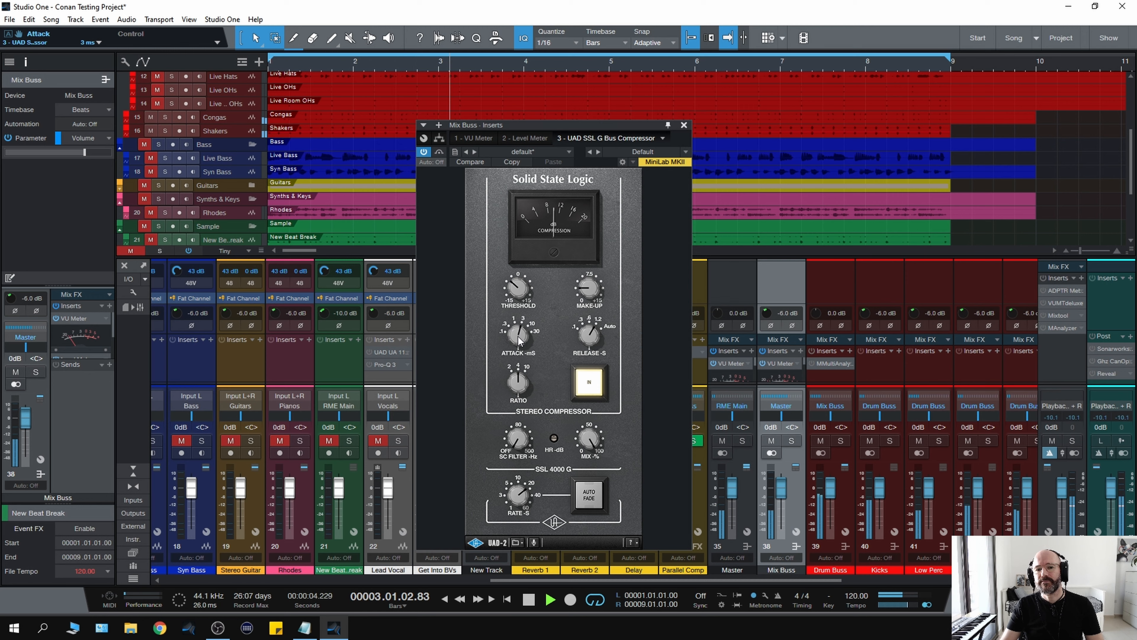
pyautogui.scroll(1, 518, 335)
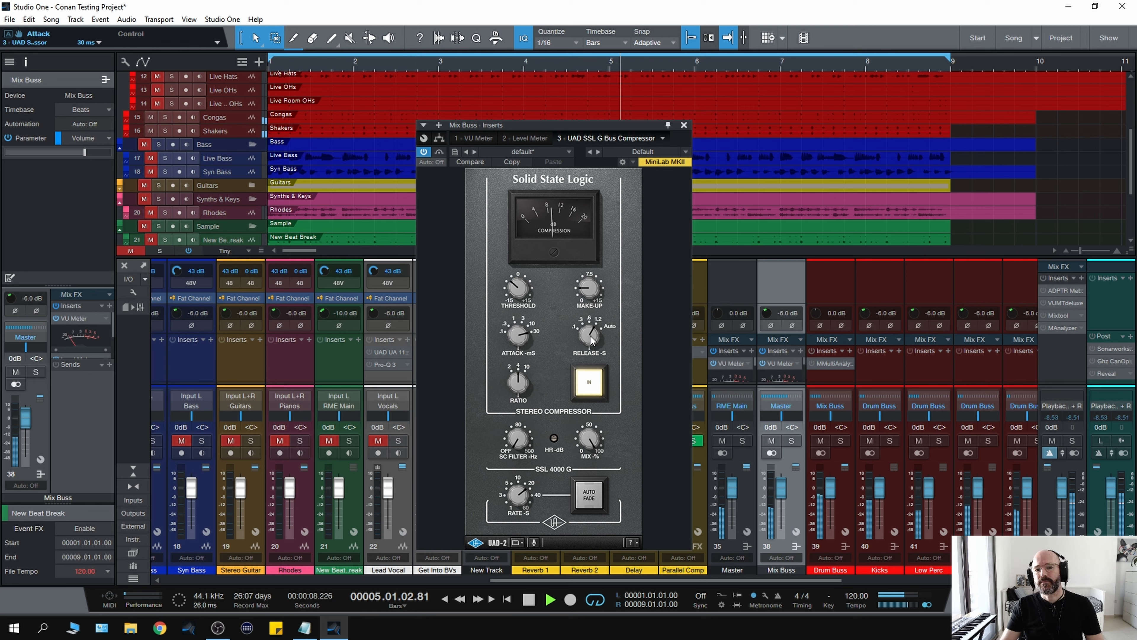
pyautogui.press('space')
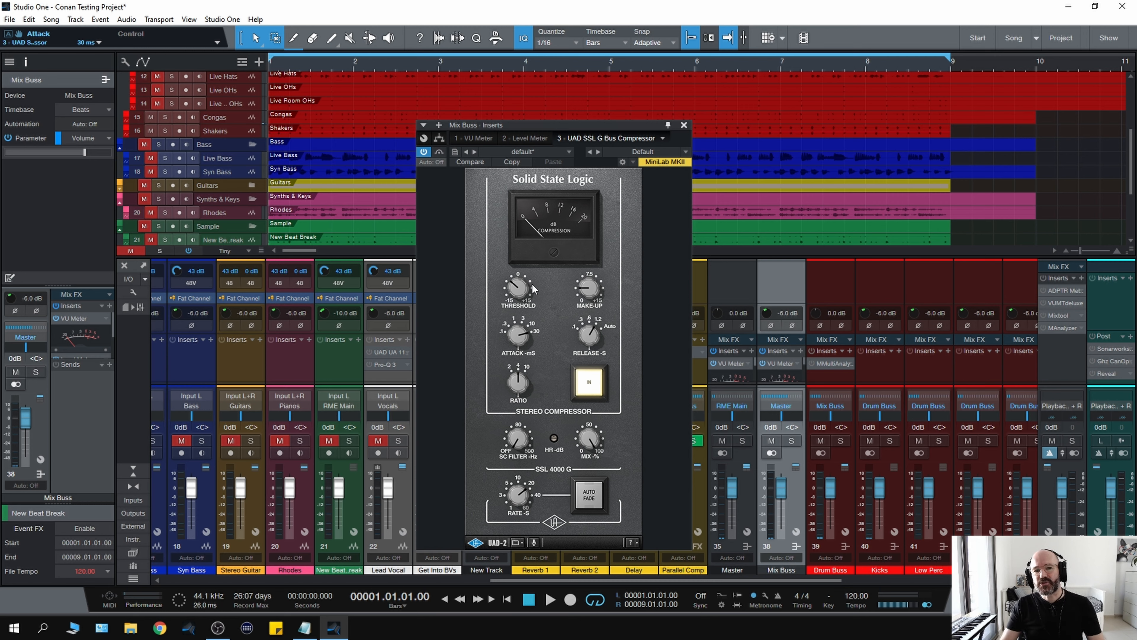
# Audition the drums with the bus compressor's release at 0.1 s, and switch it to 1.2 s during playback.
pyautogui.click(587, 339)
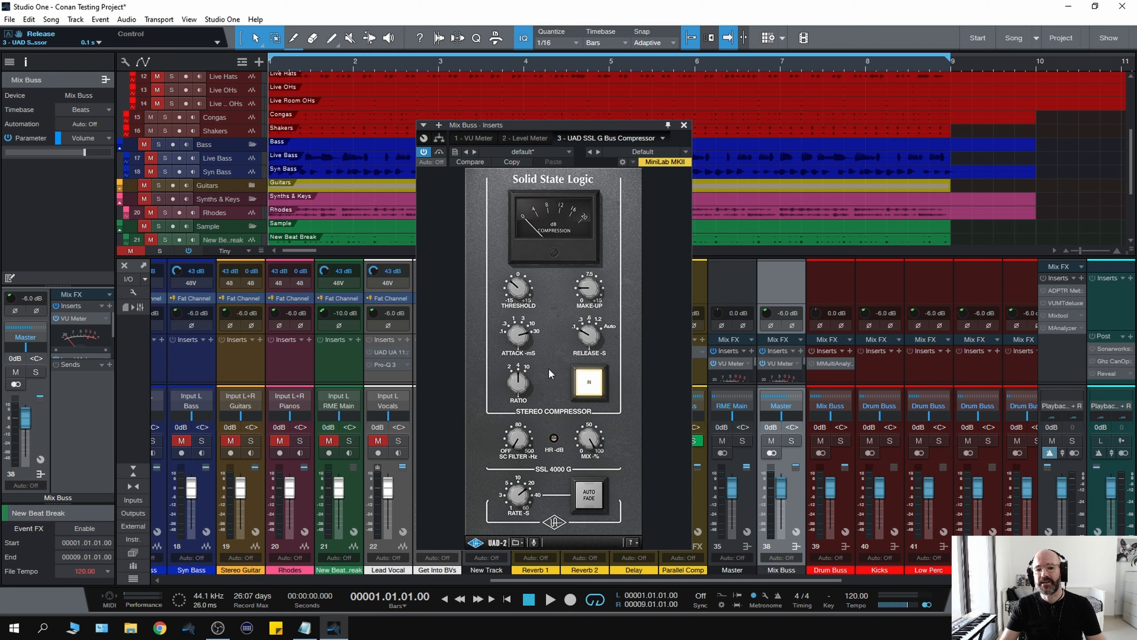
pyautogui.press('space')
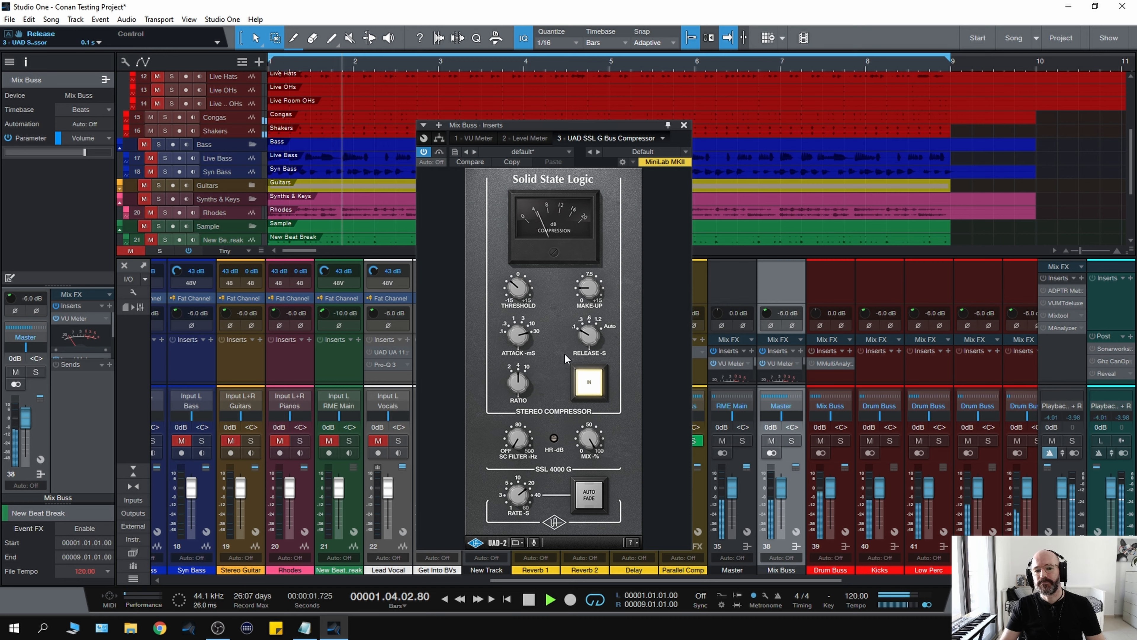
pyautogui.moveTo(583, 343); pyautogui.dragTo(582, 335)
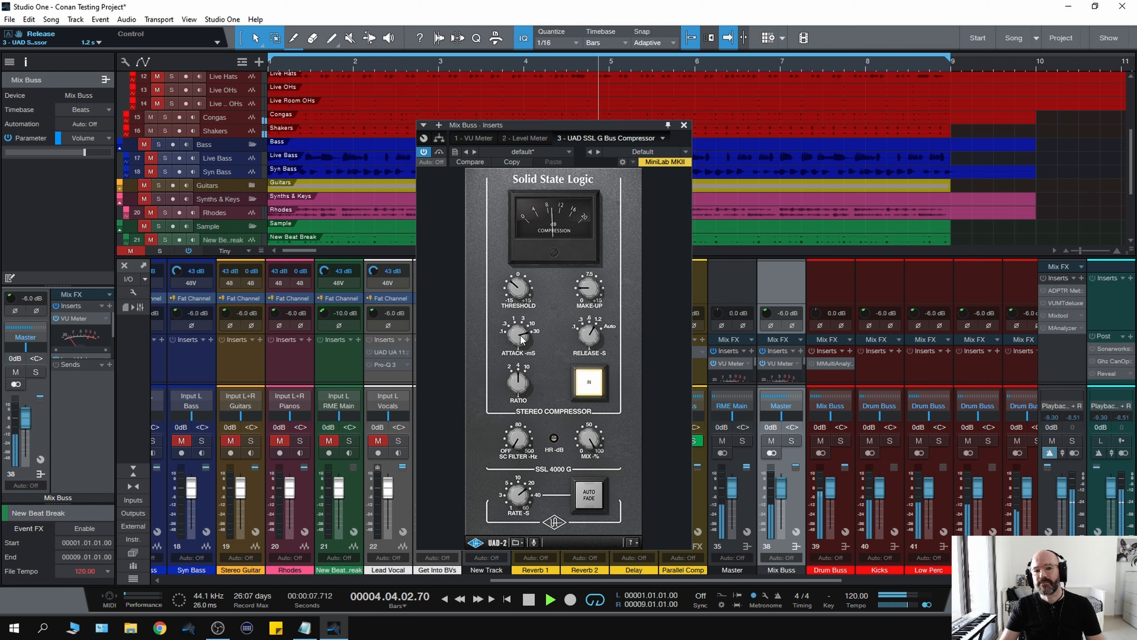
# Set the bus compressor's ratio to 2:1 and raise its threshold to about 12.5 dB while the drums play.
pyautogui.moveTo(517, 380); pyautogui.dragTo(515, 384)
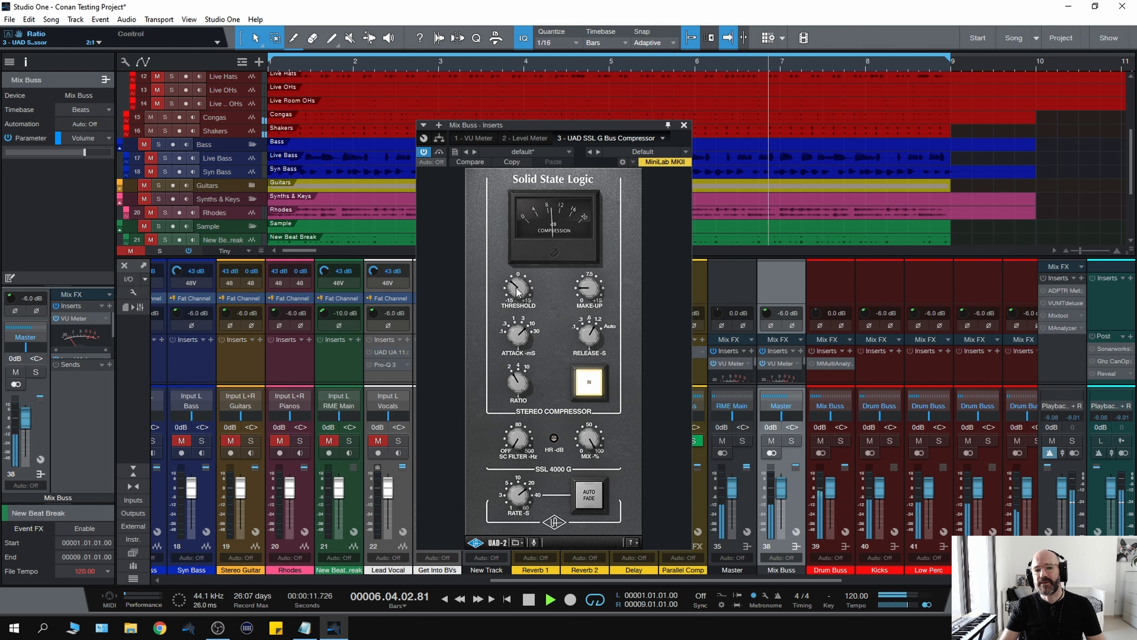
pyautogui.scroll(5, 519, 292)
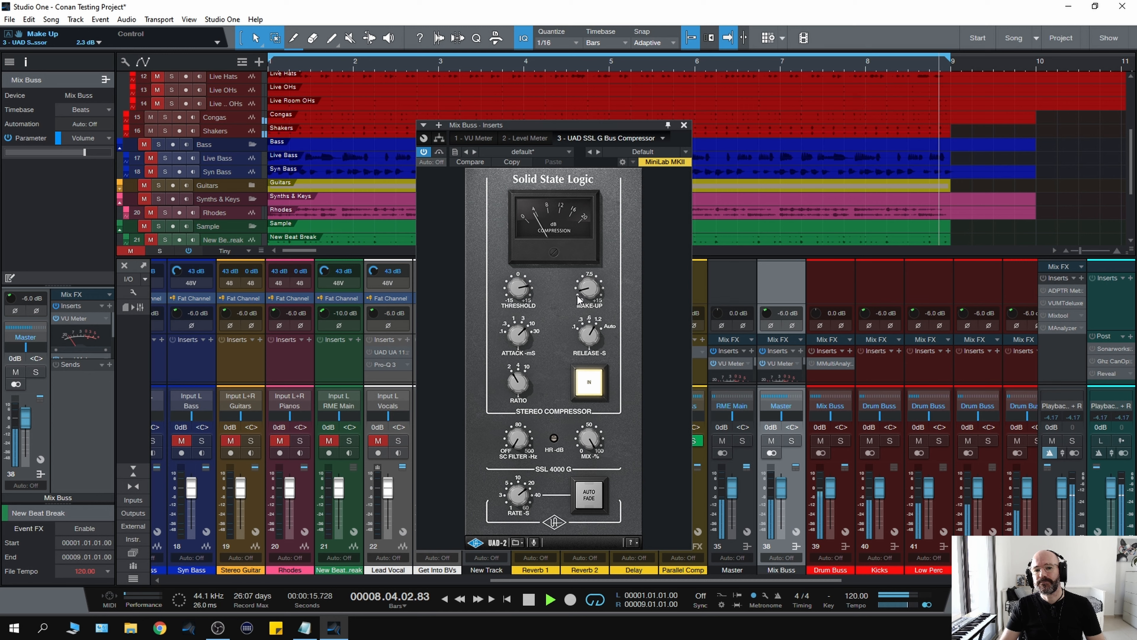
pyautogui.scroll(8, 524, 292)
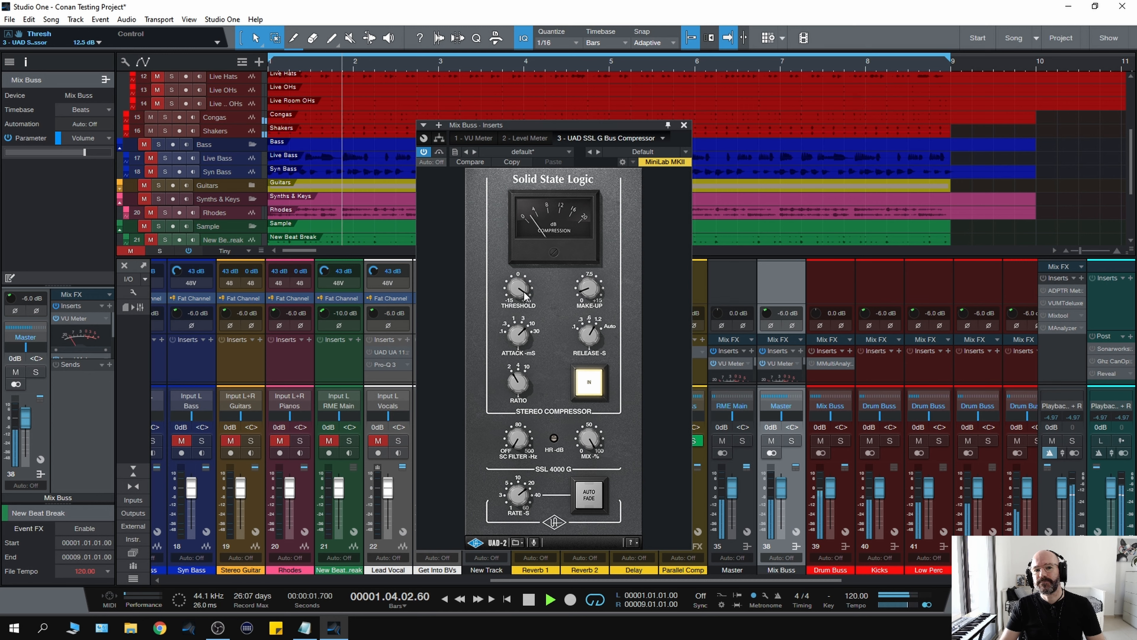
# Set the bus compressor's make-up gain to about 1.9 dB and audition the drums again from the start.
pyautogui.scroll(3, 524, 292)
pyautogui.scroll(-1, 584, 290)
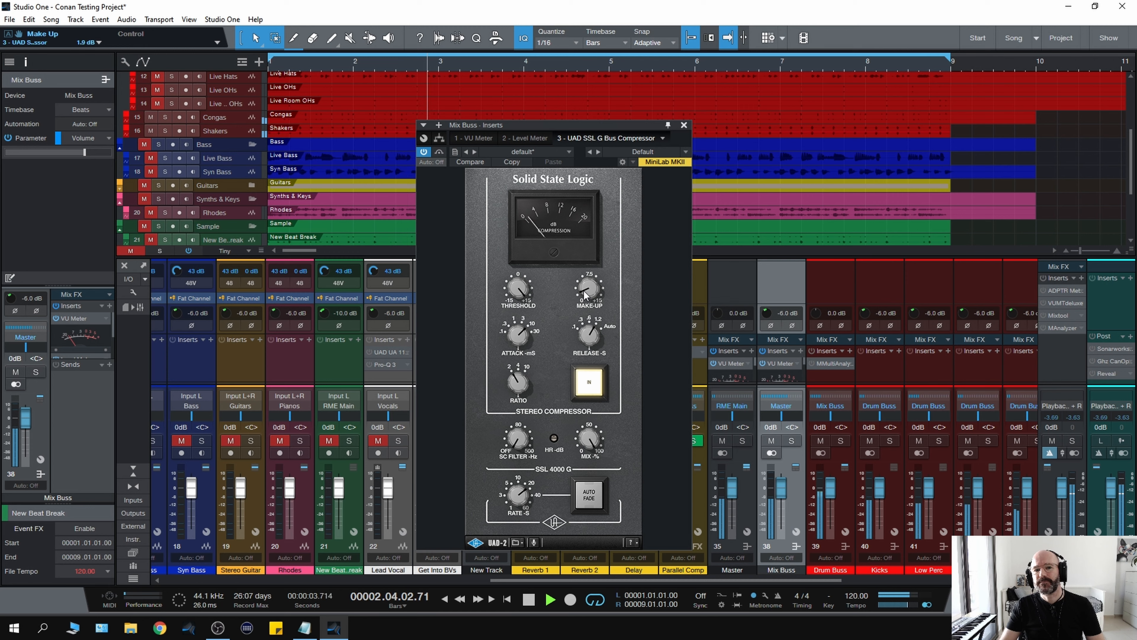
pyautogui.press('space')
pyautogui.press('space')
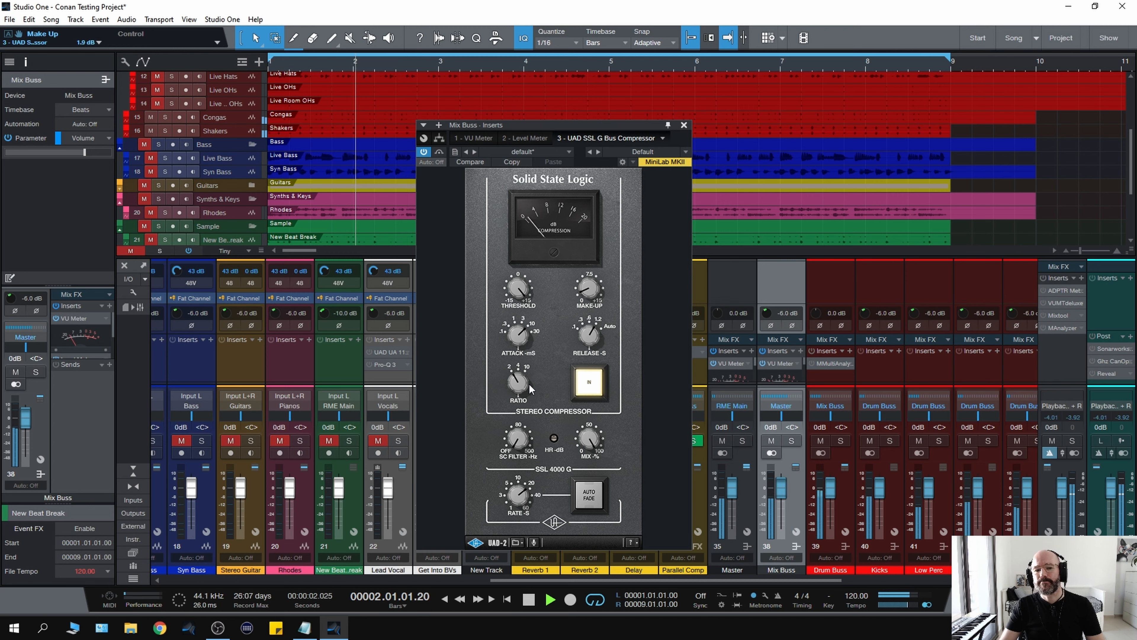
pyautogui.press('space')
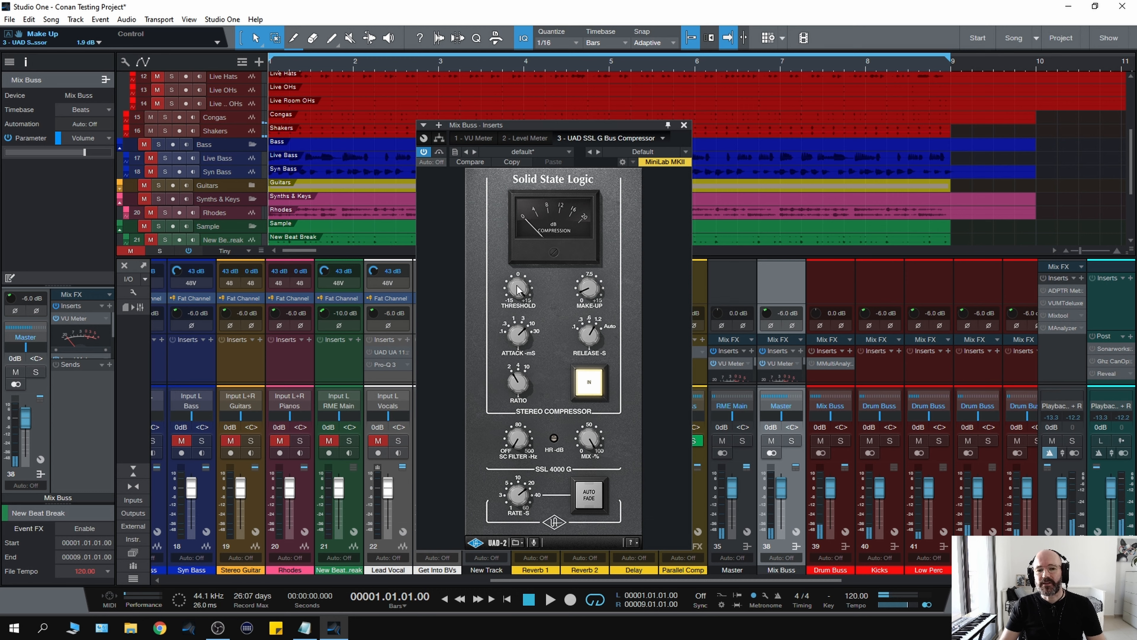
# Try the bus compressor's threshold at about -8.1 dB, and raise it to about 4.6 dB during playback.
pyautogui.scroll(-10, 517, 286)
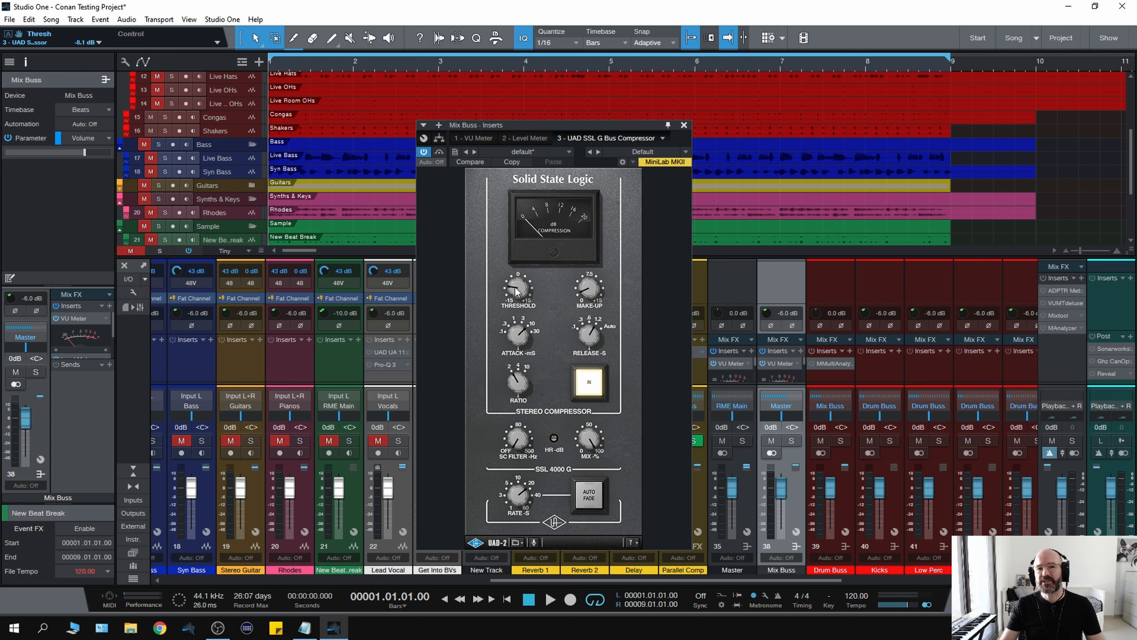
pyautogui.press('space')
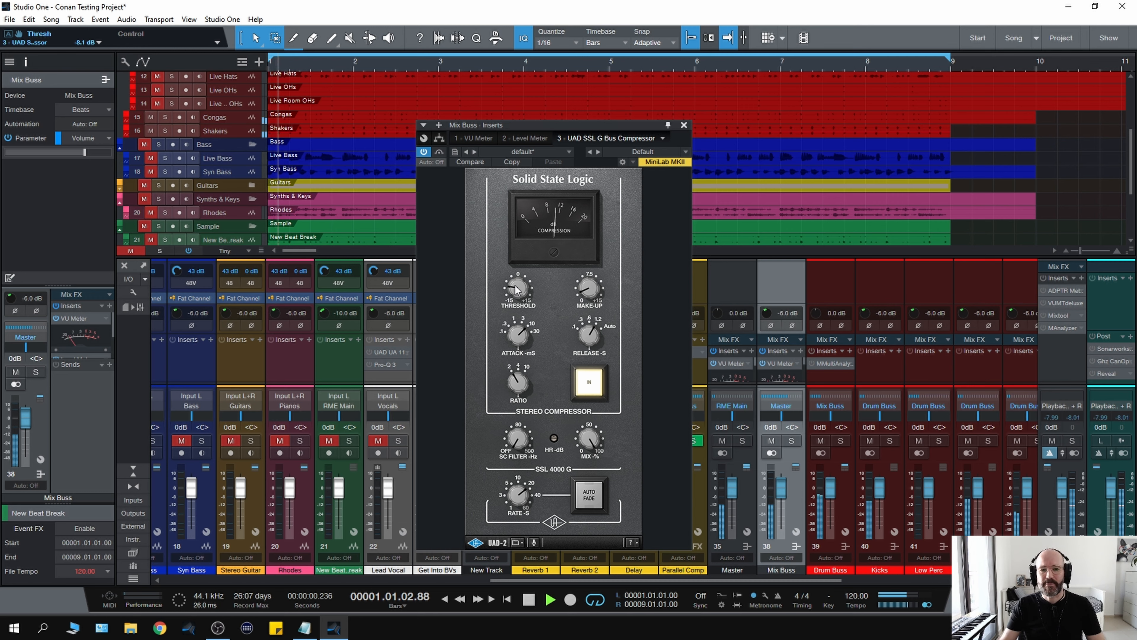
pyautogui.moveTo(515, 291); pyautogui.dragTo(518, 236)
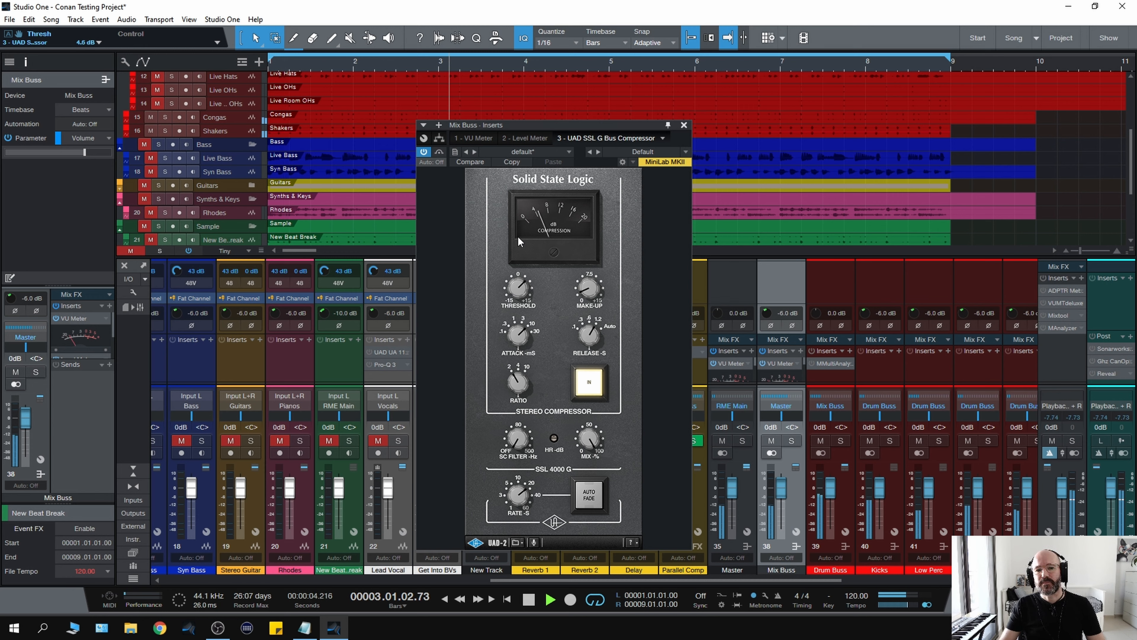
# Set the bus compressor's release to 0.1 s and attack to 30 ms, with the threshold at about 11.8 dB.
pyautogui.click(574, 327)
pyautogui.click(536, 331)
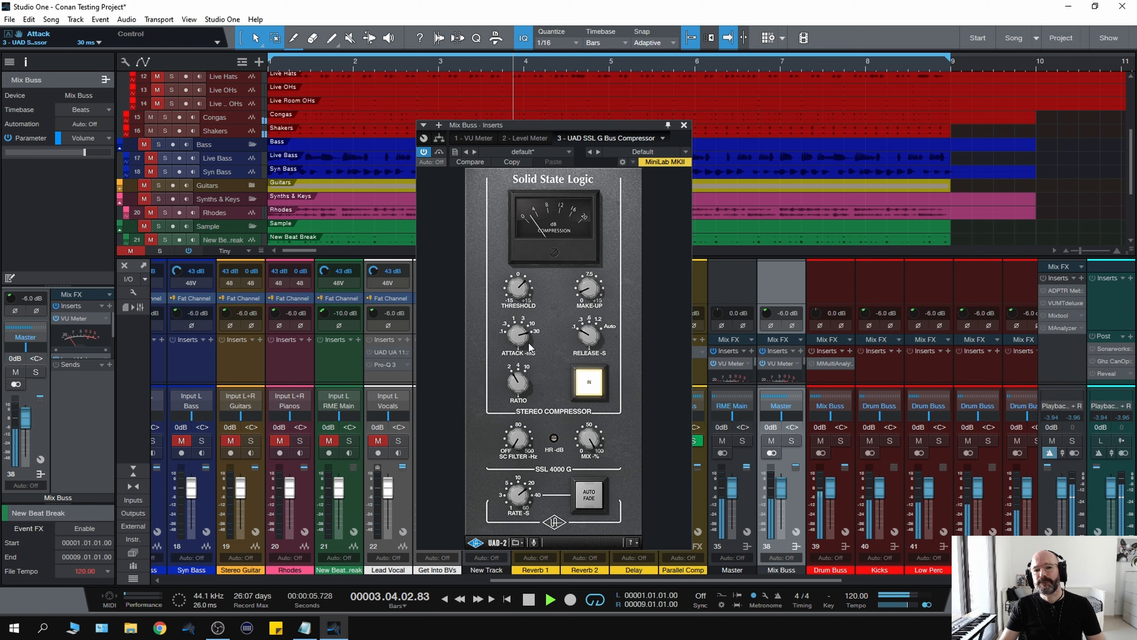
pyautogui.click(517, 283)
pyautogui.moveTo(517, 283); pyautogui.dragTo(517, 258)
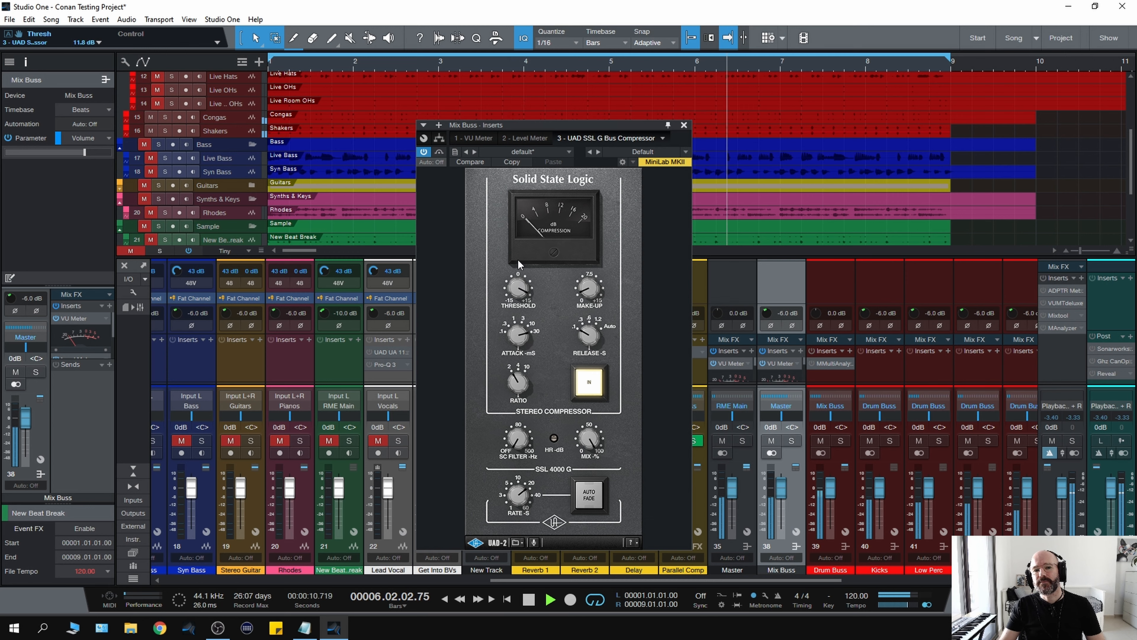
# Compare the drums with the bus compressor bypassed and engaged, leave it engaged, and stop playback.
pyautogui.click(589, 392)
pyautogui.click(590, 396)
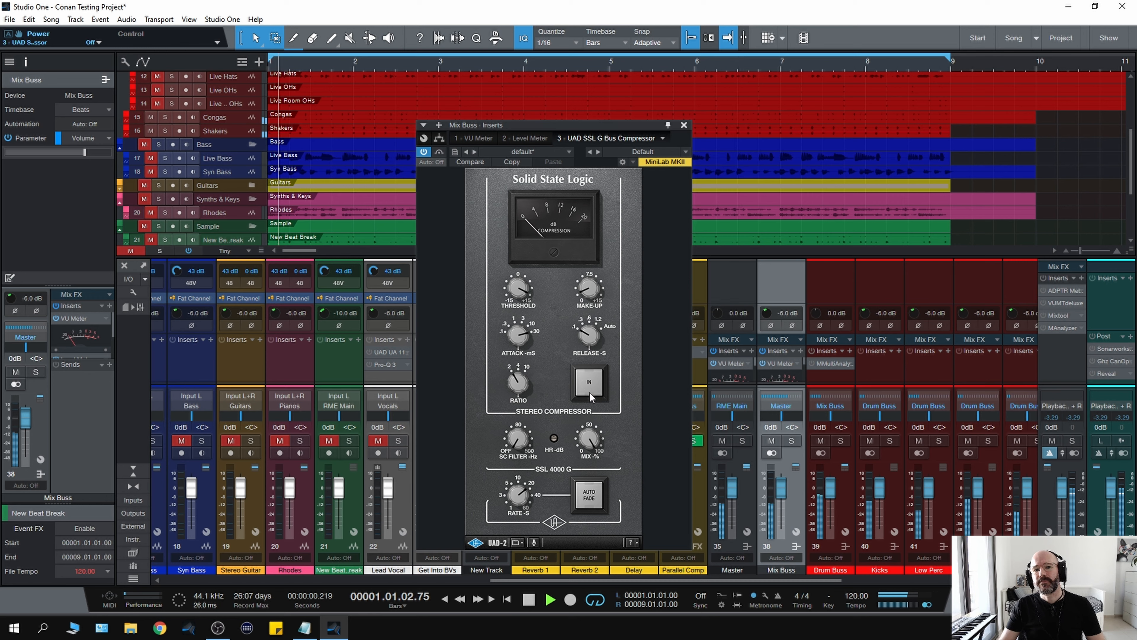
pyautogui.click(590, 392)
pyautogui.click(589, 392)
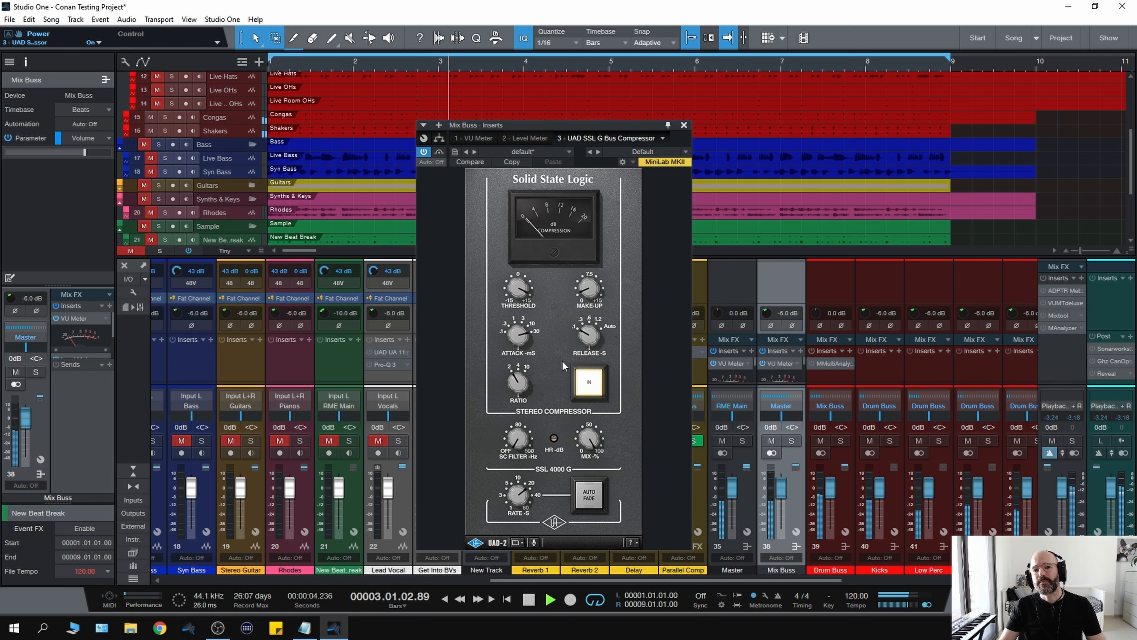
pyautogui.press('space')
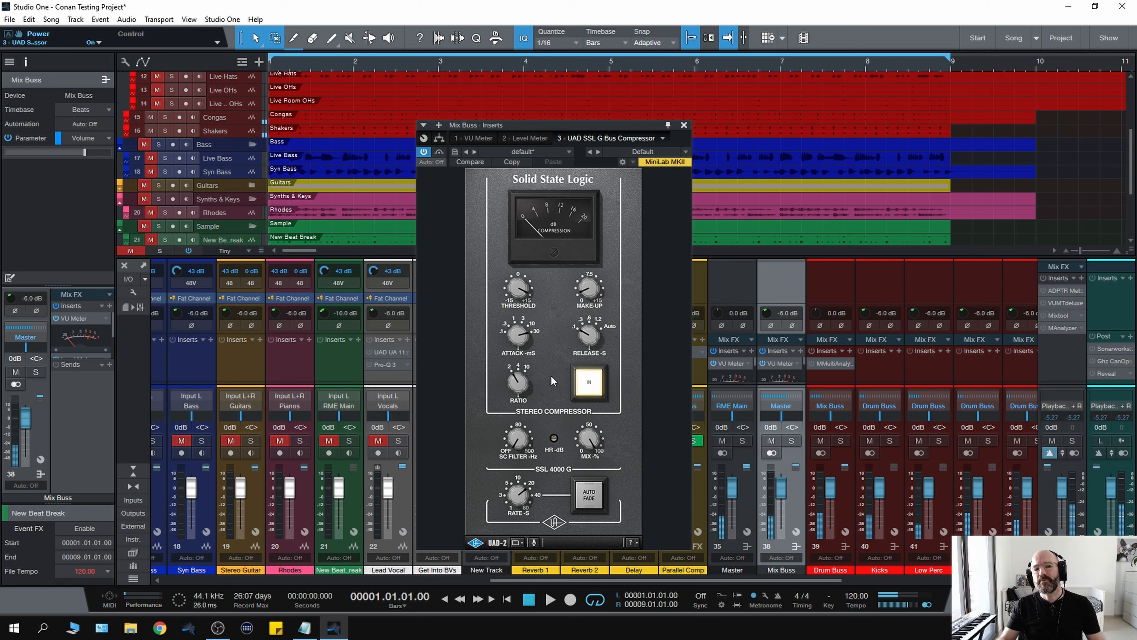